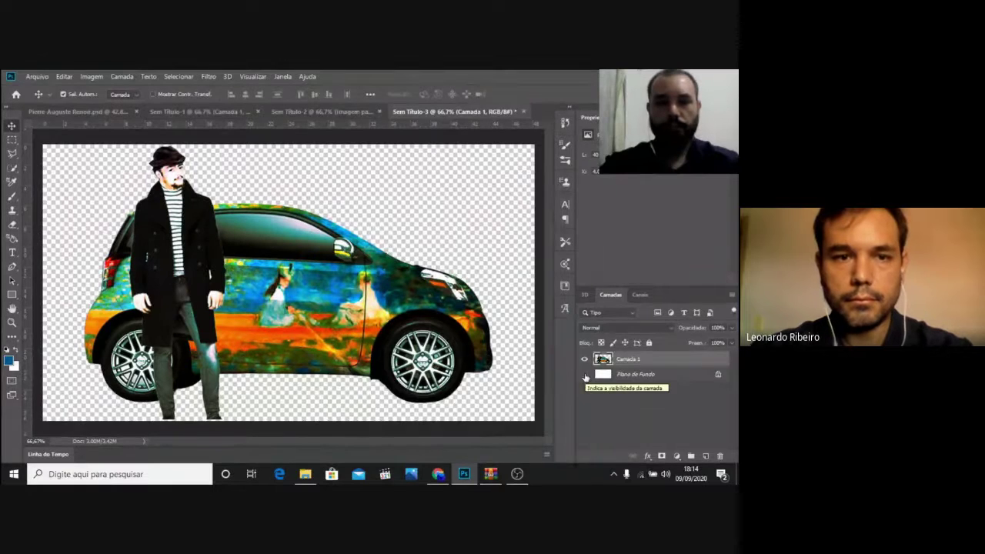
Make the white Plano de Fundo layer visible again behind the car picture in Sem Título-3
click(585, 375)
click(585, 375)
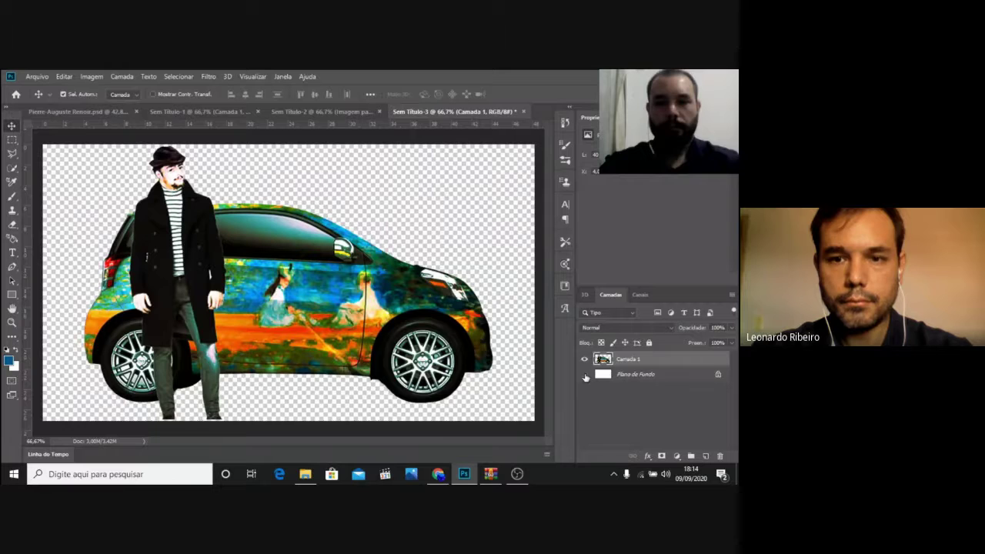
click(371, 113)
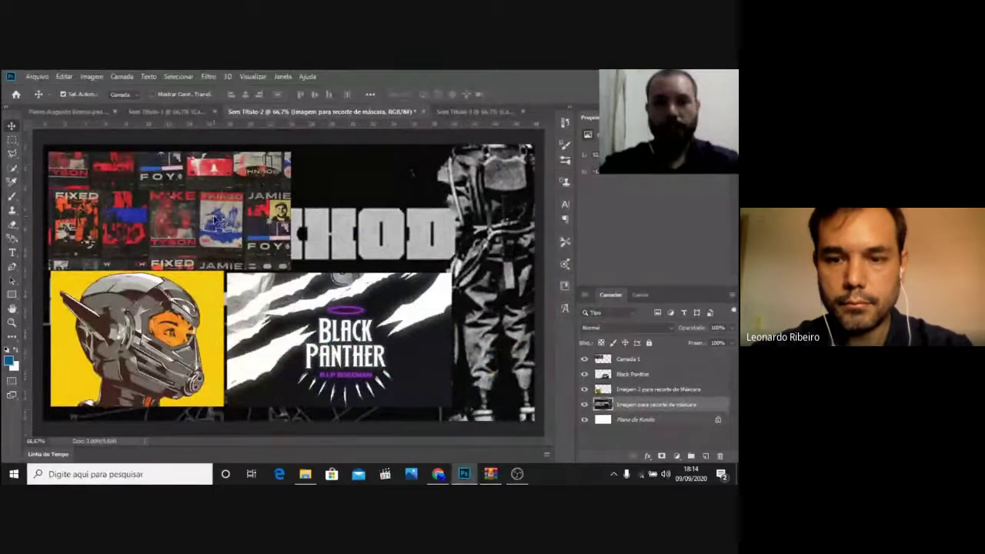
click(468, 111)
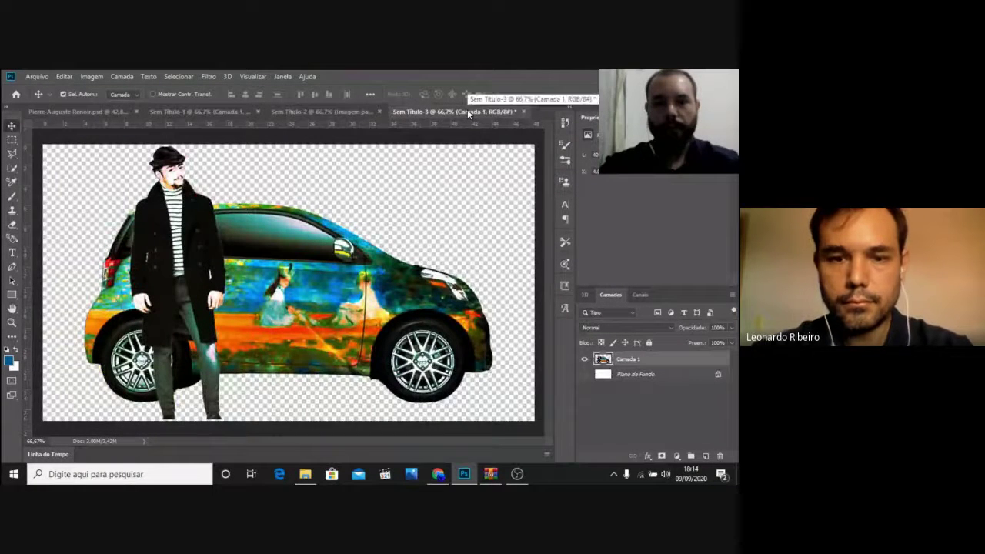
click(584, 375)
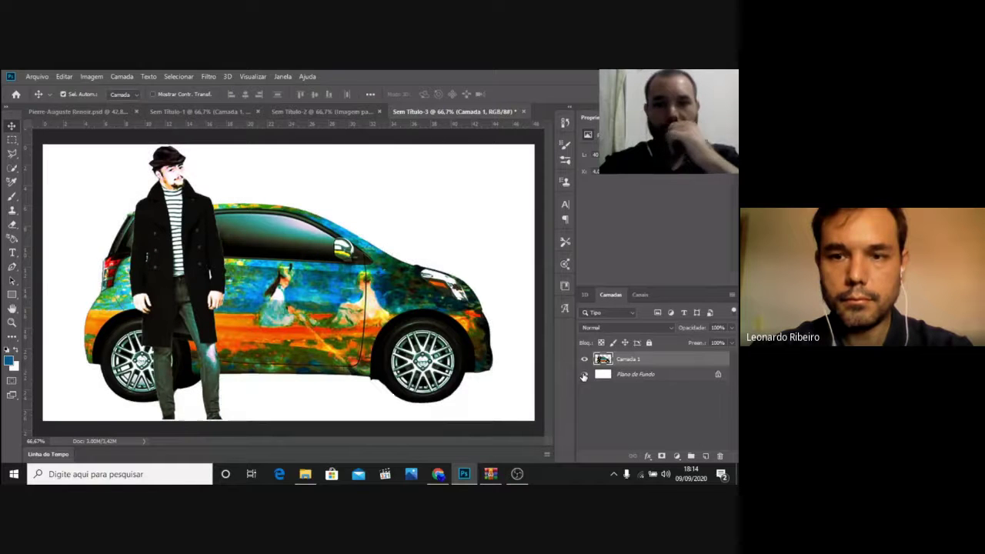
In Sem Título-2, shift the Black Panther image slightly down and select the entire canvas with its layer active
click(317, 113)
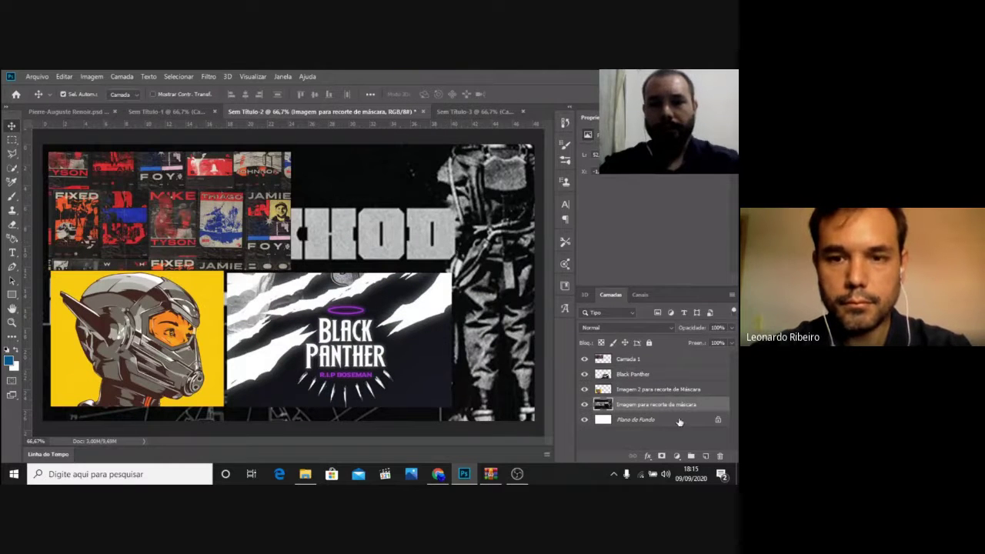
click(646, 389)
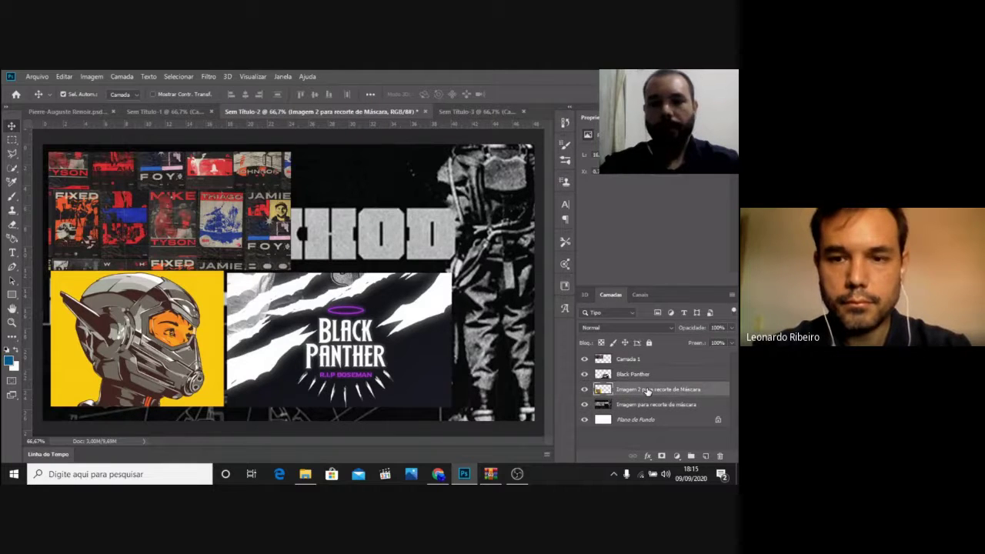
click(651, 361)
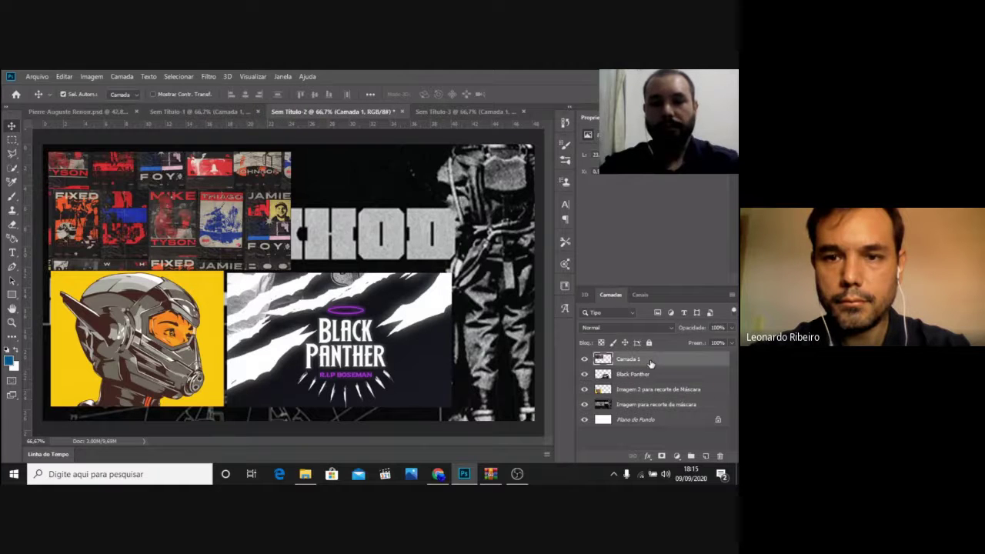
click(647, 375)
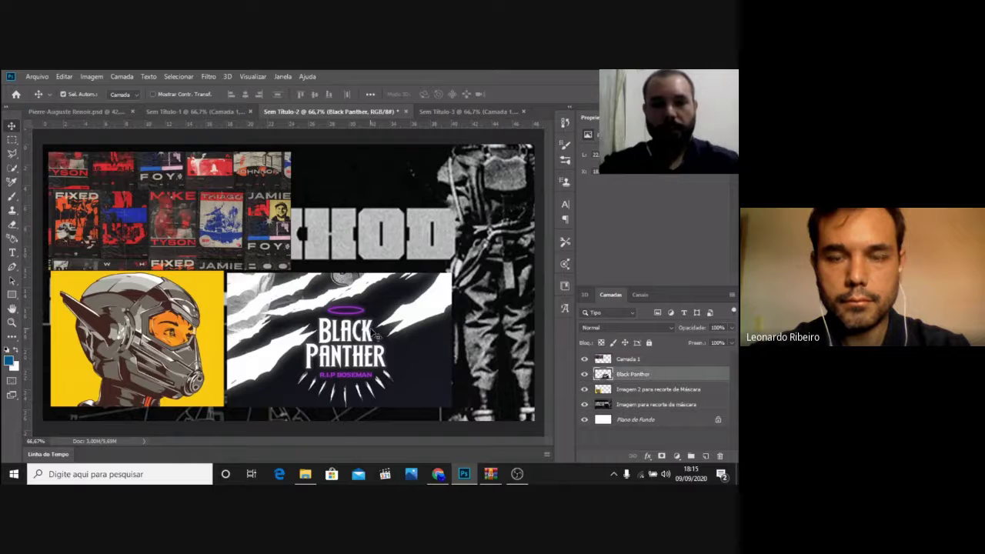
mouse_move(358, 331)
mouse_down()
mouse_move(416, 338)
mouse_move(376, 337)
mouse_up()
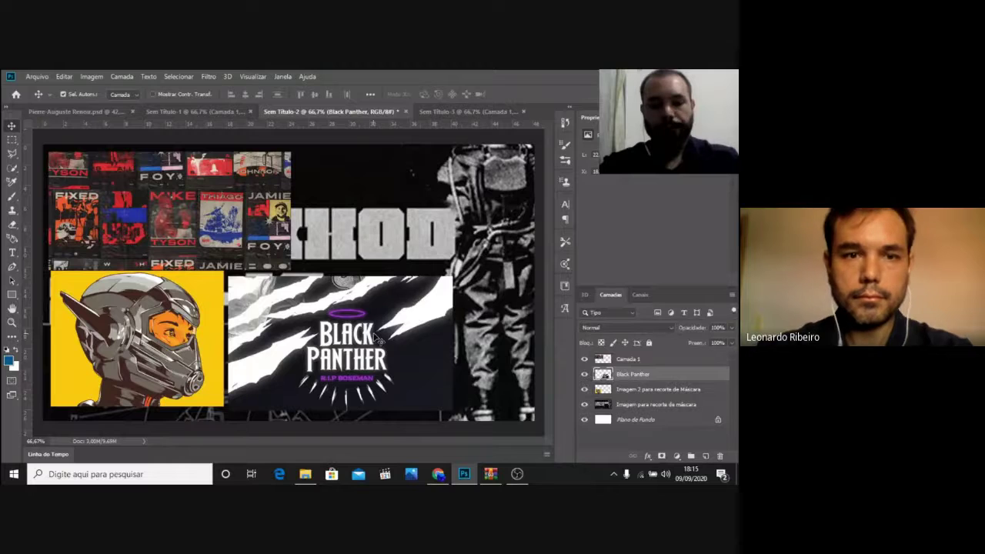
key(ctrl+a)
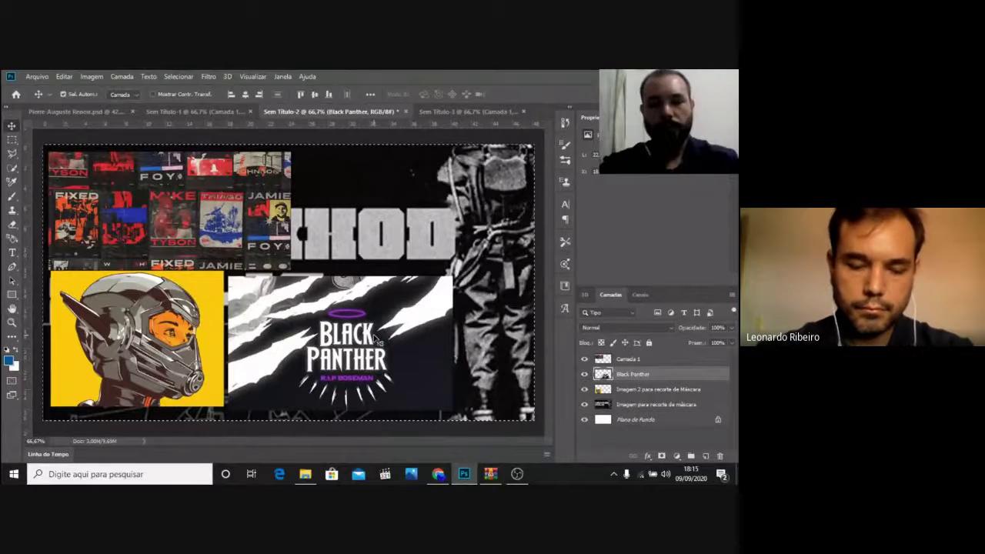
Outline the Ctrl key and then the A key with rectangular selections on the keyboard picture in Sem Título-1
click(183, 109)
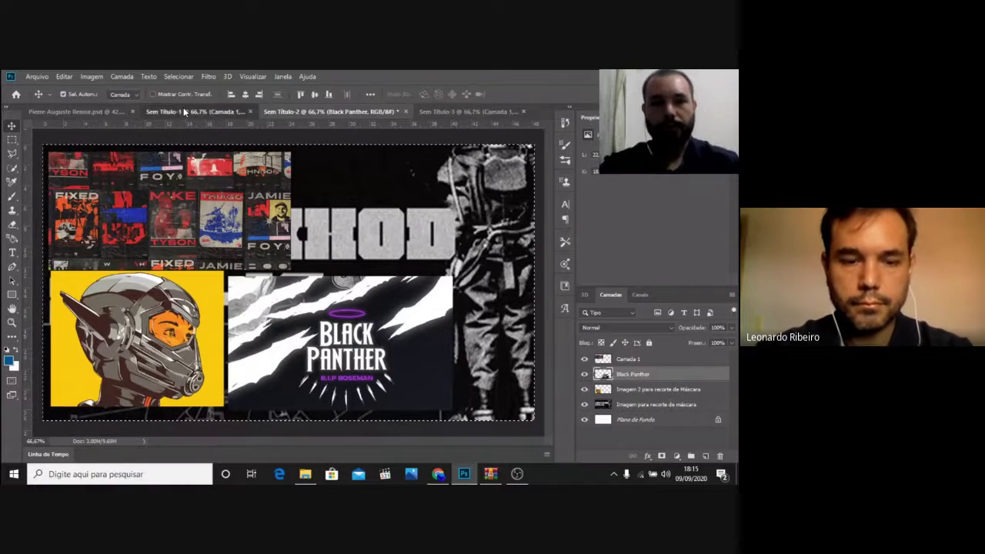
click(13, 139)
drag(69, 317, 96, 344)
drag(123, 262, 151, 282)
Return to the keyboard picture in Sem Título-1 and outline the Ctrl key and then the C key with rectangular selections
click(475, 112)
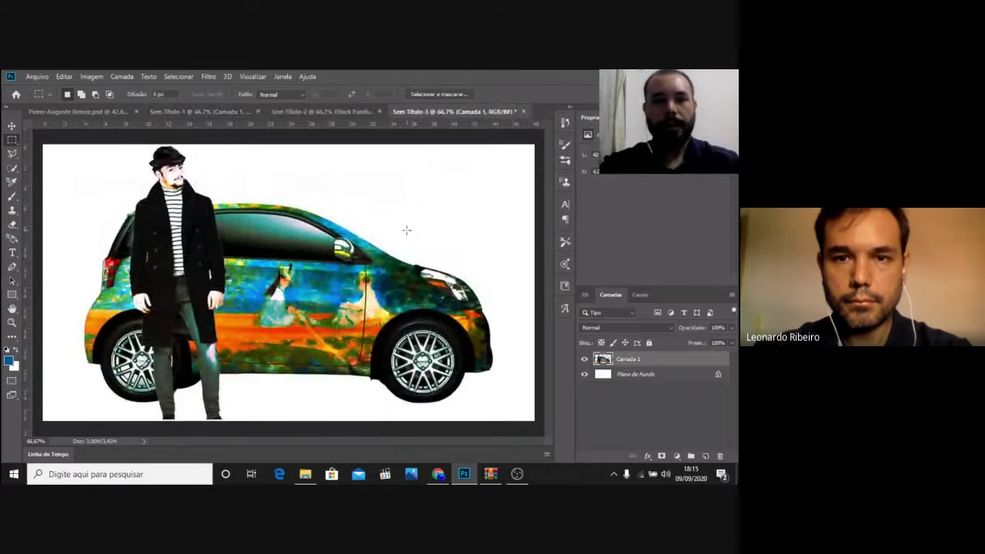
click(353, 112)
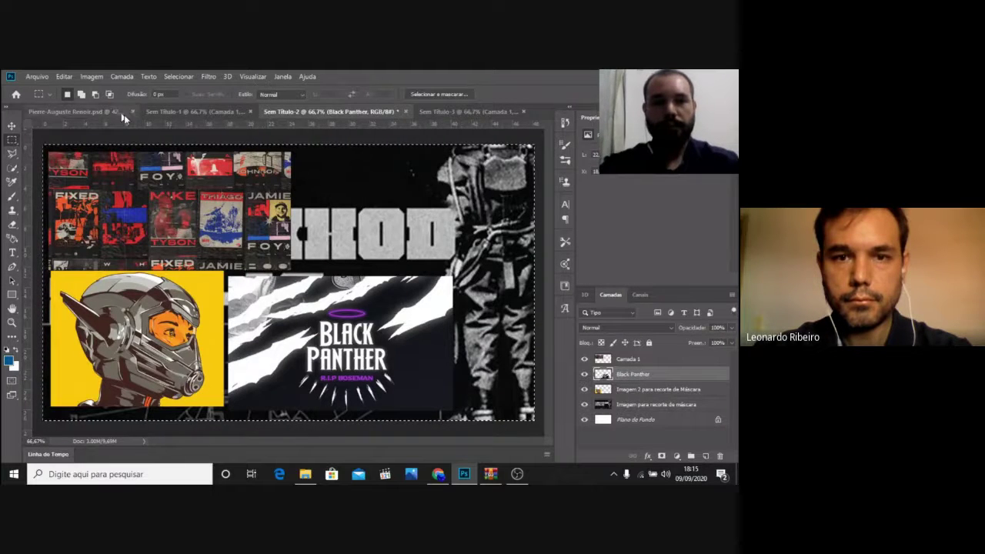
click(177, 113)
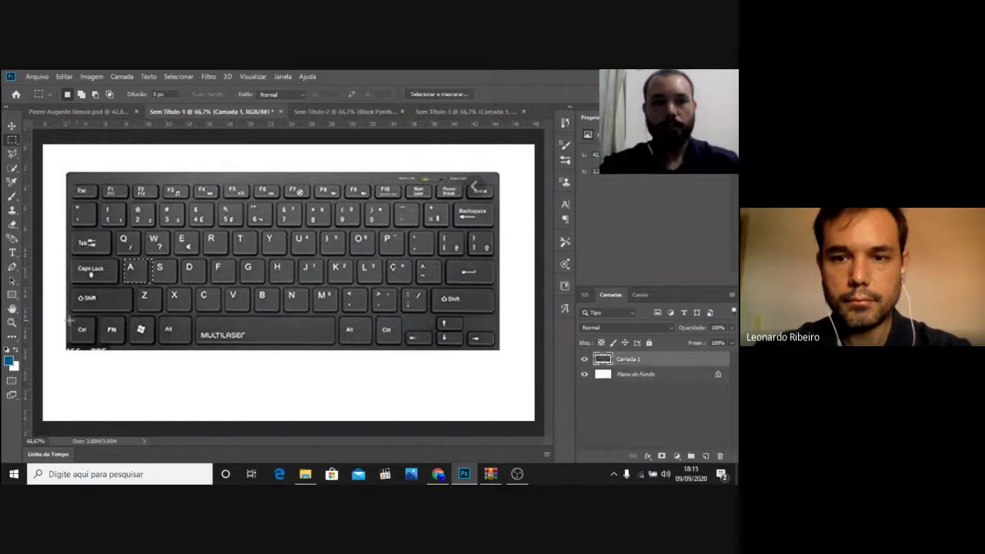
drag(69, 317, 101, 336)
drag(193, 290, 219, 311)
Paste the copied Black Panther image into Sem Título-3 and enlarge it to cover the whole canvas
click(449, 111)
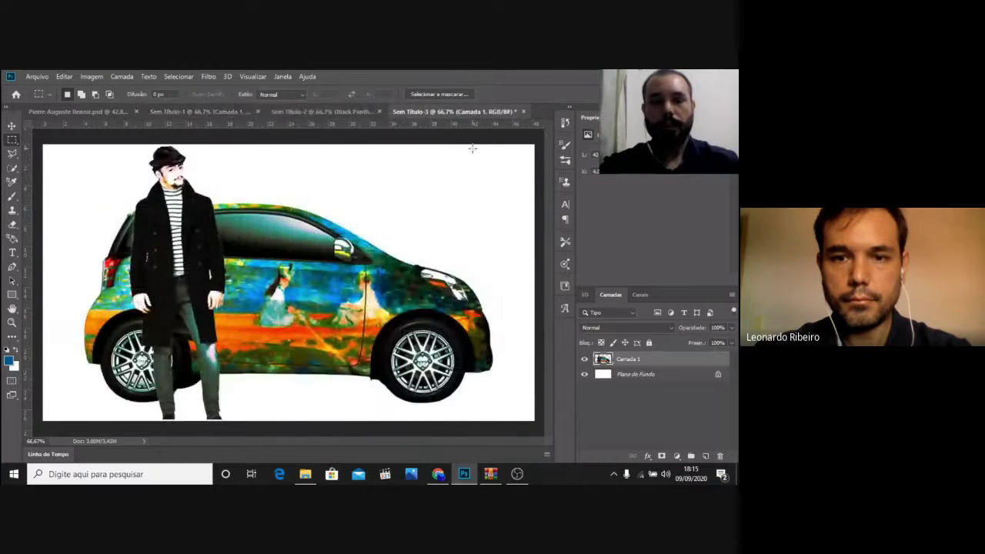
key(ctrl+v)
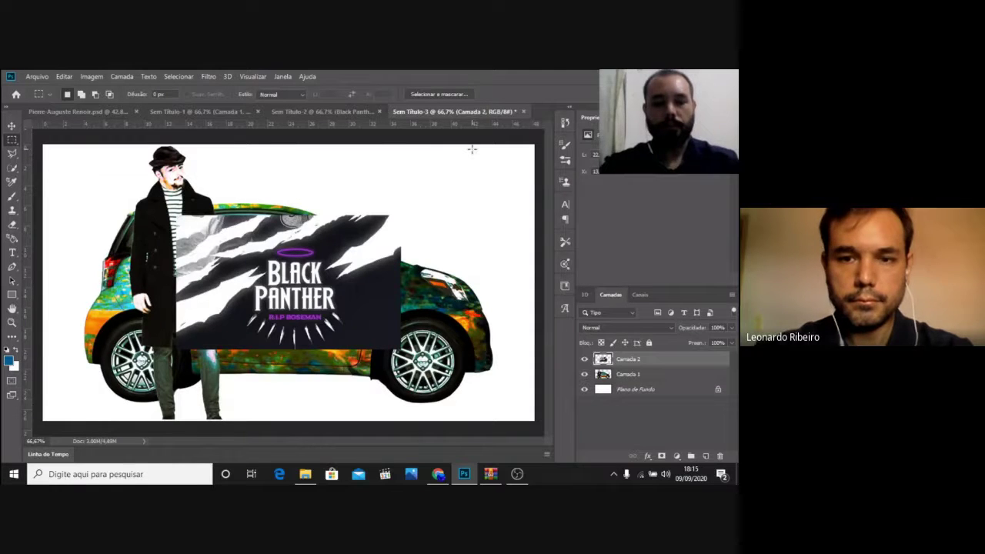
key(ctrl+t)
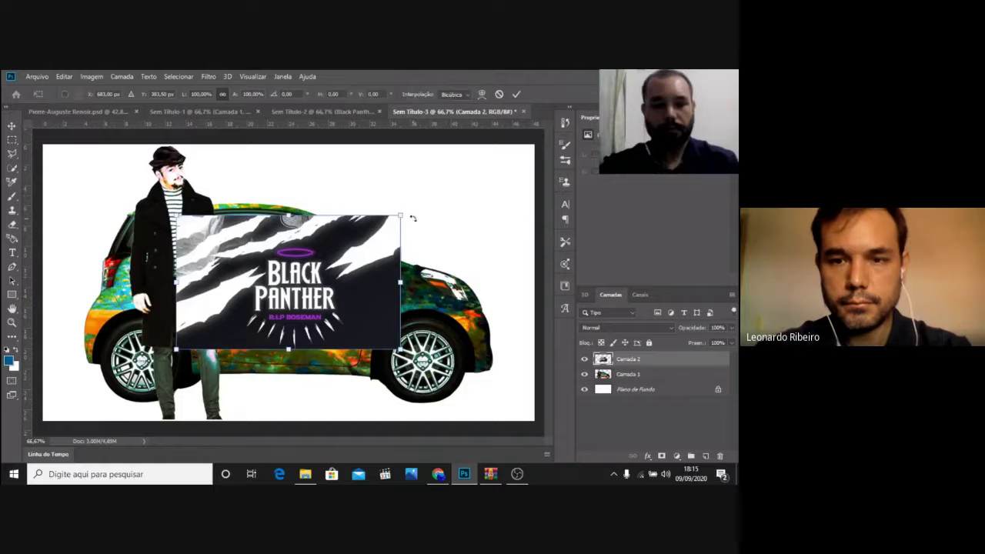
drag(400, 216, 563, 161)
key(Return)
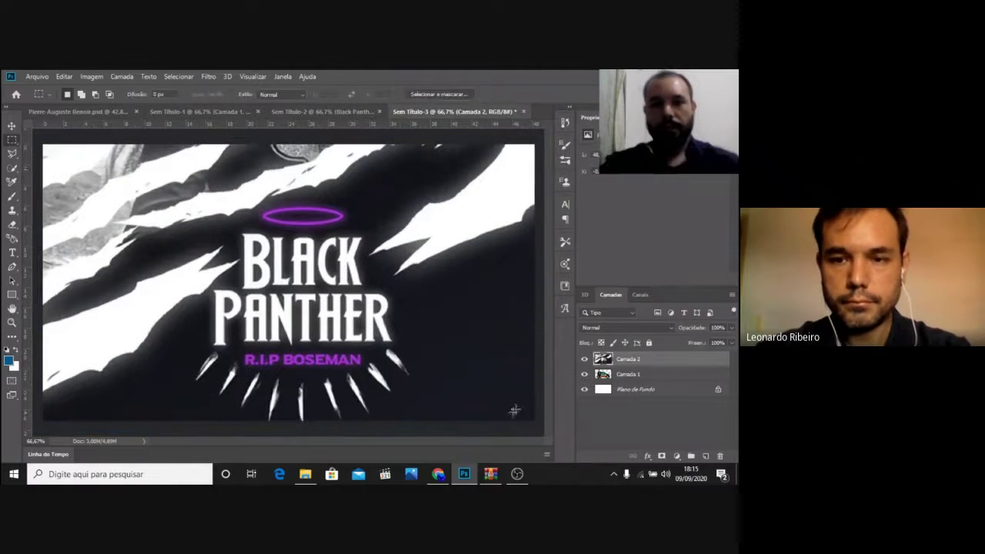
Rename the pasted image's layer as Black Panther
double_click(635, 360)
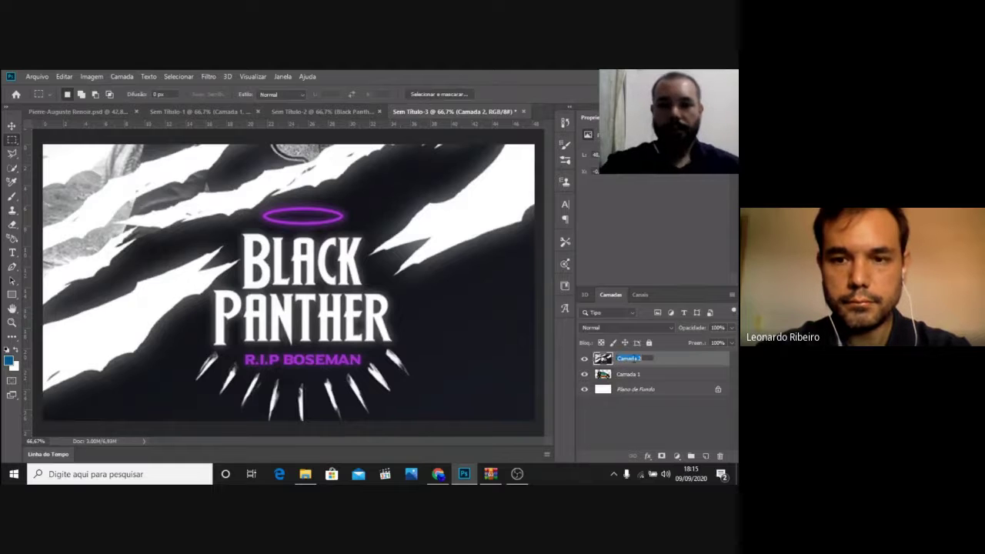
text(bl)
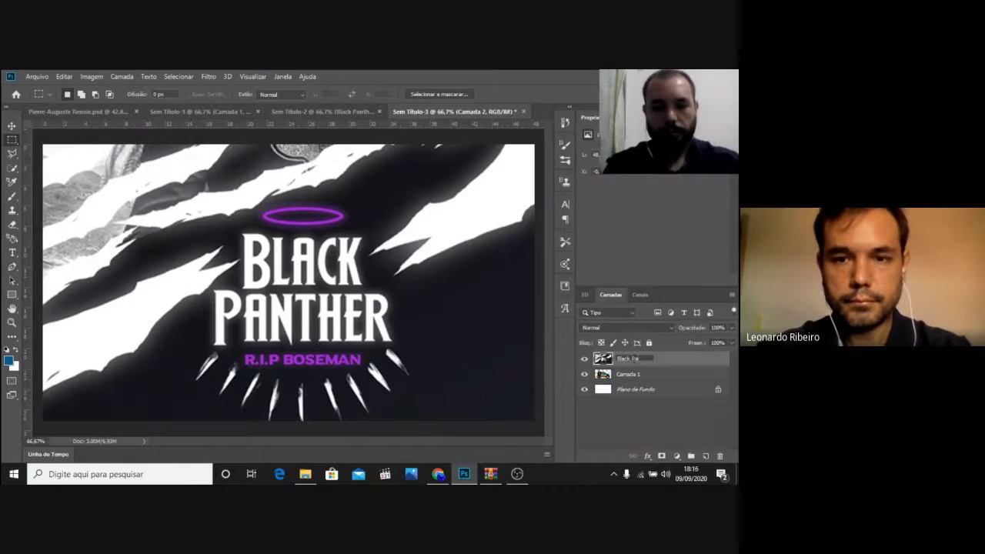
text(ack Panther)
key(Return)
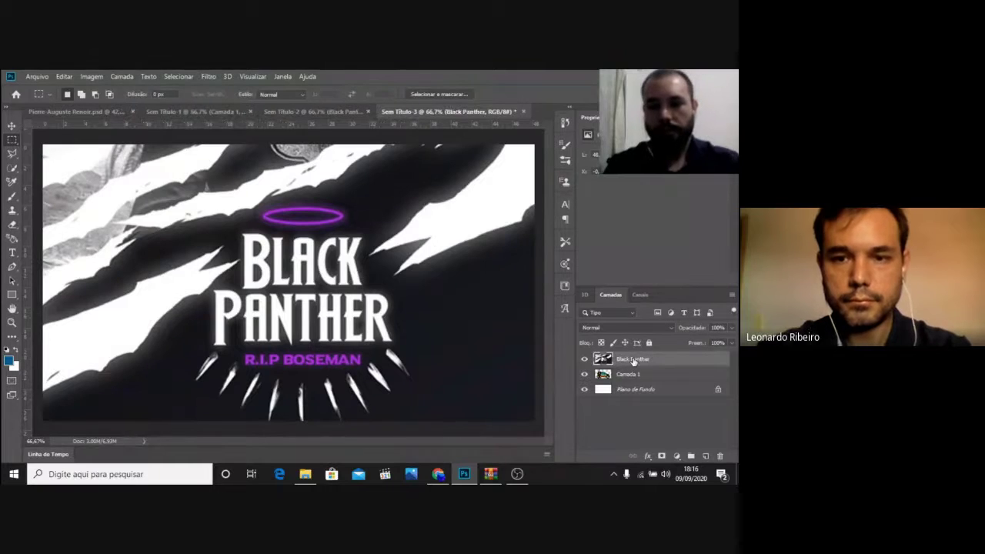
Rename the layer with the man and the car as Renoir
double_click(630, 374)
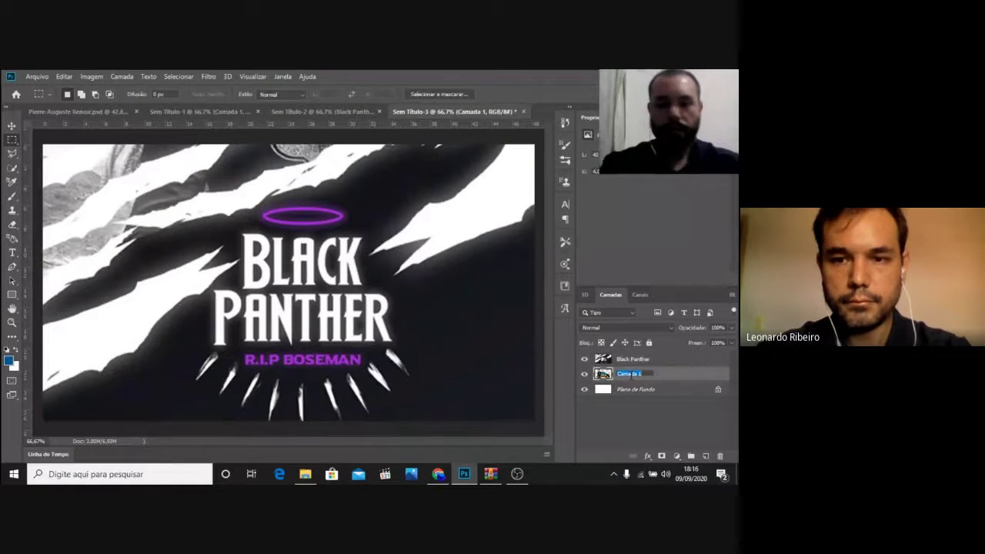
text(Raios)
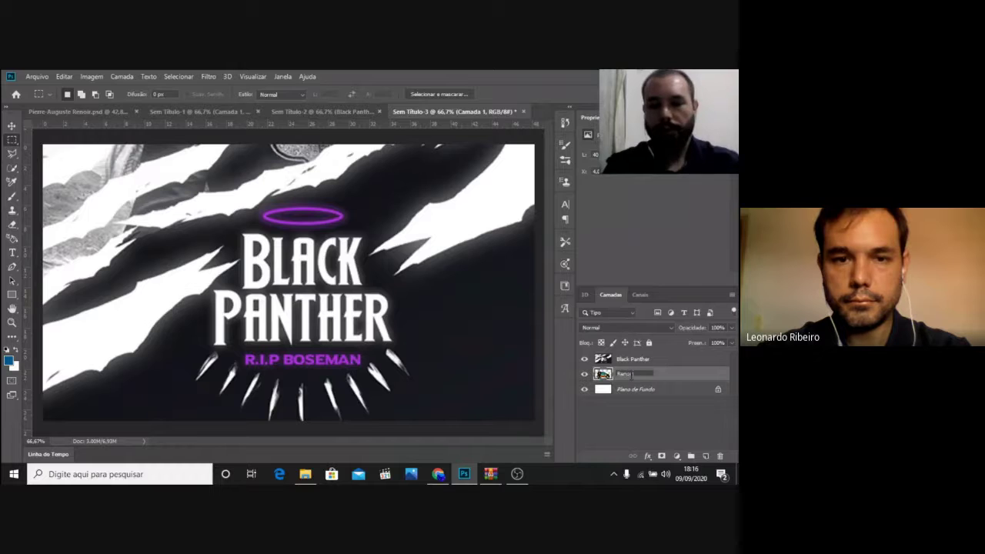
text(r)
key(Return)
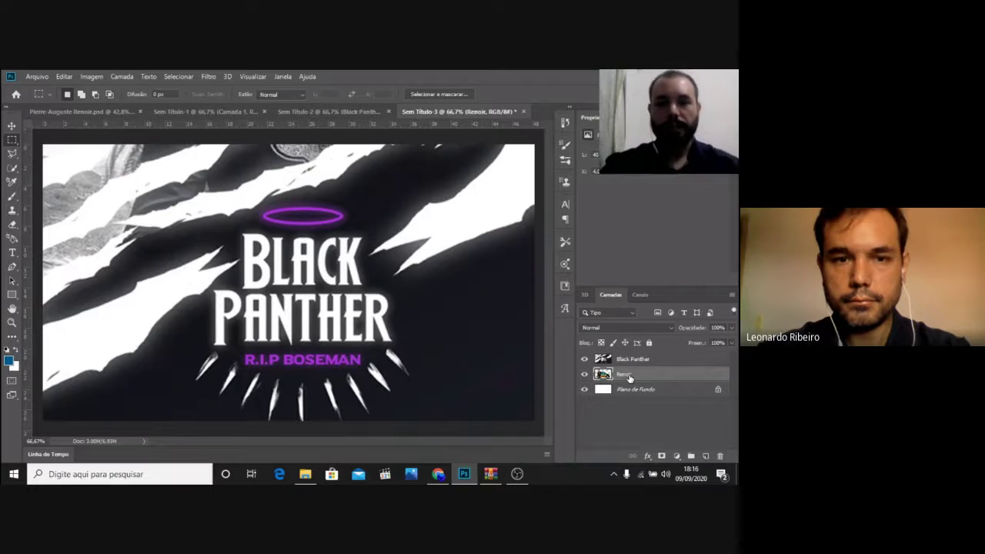
Place the Renoir layer above the Black Panther layer and set its opacity to 65%
drag(629, 377, 628, 360)
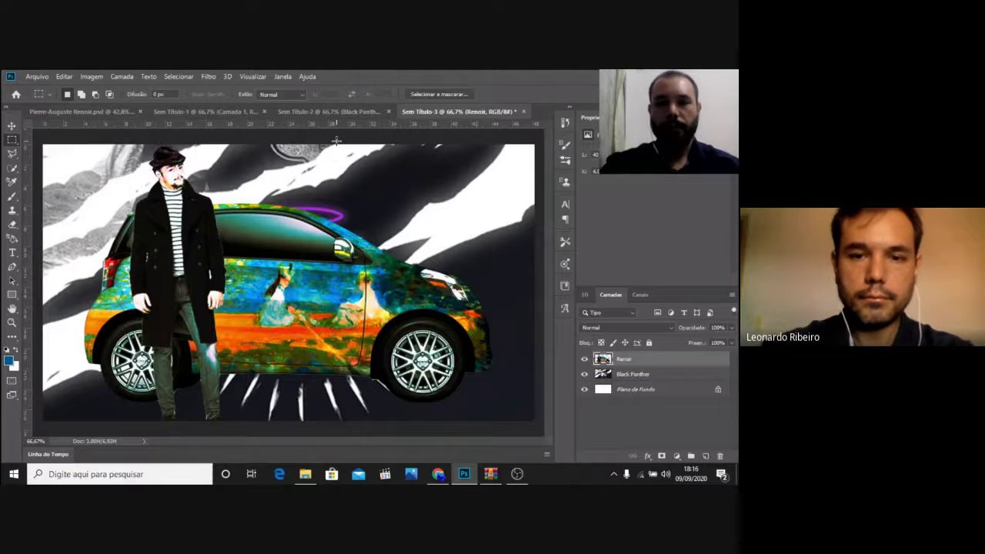
click(731, 328)
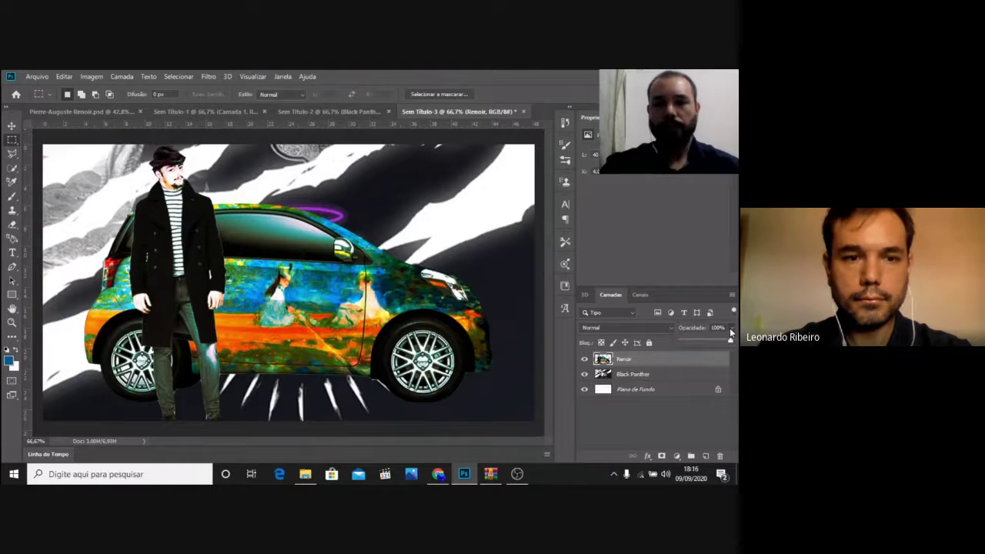
drag(701, 340, 696, 339)
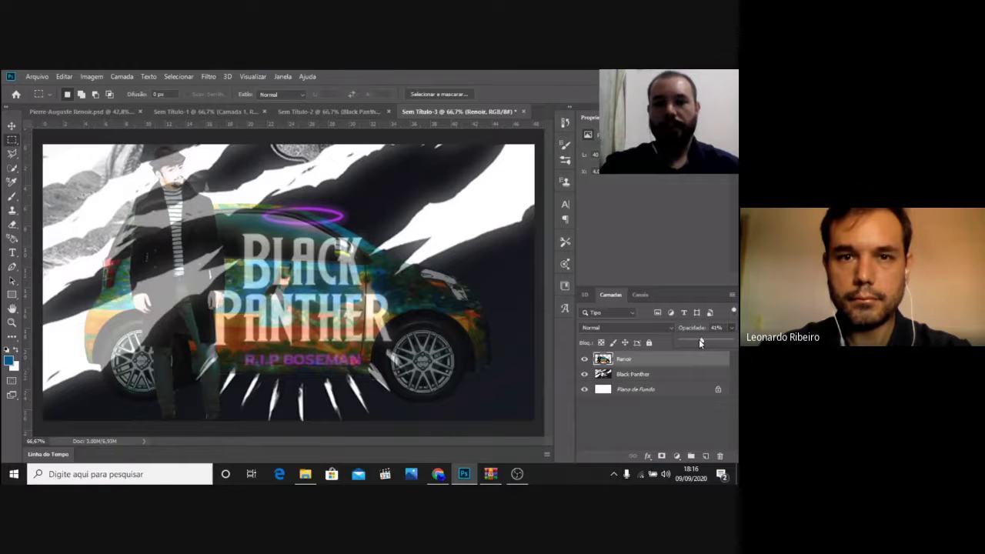
drag(700, 338, 713, 341)
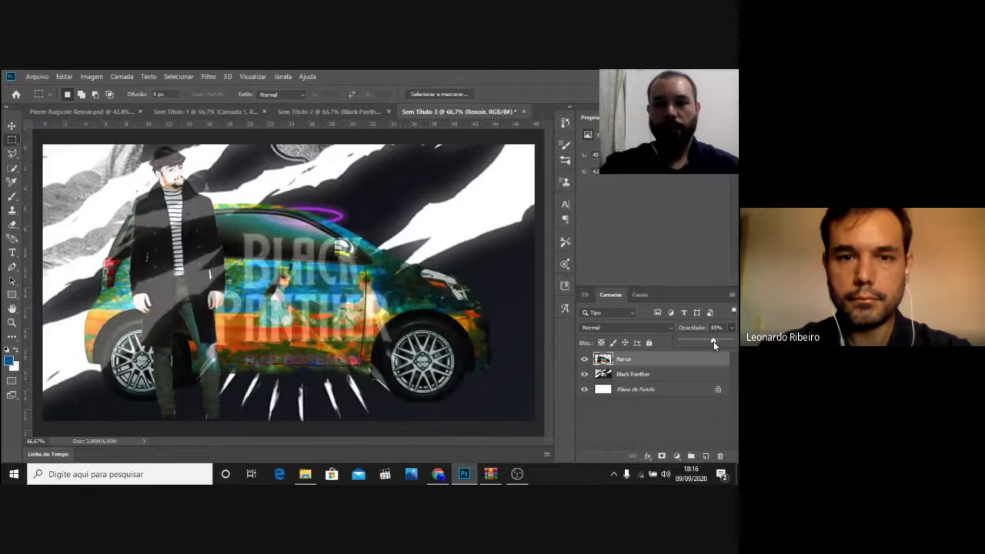
Move the Renoir picture slightly upward with the Move tool and scale it proportionally to about 102.74%
click(665, 374)
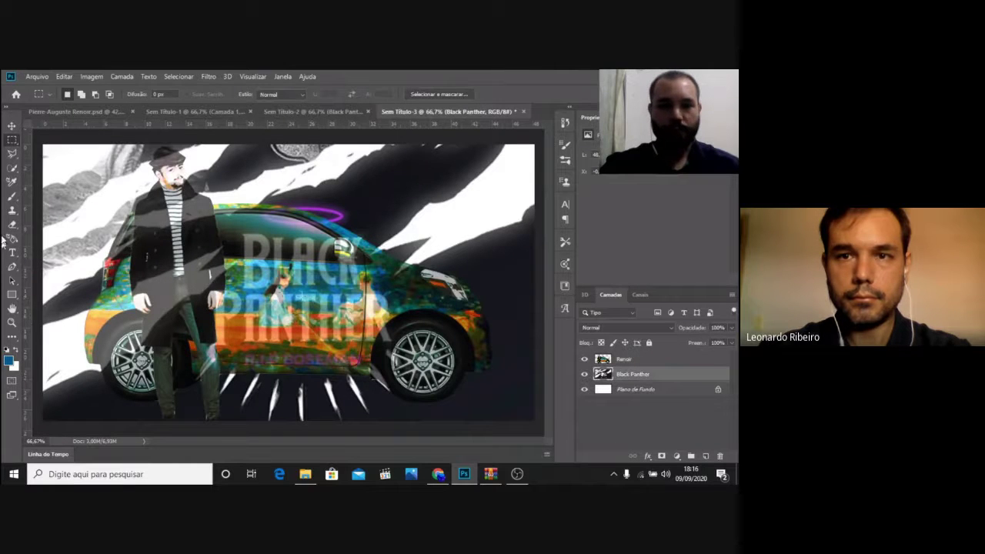
click(10, 126)
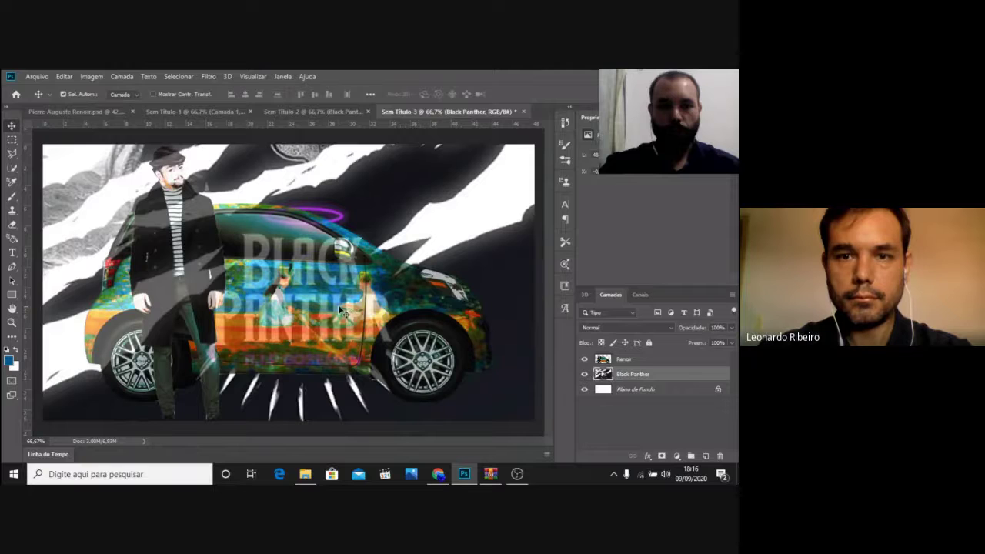
drag(343, 312, 341, 302)
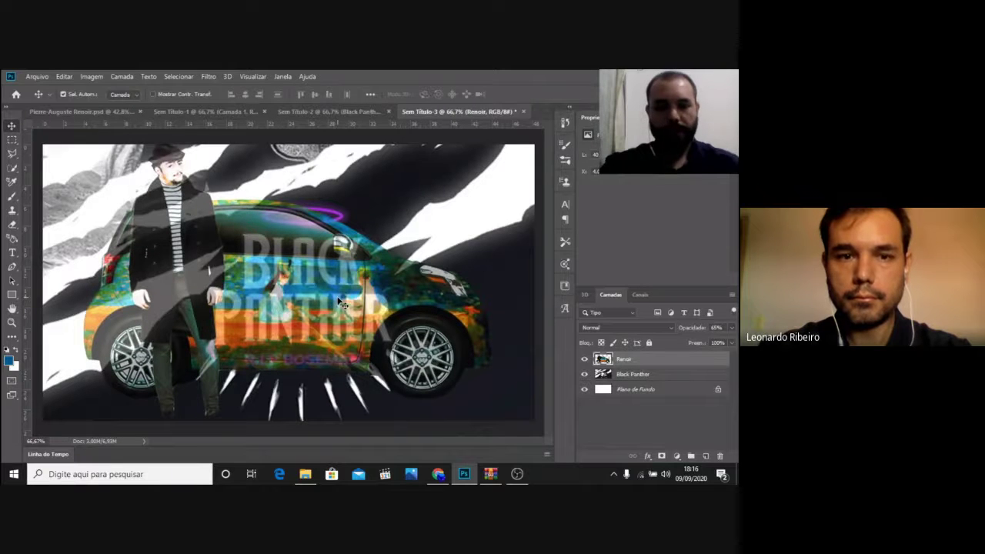
key(ctrl+t)
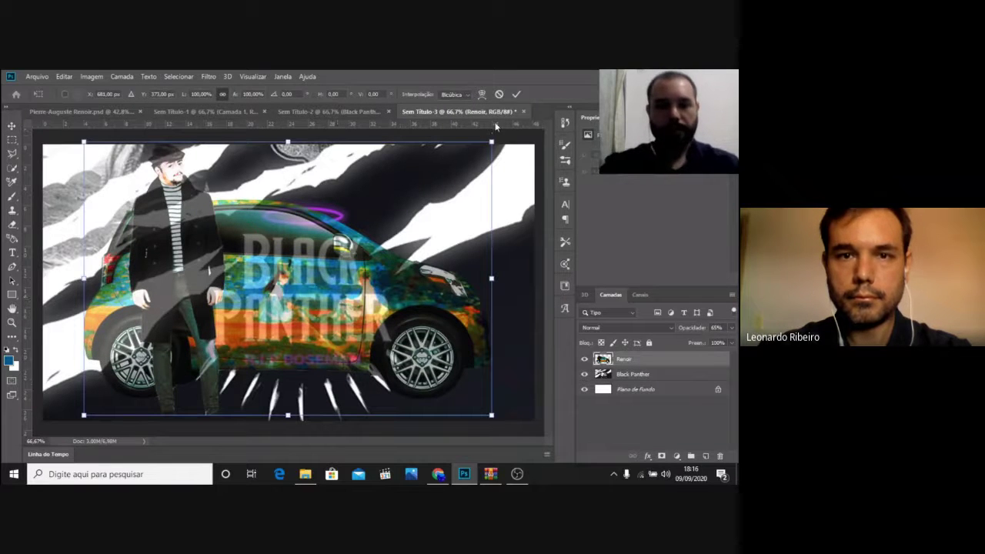
mouse_move(492, 141)
mouse_down()
mouse_move(484, 147)
mouse_move(501, 145)
mouse_up()
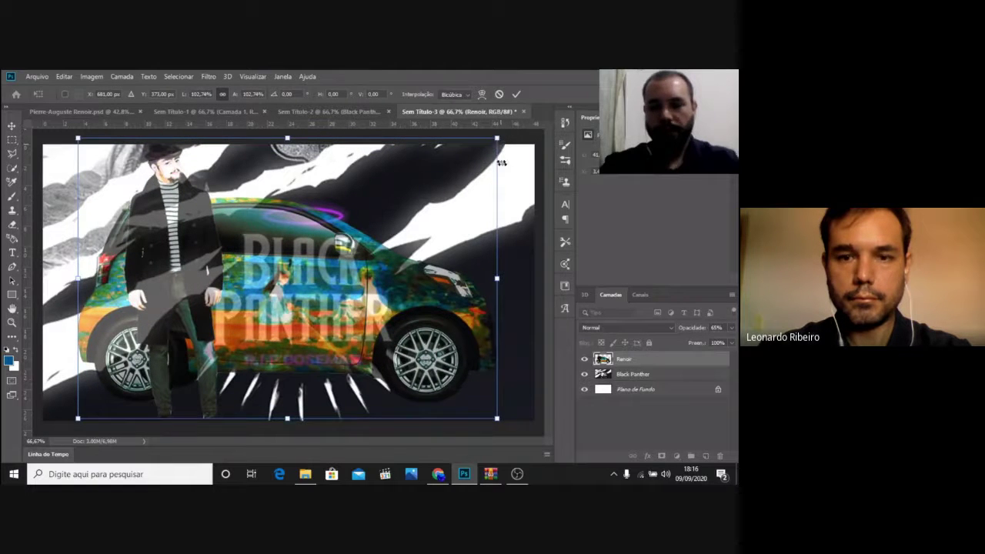
key(Return)
Scale the Black Panther layer's picture proportionally to about 85.78% and shift it lower over the car with Free Transform
click(608, 375)
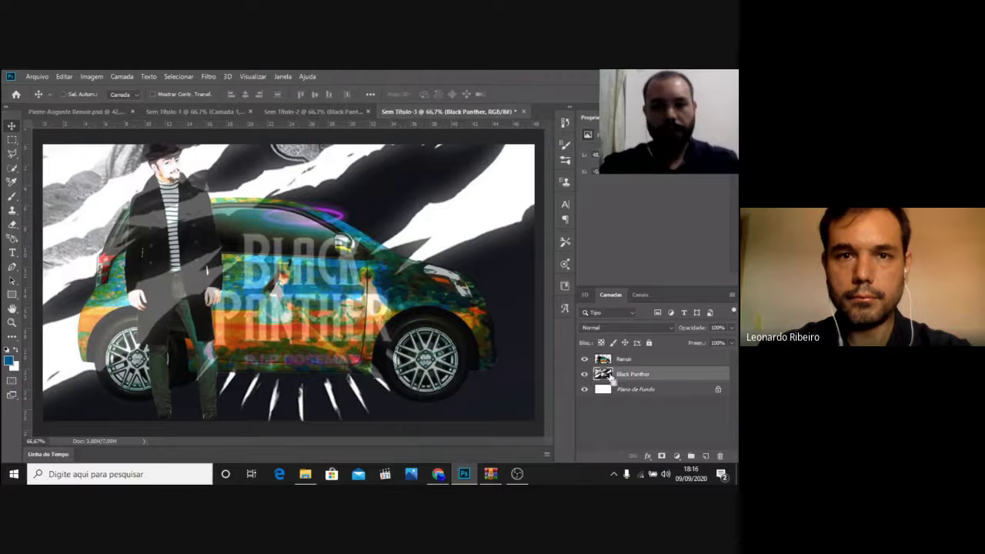
key(ctrl+t)
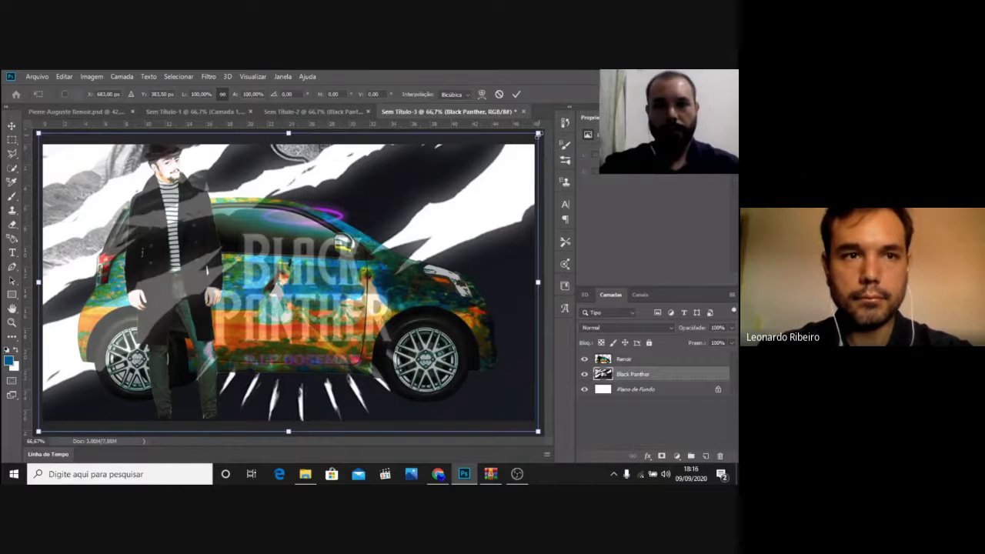
drag(537, 134, 494, 170)
drag(402, 282, 400, 303)
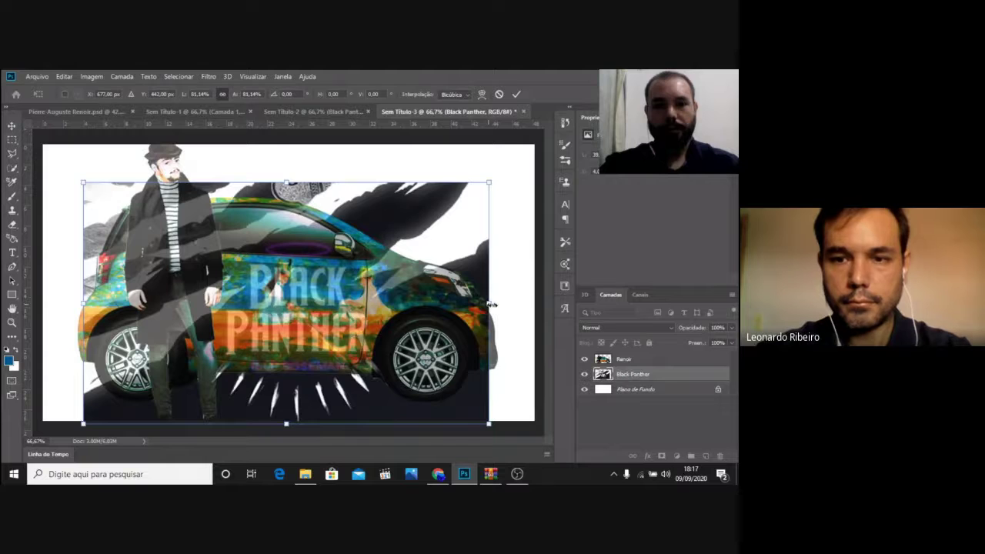
drag(491, 304, 497, 303)
drag(394, 306, 383, 320)
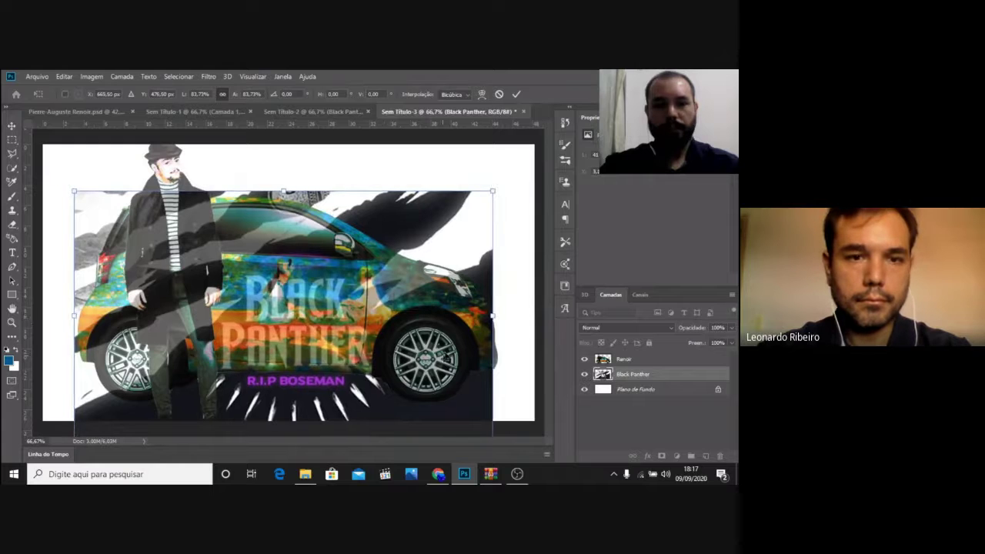
drag(492, 314, 503, 313)
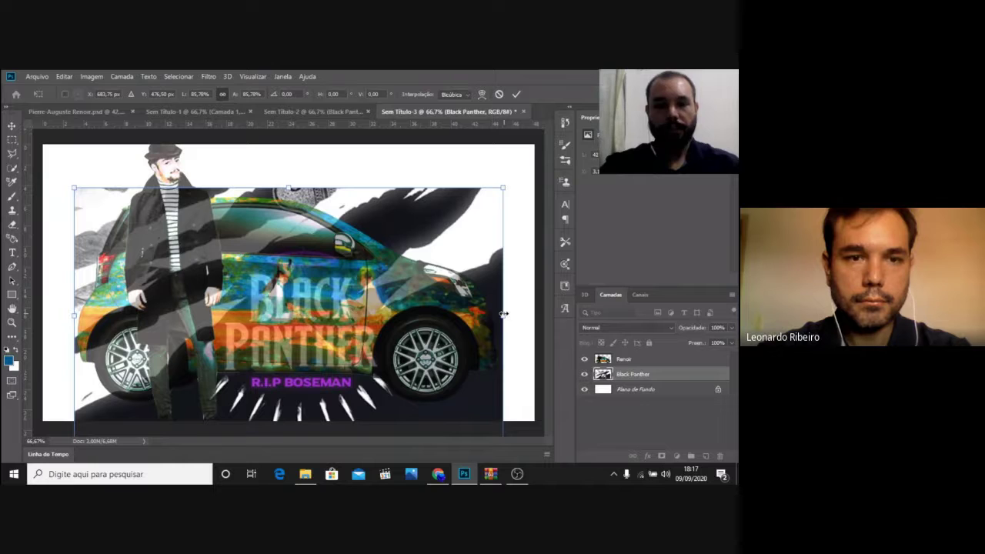
key(Return)
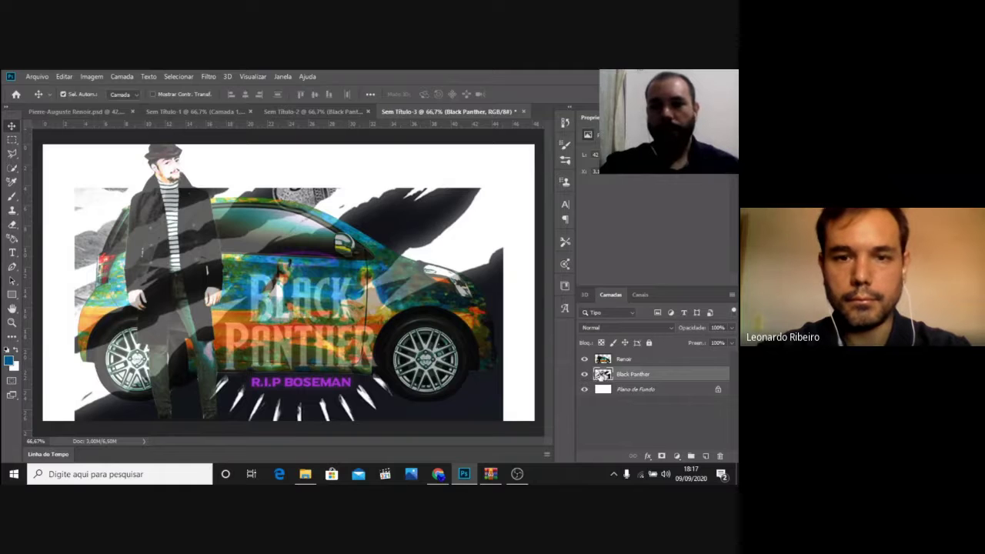
Set the Renoir layer's opacity to 49%
click(618, 360)
click(732, 328)
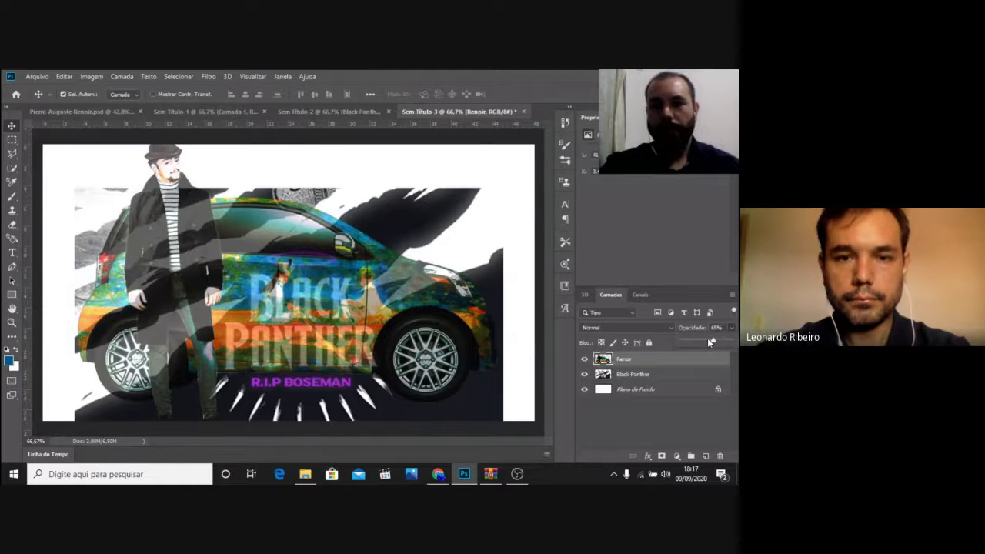
drag(724, 341, 731, 341)
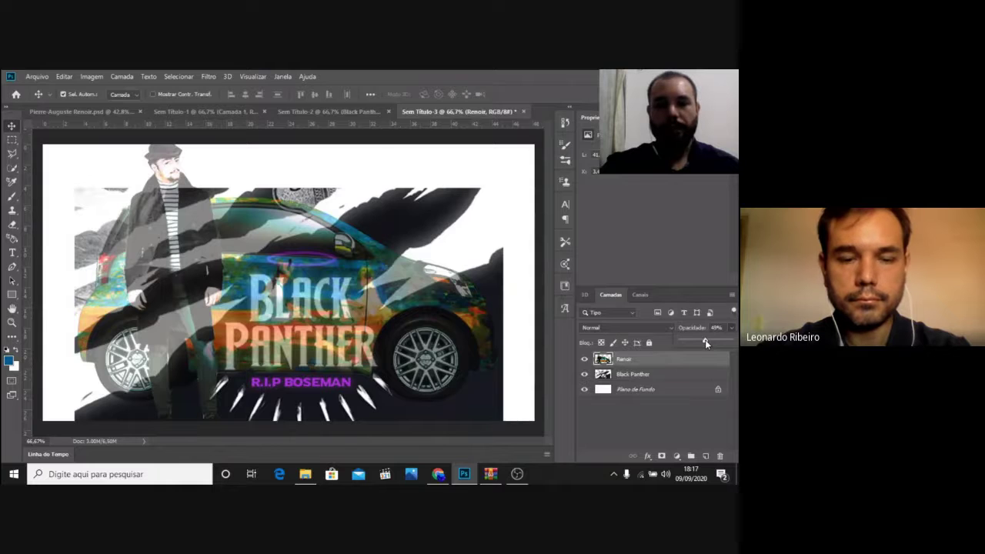
Shift the Black Panther picture slightly left and upward, and place its layer above the Renoir layer
click(657, 375)
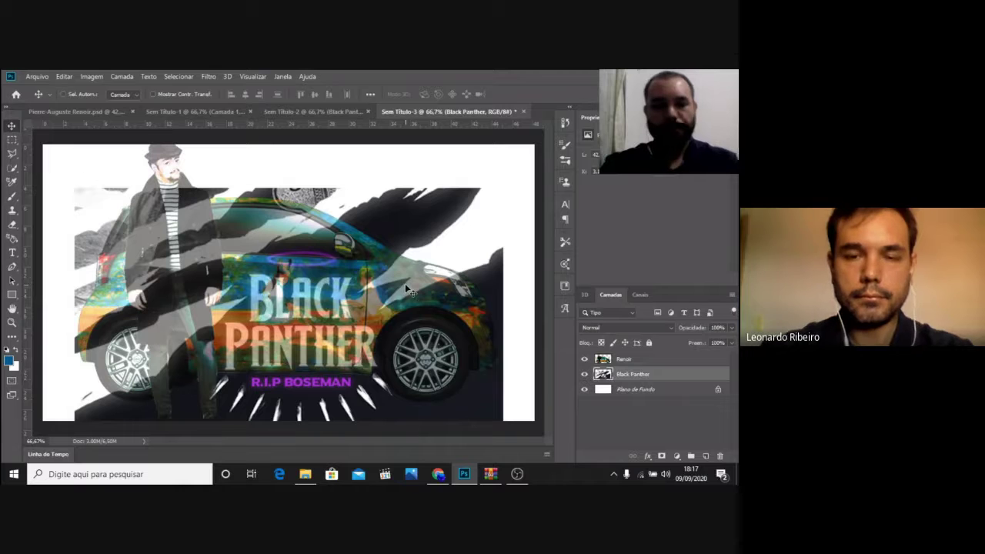
key(ctrl+t)
drag(457, 259, 451, 259)
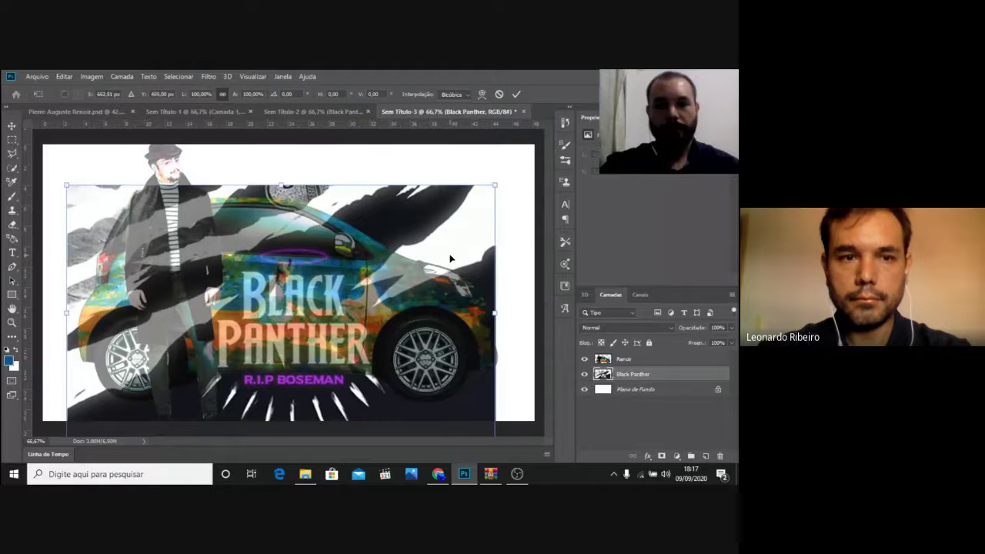
key(Return)
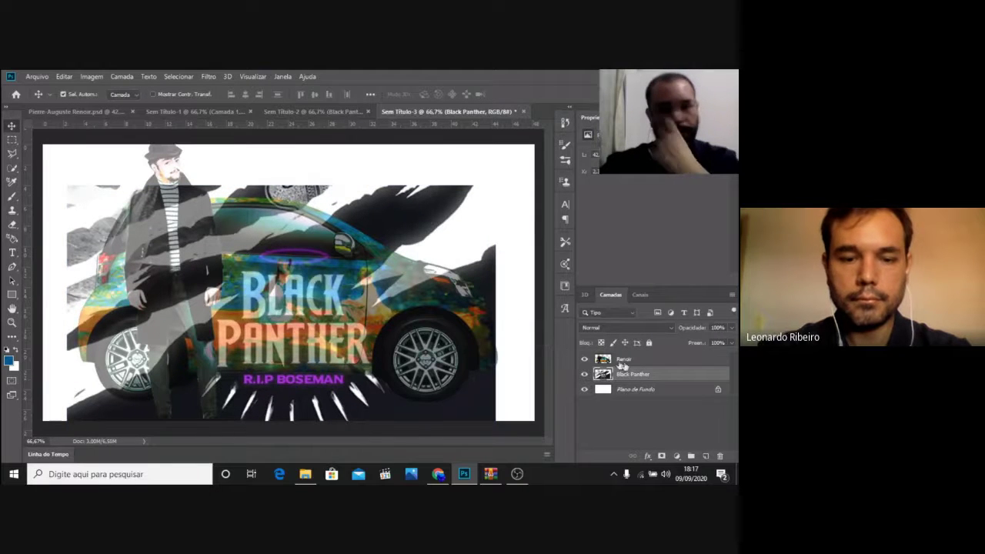
drag(624, 374, 638, 361)
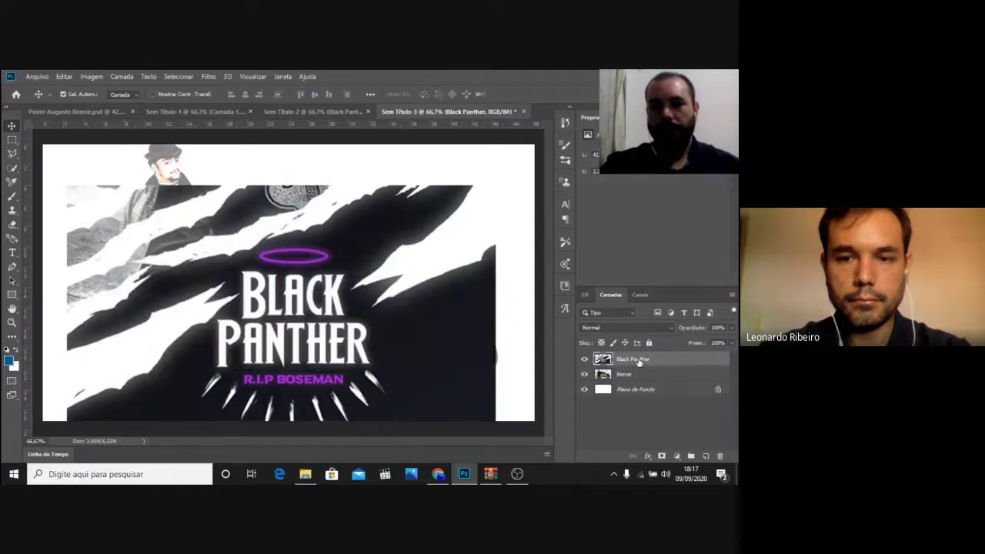
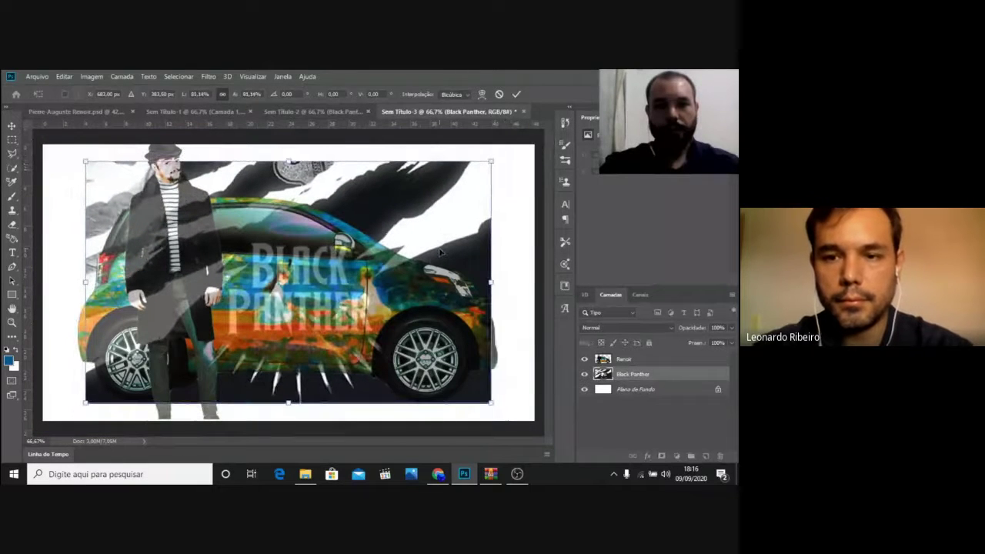
Lower the Black Panther picture on the canvas and adjust its proportional scale to about 85.78%
drag(403, 282, 401, 303)
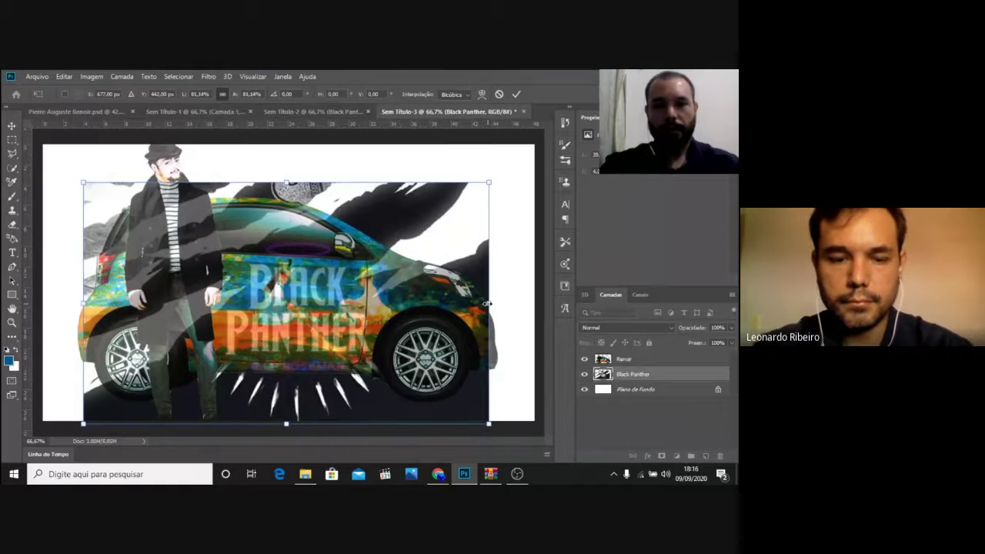
drag(488, 304, 510, 292)
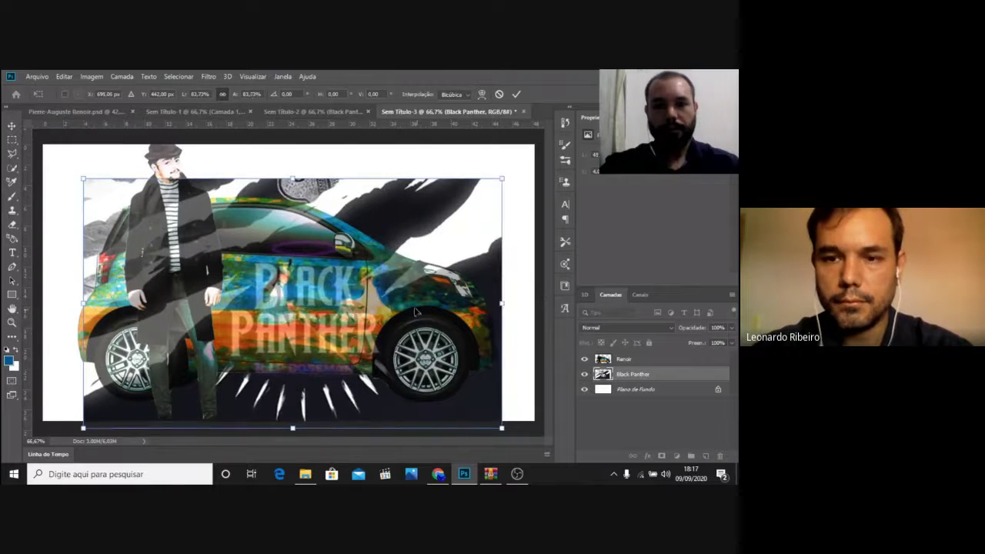
drag(396, 308, 387, 320)
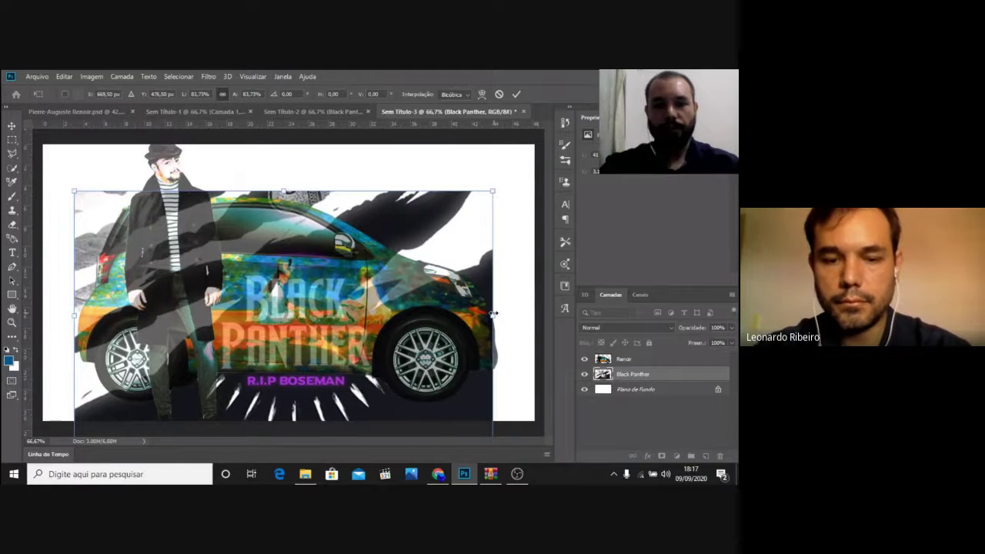
drag(494, 317, 503, 314)
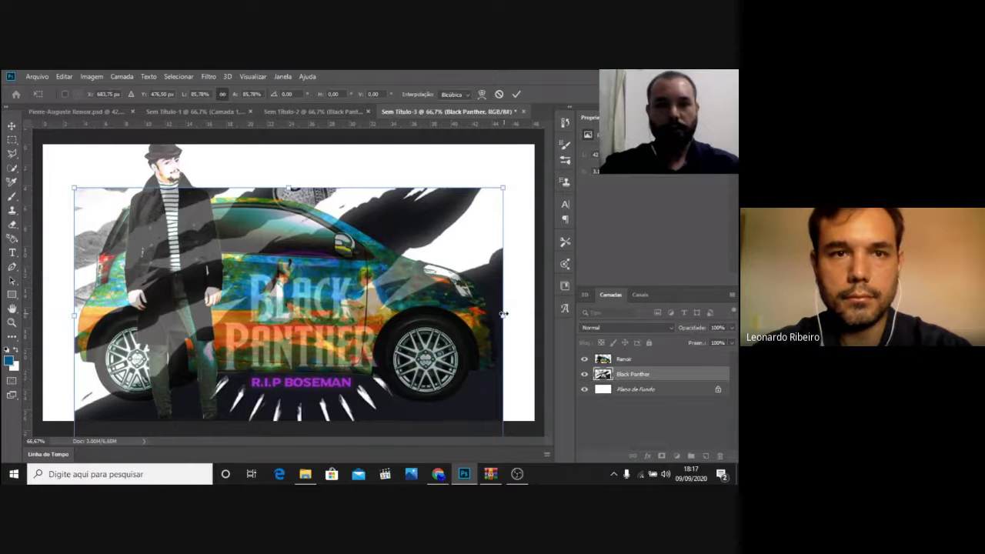
key(Return)
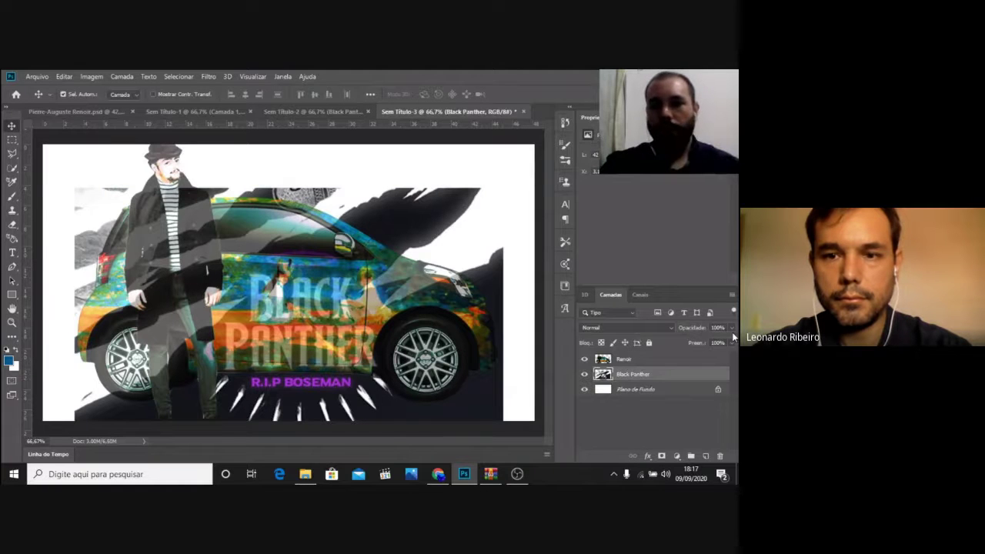
Try the Renoir layer at 100% opacity and reduce it to 49%
click(616, 360)
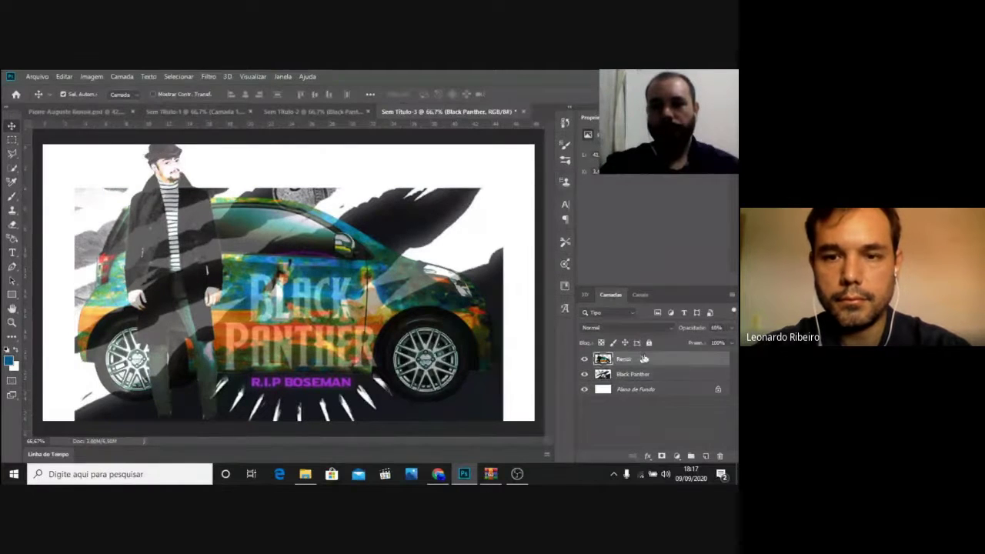
click(732, 329)
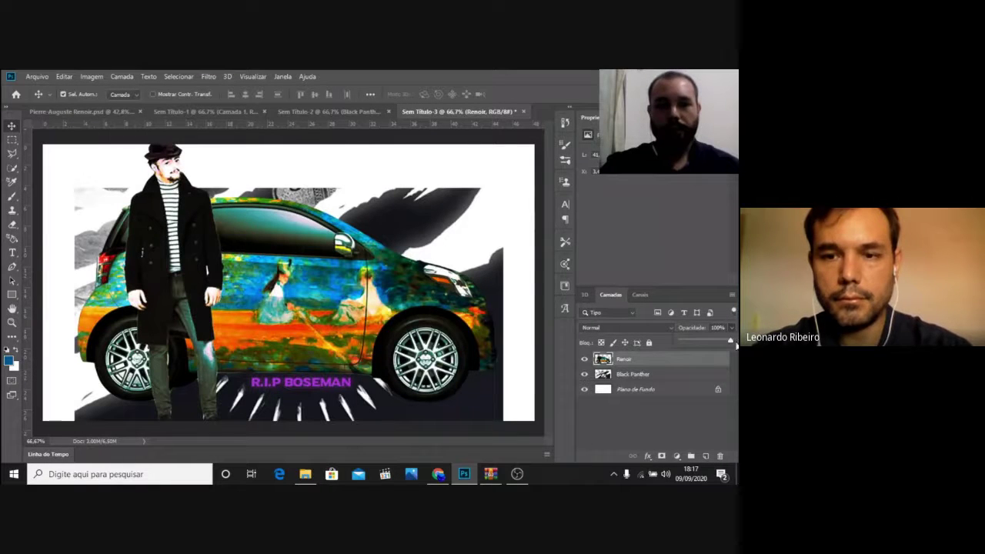
drag(728, 342, 705, 339)
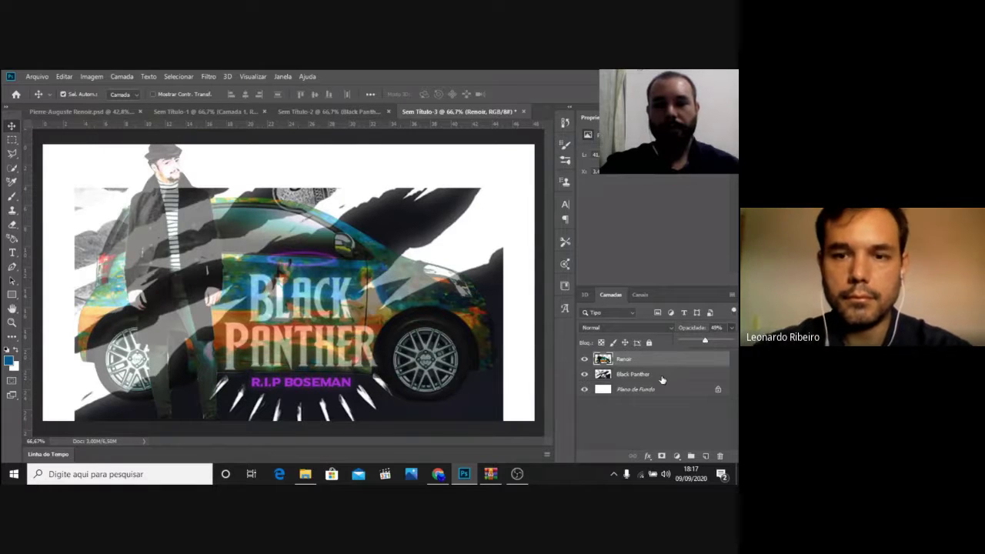
Nudge the Black Panther picture slightly left and upward with Free Transform, and stack its layer above Renoir
click(314, 372)
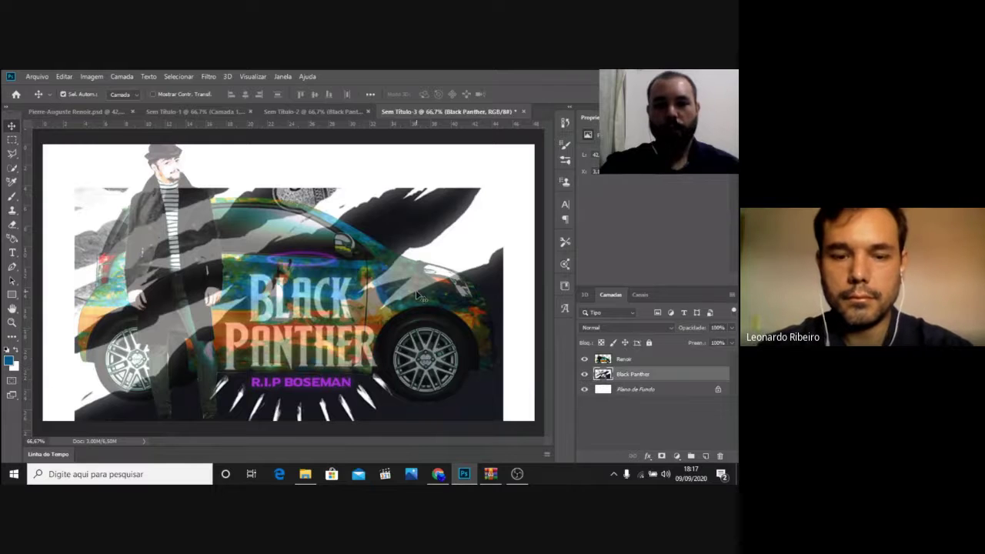
key(ctrl+t)
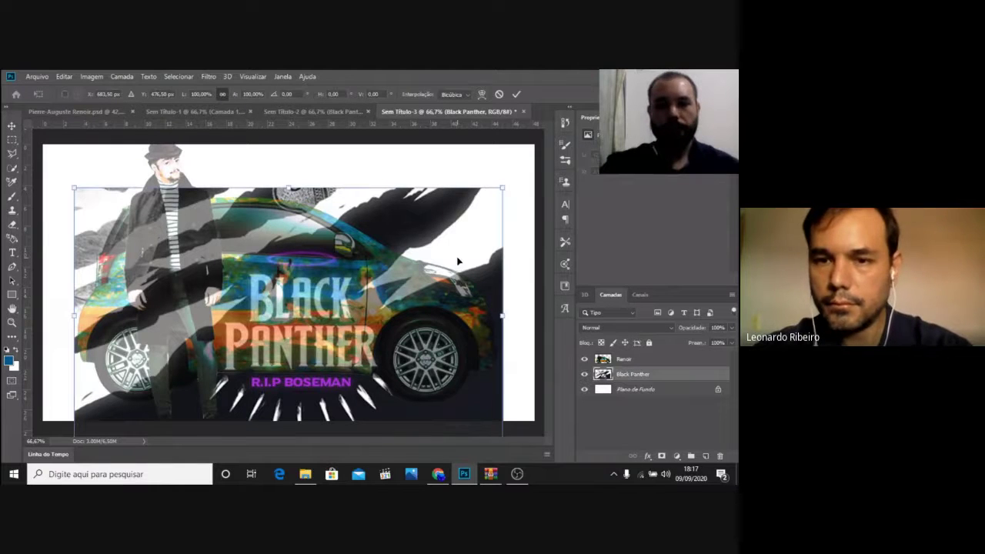
drag(457, 262, 451, 259)
key(Return)
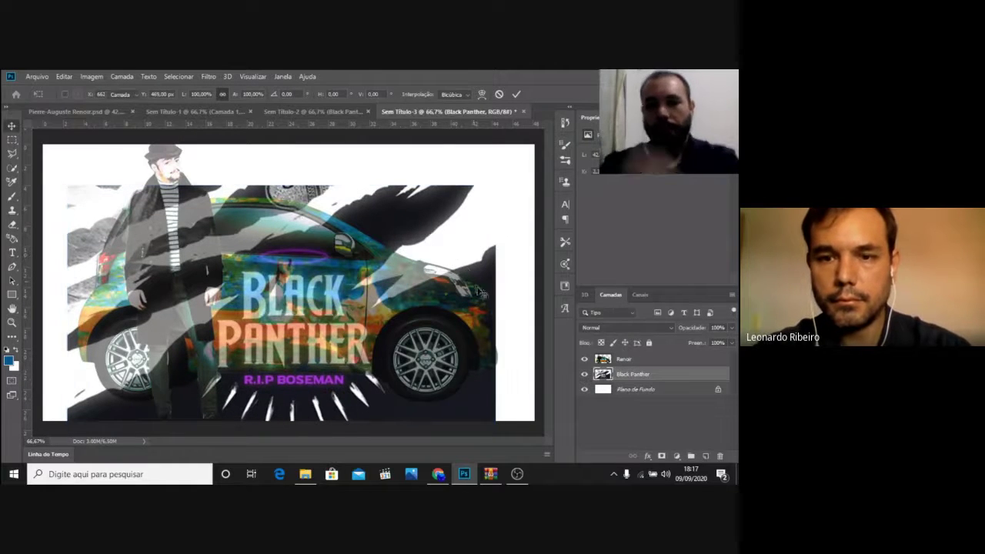
drag(637, 377, 638, 362)
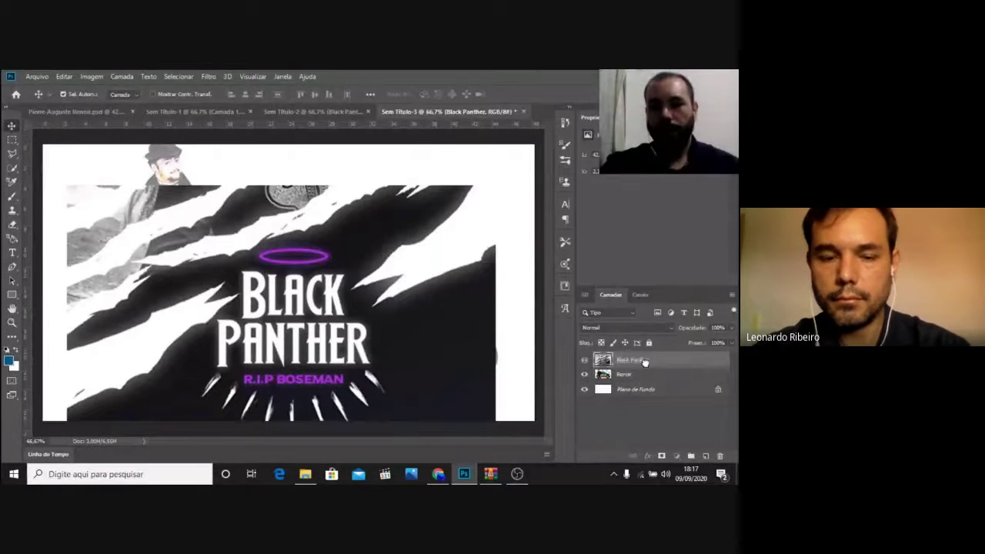
drag(645, 361, 646, 366)
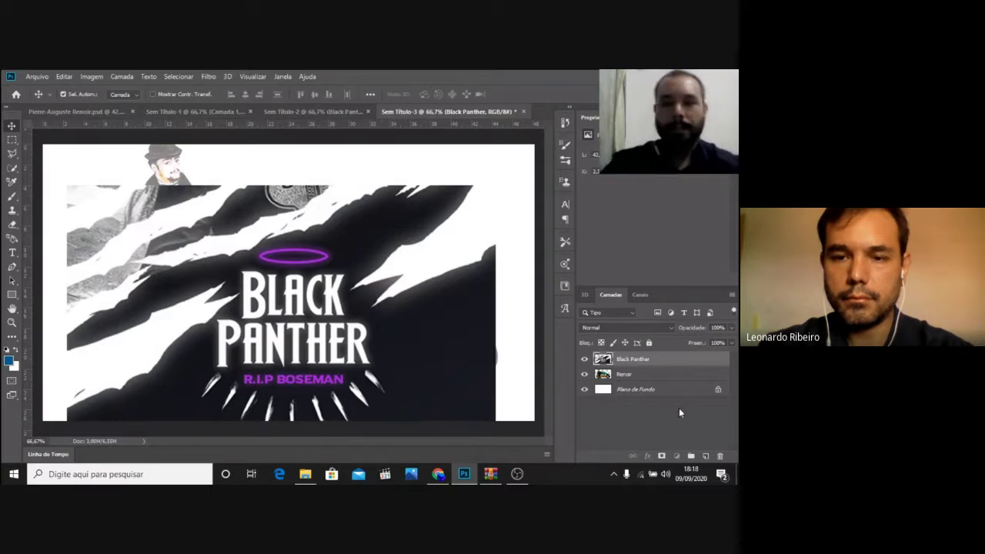
Place the Renoir layer above the Black Panther layer and set its opacity to 100%
drag(607, 376, 607, 359)
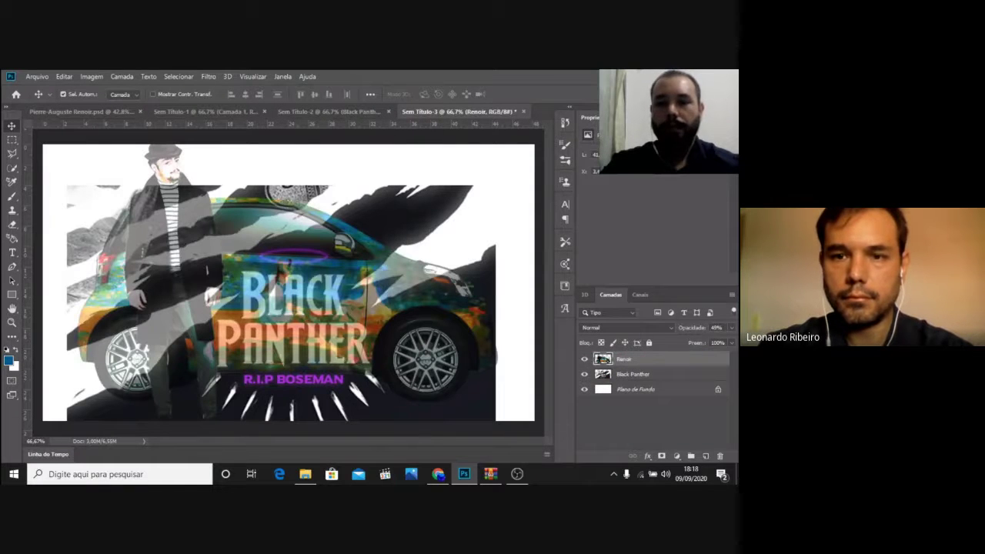
click(731, 327)
drag(702, 342, 731, 342)
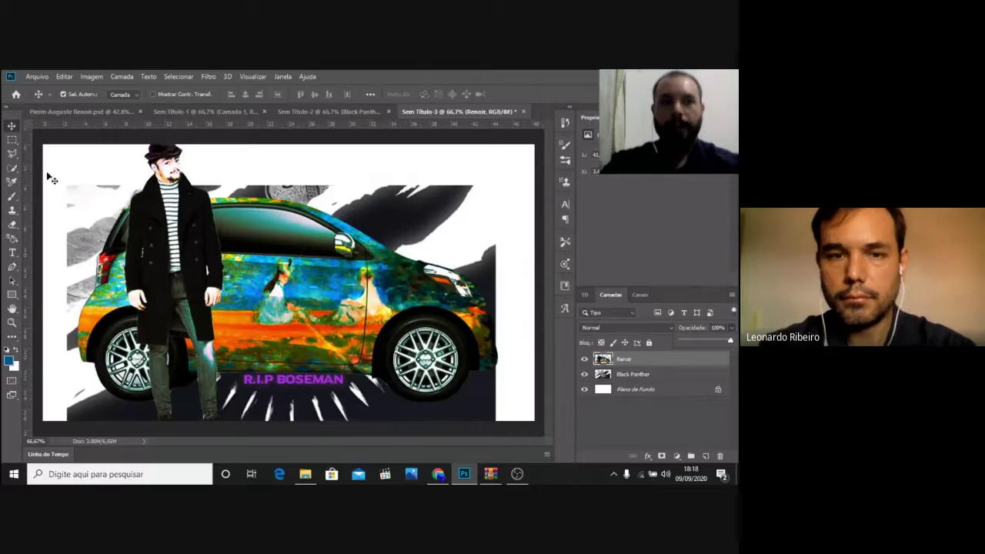
Select the car's painted body and roof with the Quick Selection tool, undoing the stroke that spills into the background
click(12, 169)
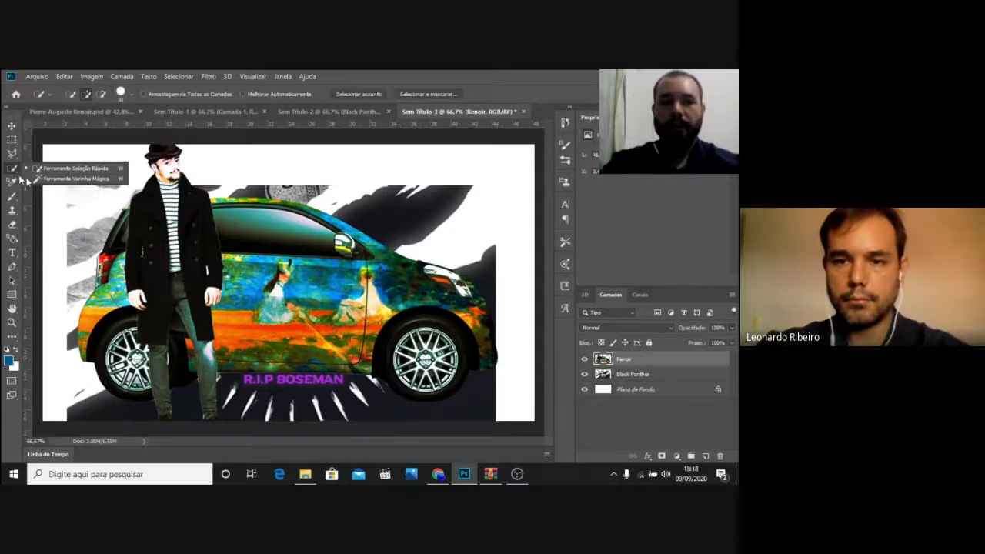
click(71, 168)
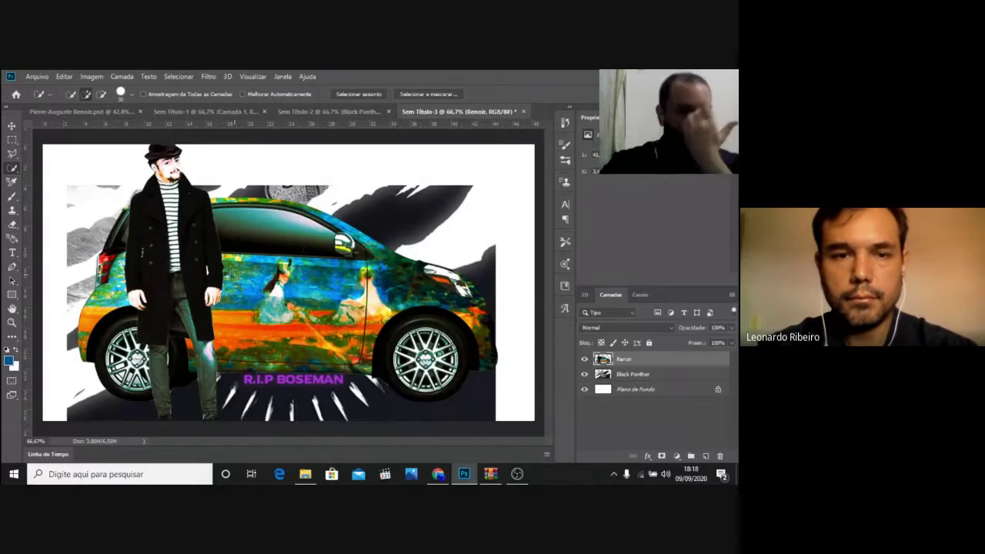
right_click(14, 170)
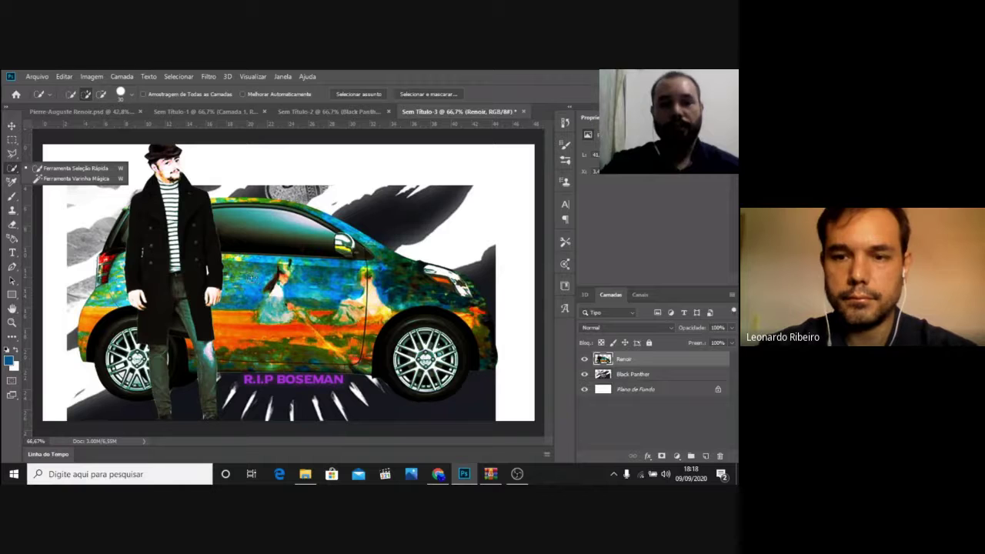
mouse_move(247, 280)
mouse_down()
mouse_move(278, 298)
mouse_move(272, 316)
mouse_move(285, 342)
mouse_move(306, 357)
mouse_move(348, 355)
mouse_move(358, 318)
mouse_move(285, 296)
mouse_move(258, 263)
mouse_move(229, 261)
mouse_up()
mouse_move(358, 264)
mouse_down()
mouse_move(323, 278)
mouse_move(392, 279)
mouse_move(391, 292)
mouse_move(410, 285)
mouse_move(379, 245)
mouse_move(301, 205)
mouse_move(235, 203)
mouse_up()
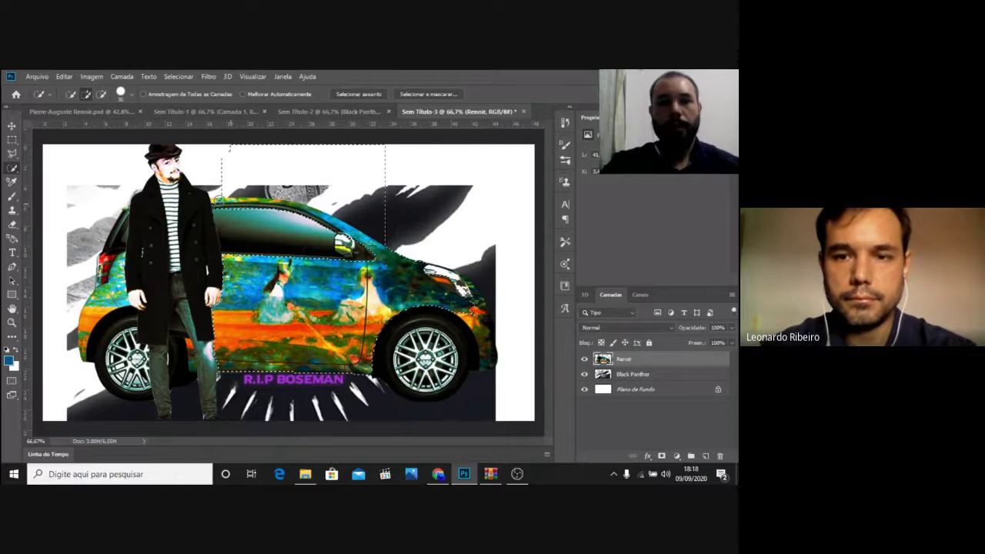
key(ctrl+z)
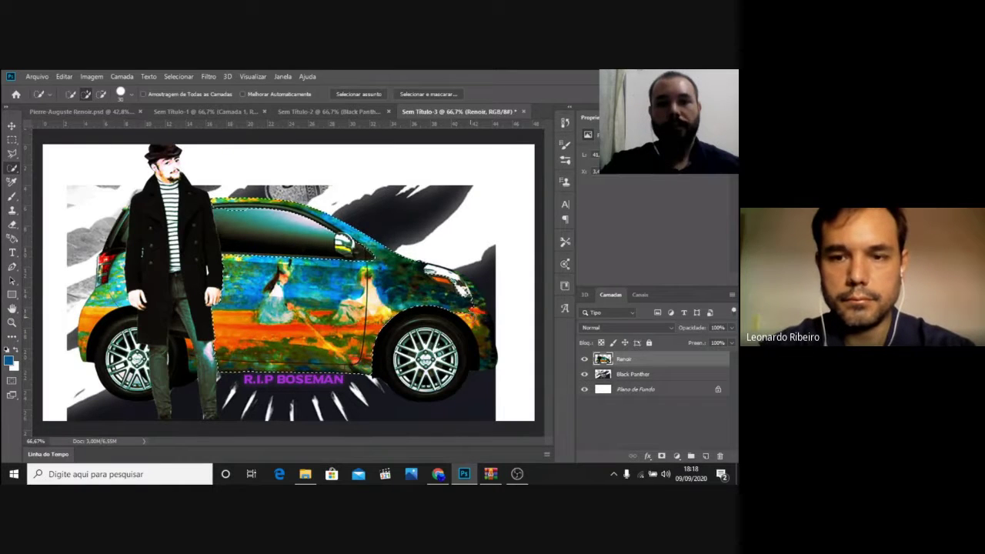
Extend the selection over the car's front bumper and headlight area, undoing the stroke that spills outside the car
drag(471, 313, 484, 336)
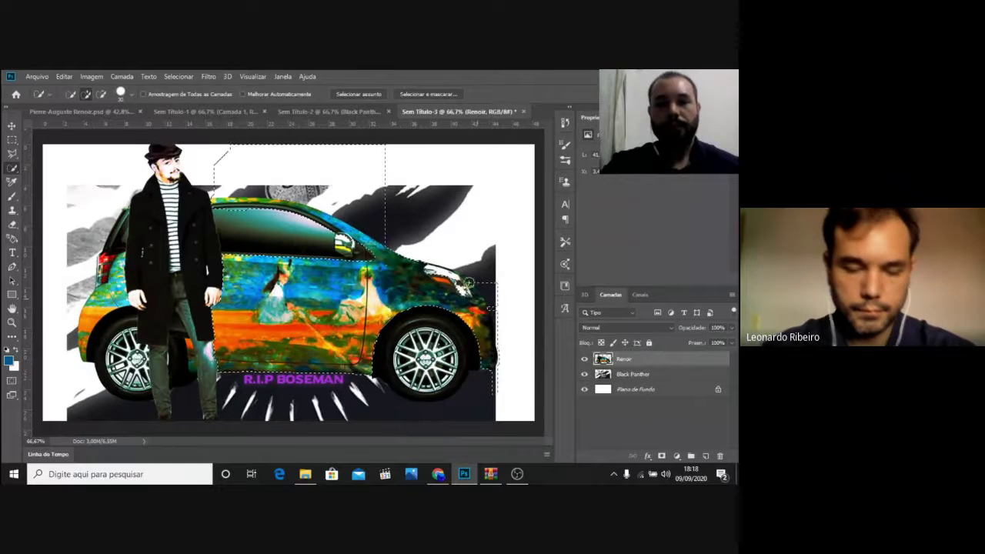
drag(468, 283, 466, 279)
key(ctrl+z)
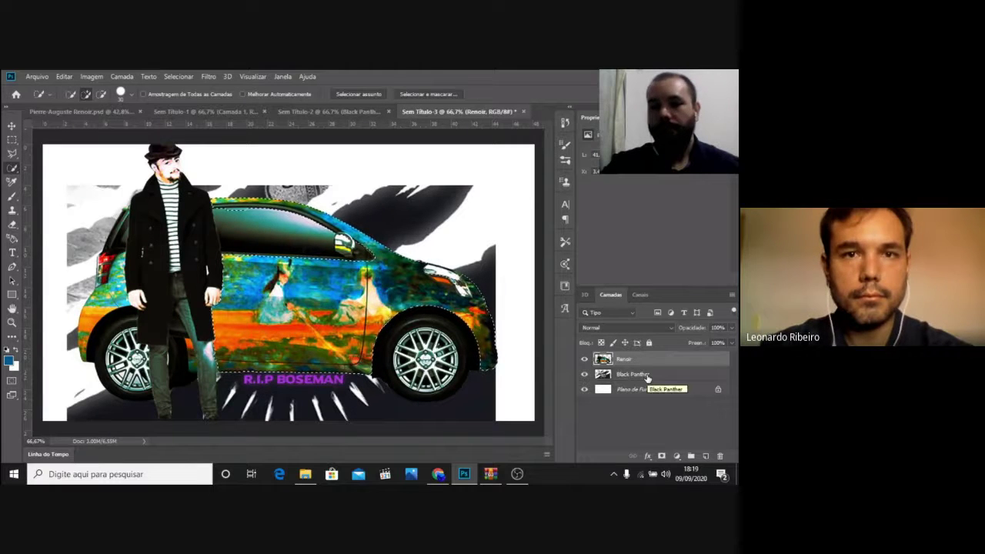
Toggle the visibility of the Renoir and Black Panther layers to examine the selection outline by itself, leaving both layers shown
click(585, 360)
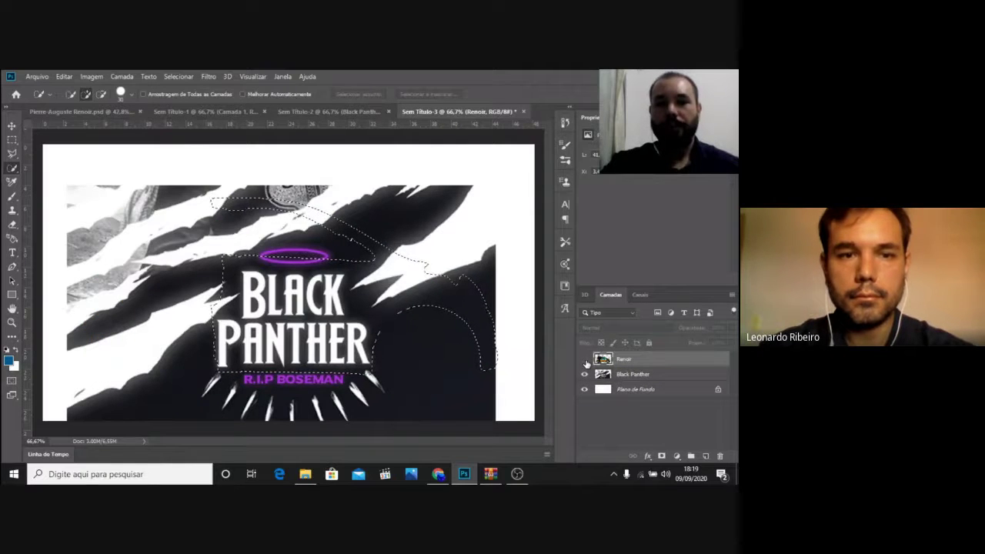
click(585, 359)
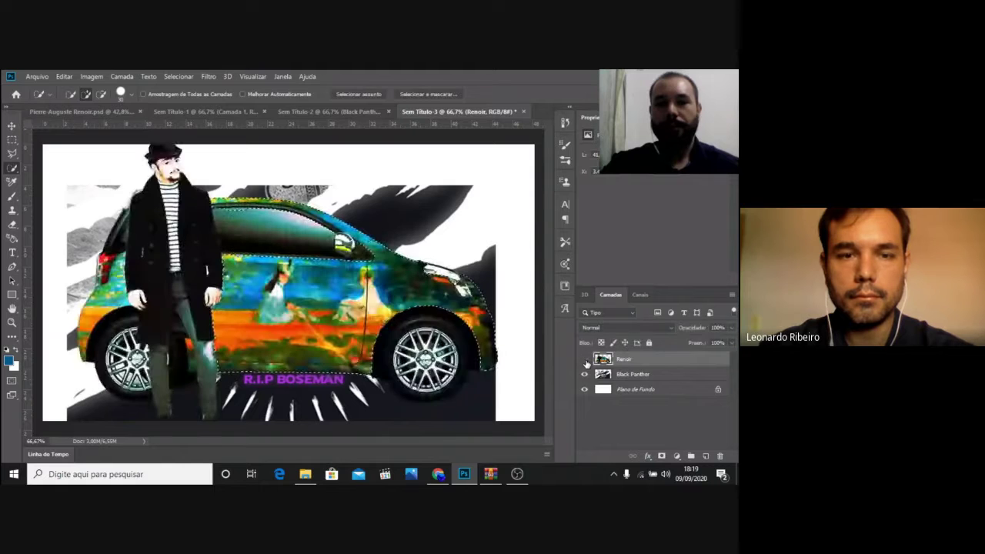
click(585, 359)
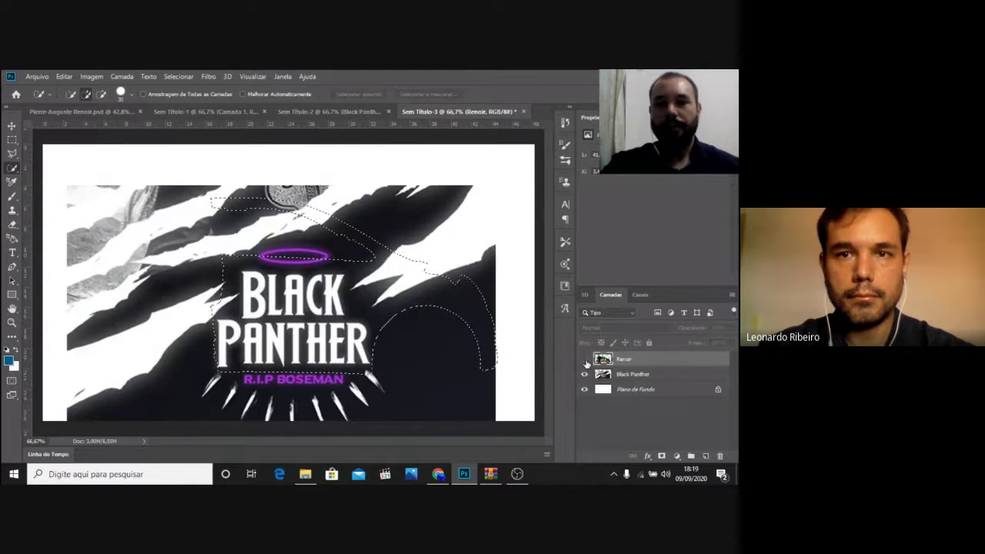
click(584, 374)
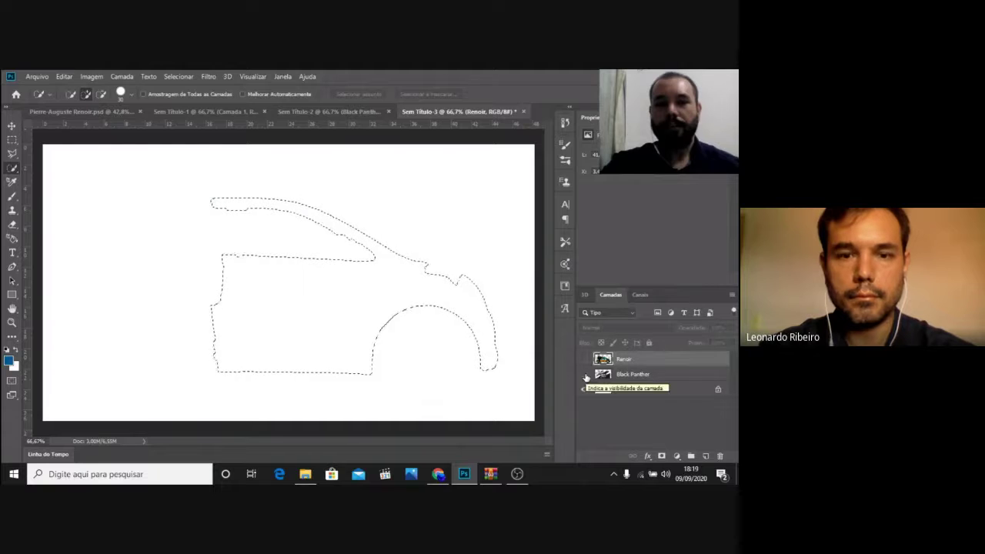
click(584, 374)
click(585, 359)
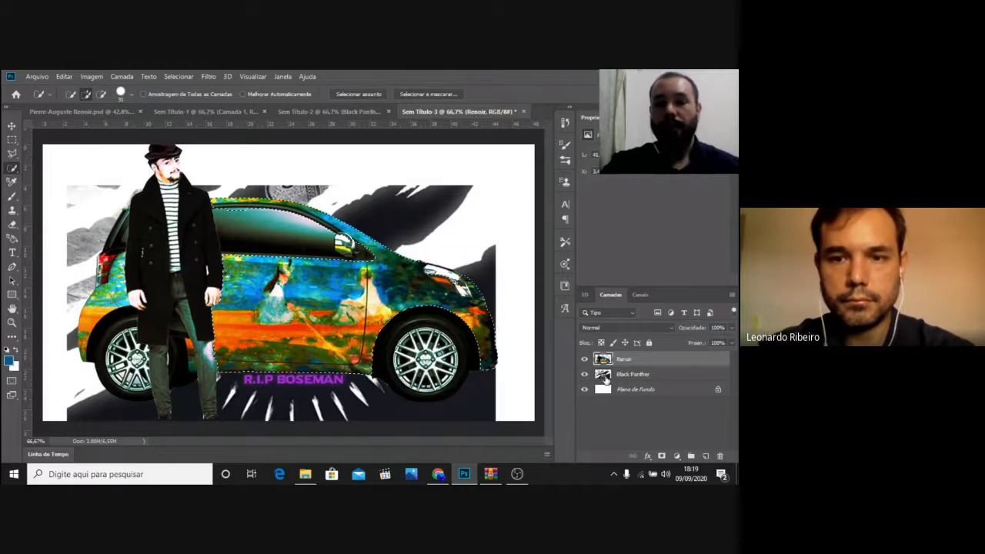
Stack the Black Panther layer above Renoir and add a layer mask from the current car selection
drag(605, 377, 604, 358)
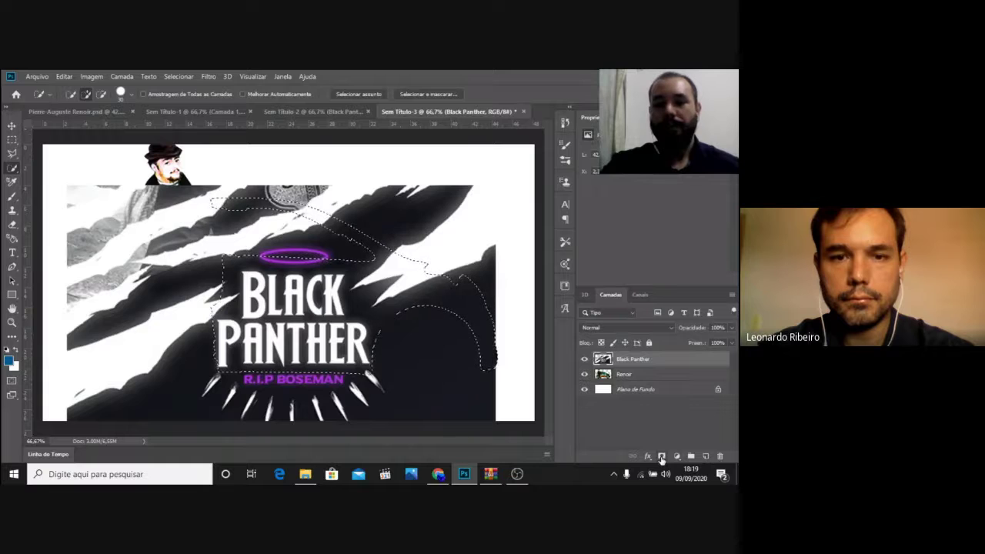
click(661, 457)
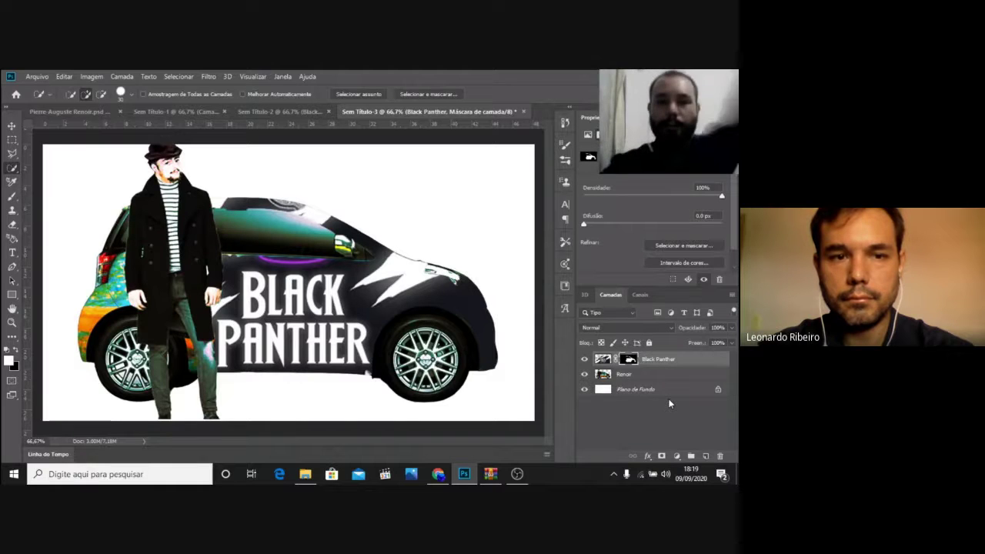
Set the Black Panther layer's blend mode to Multiply, trying a lower fill and keeping fill and opacity at 100%
click(671, 329)
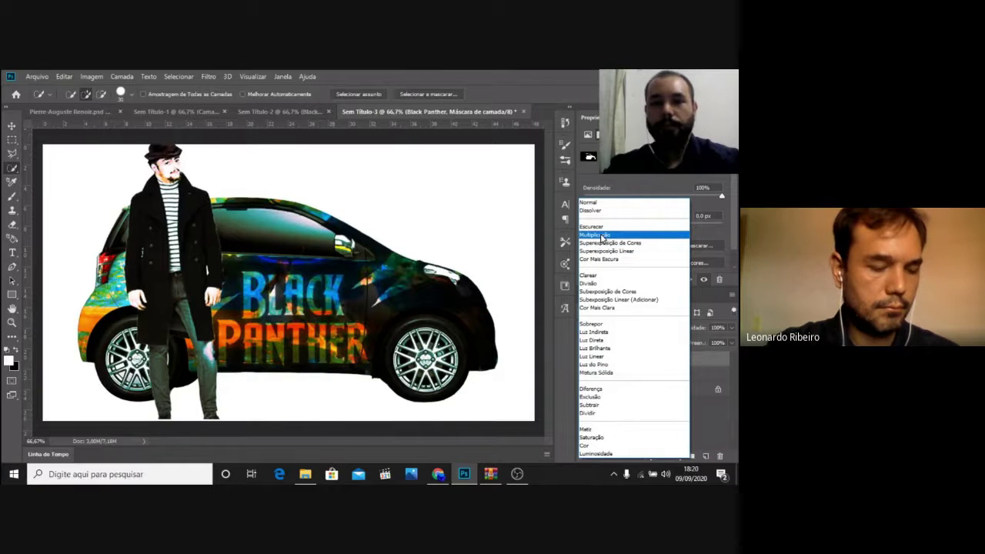
click(602, 235)
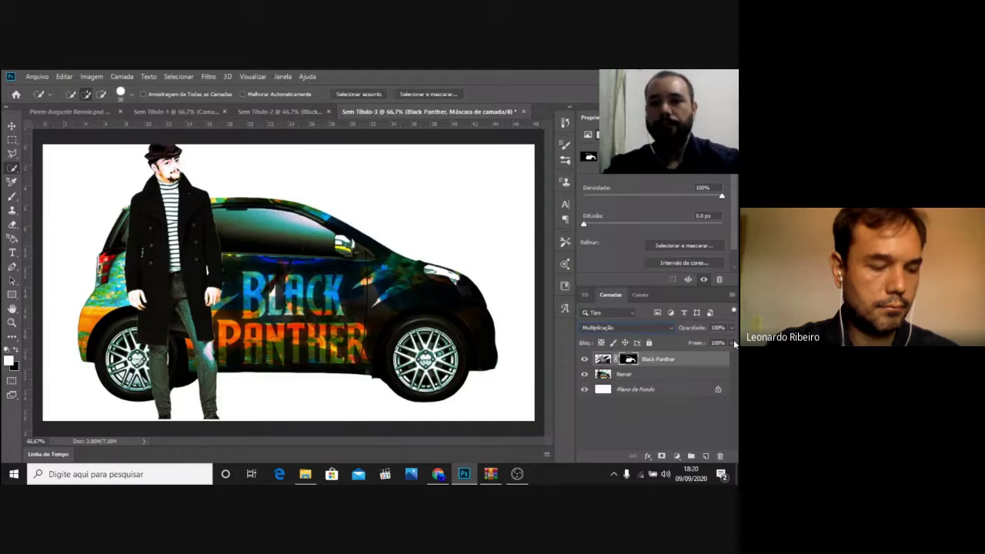
drag(731, 358, 720, 358)
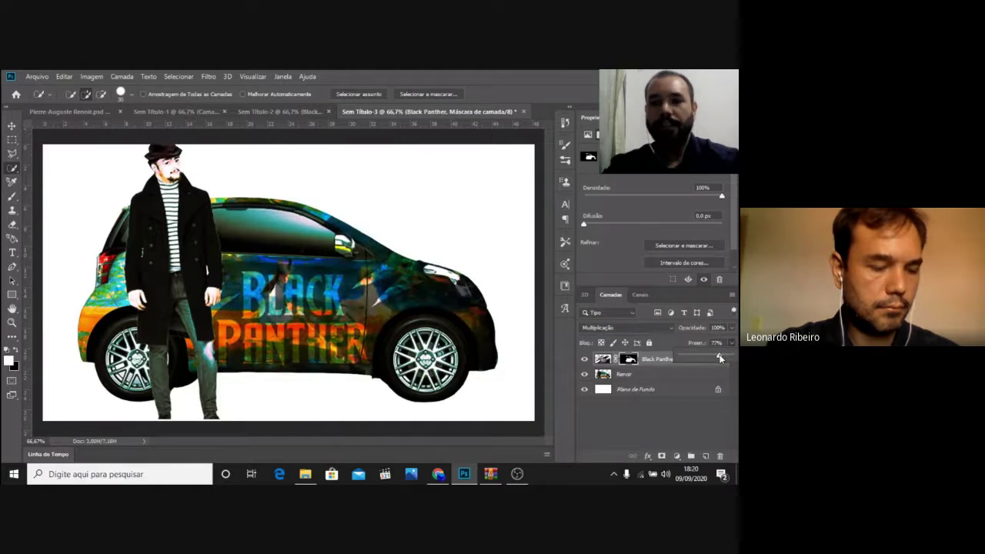
click(731, 327)
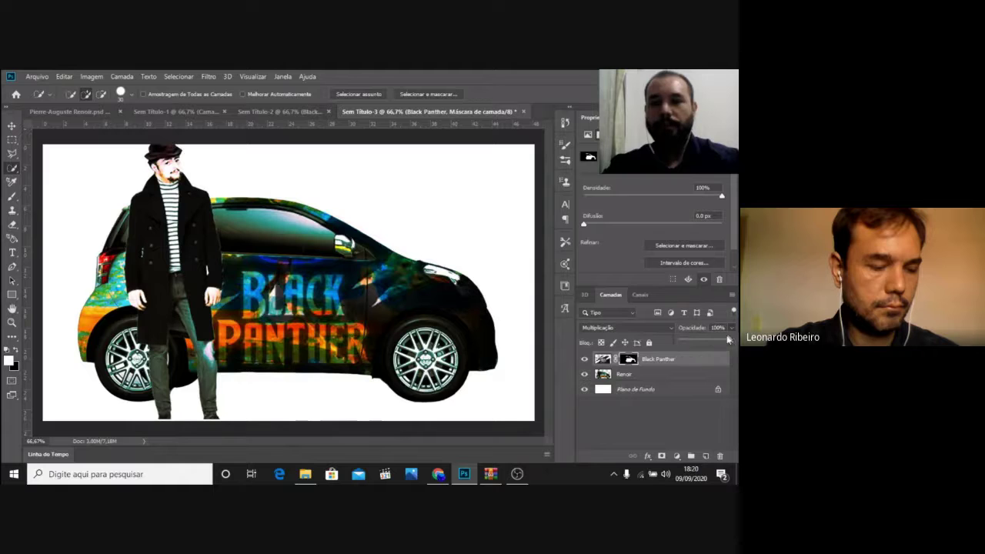
mouse_move(731, 340)
mouse_down()
mouse_move(720, 343)
mouse_move(731, 343)
mouse_up()
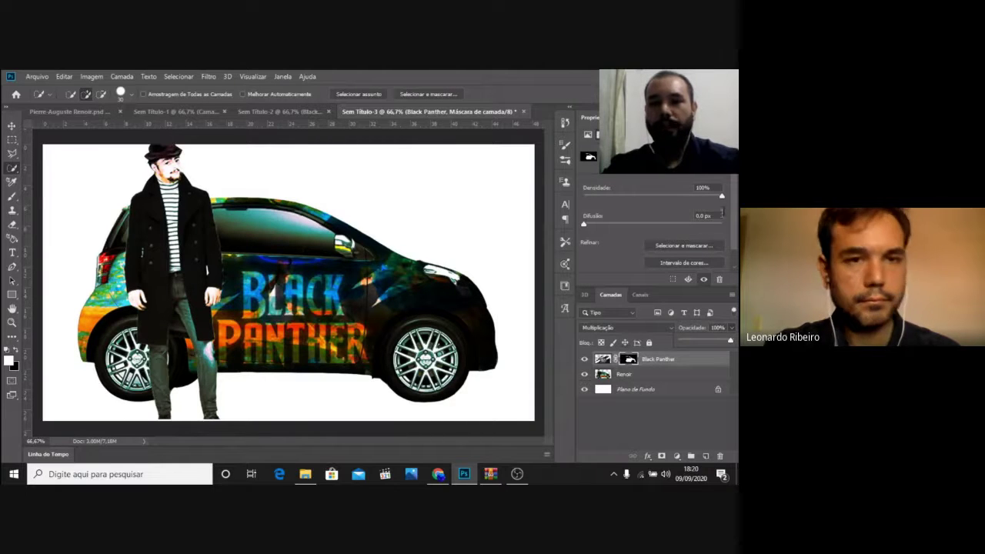
Try a reduced density of about 82% on the Black Panther layer mask and restore it to 100%
click(723, 198)
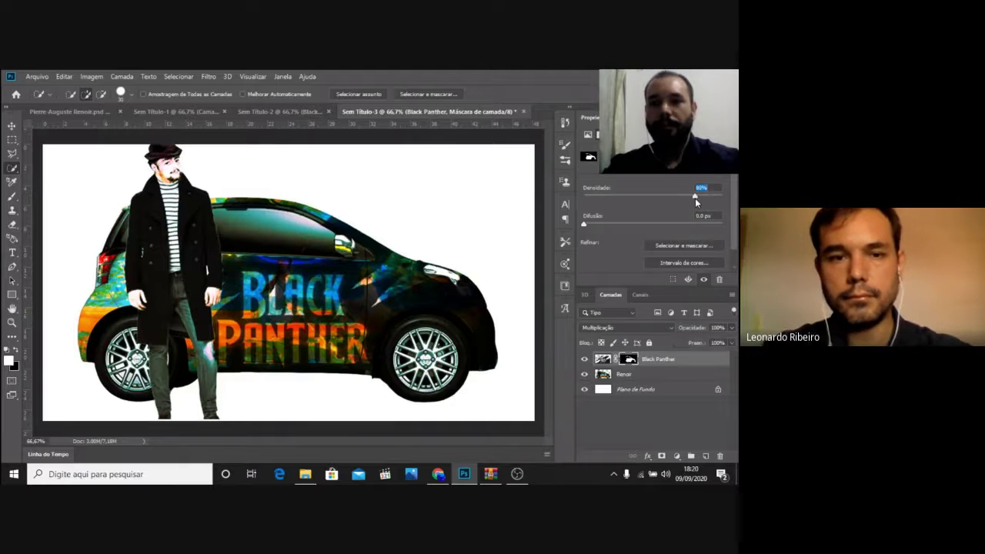
mouse_move(695, 198)
mouse_down()
mouse_move(656, 199)
mouse_move(706, 198)
mouse_move(697, 198)
mouse_up()
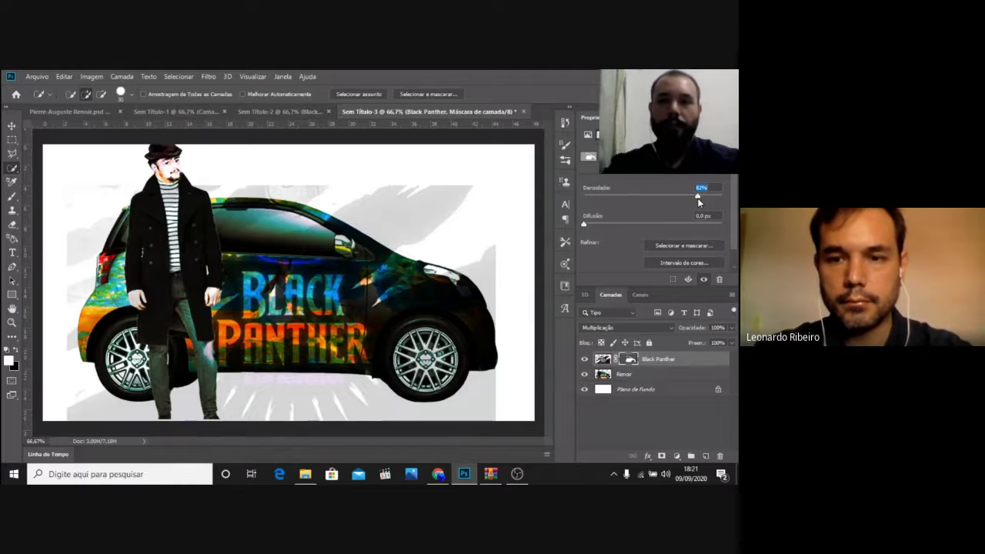
text(100)
key(Return)
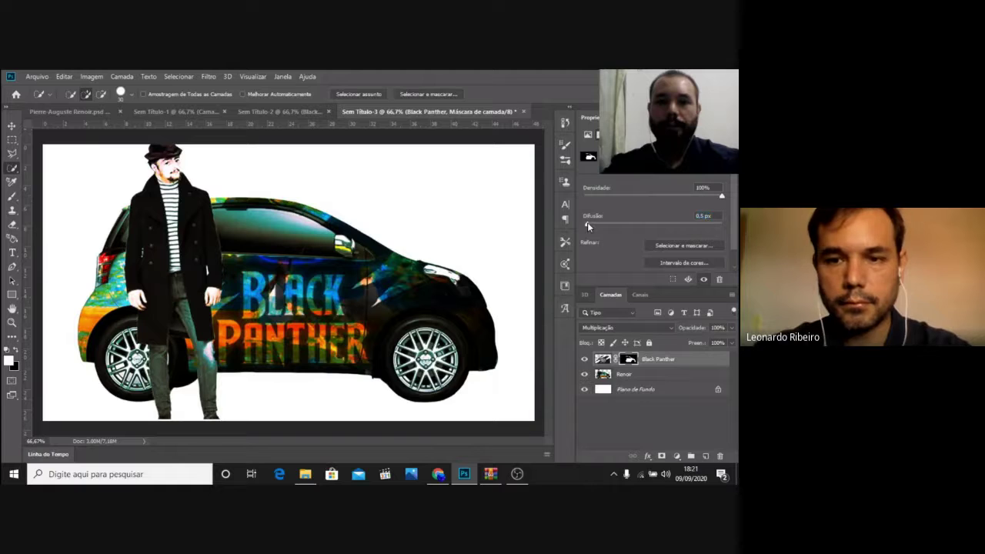
Raise the feather of the Black Panther layer mask to about 8.3 px
drag(587, 223, 609, 230)
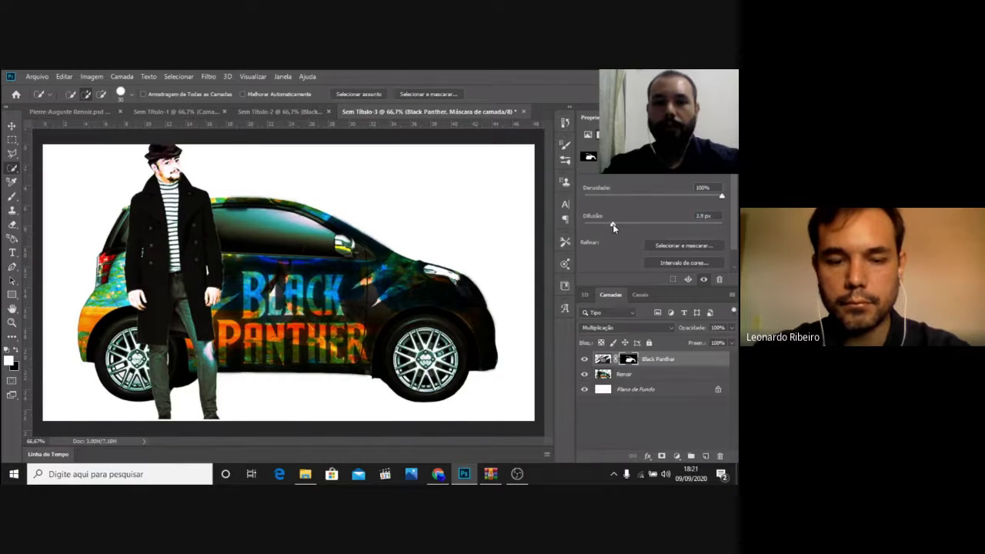
drag(613, 227, 629, 227)
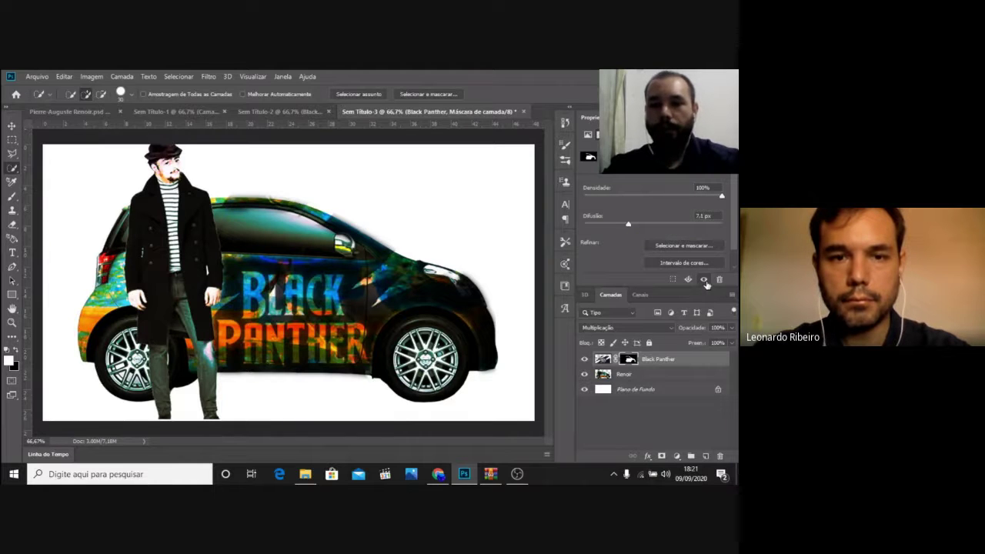
drag(627, 224, 632, 224)
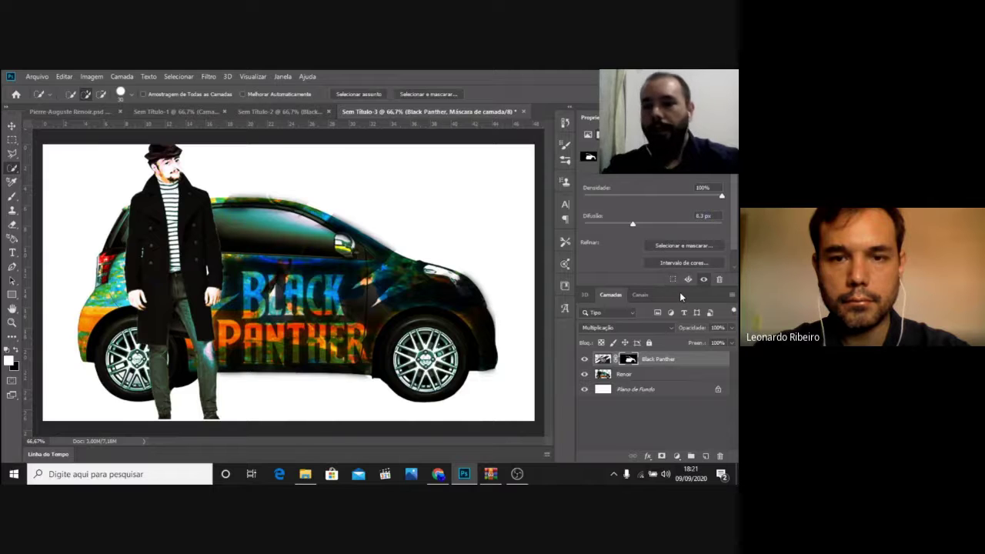
Duplicate the masked Black Panther layer within the same document, keeping the suggested copy name
right_click(689, 367)
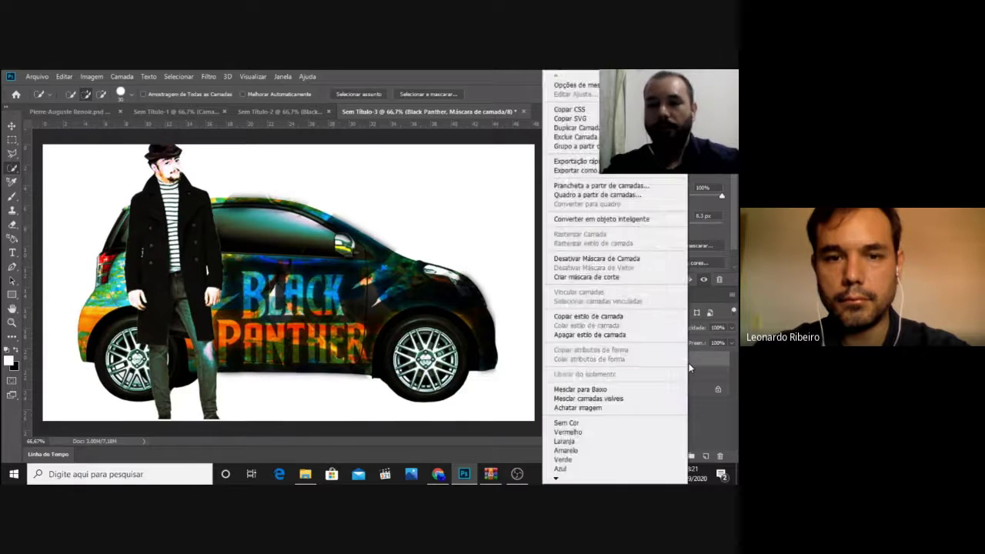
click(575, 127)
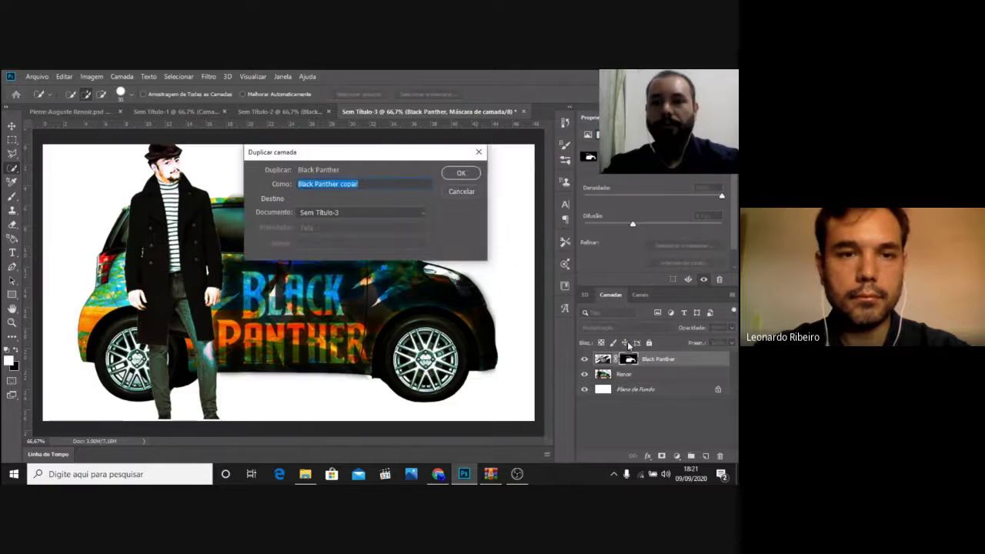
key(Return)
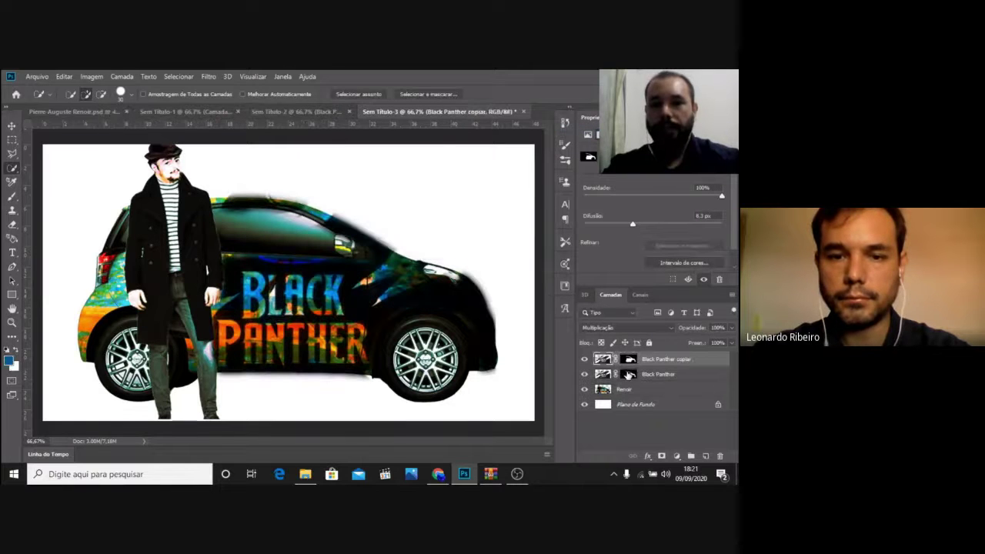
Set the opacity of the duplicated Black Panther layer to 57%
click(659, 376)
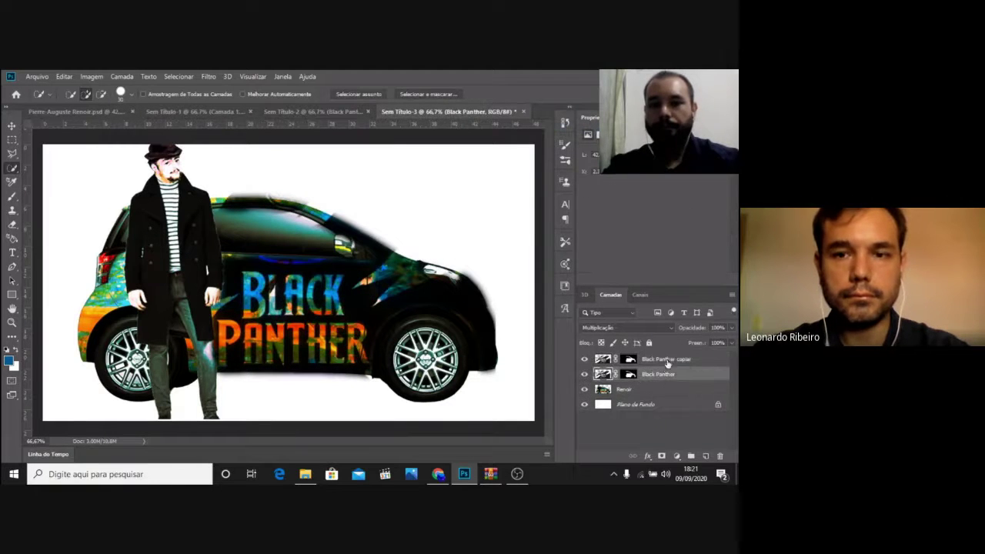
click(671, 361)
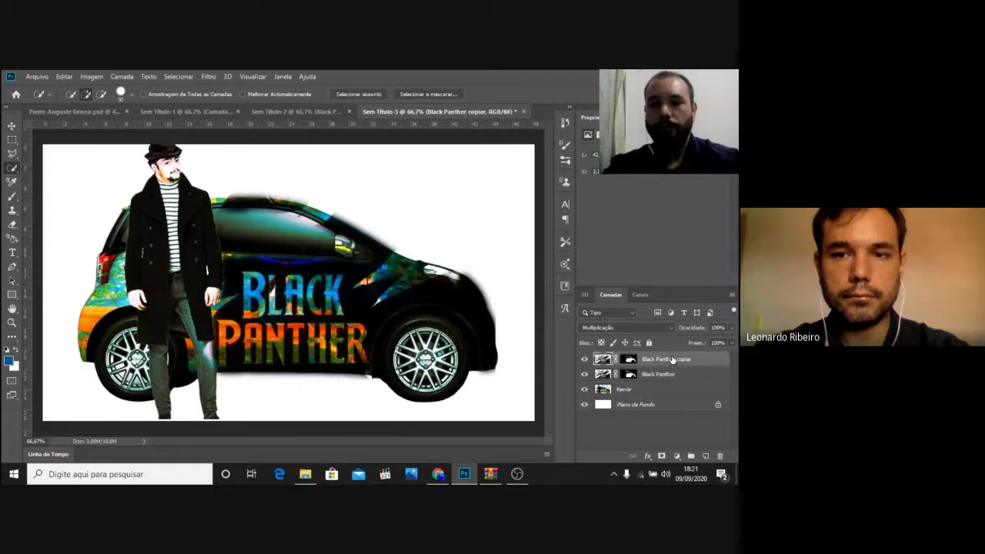
click(732, 342)
click(730, 330)
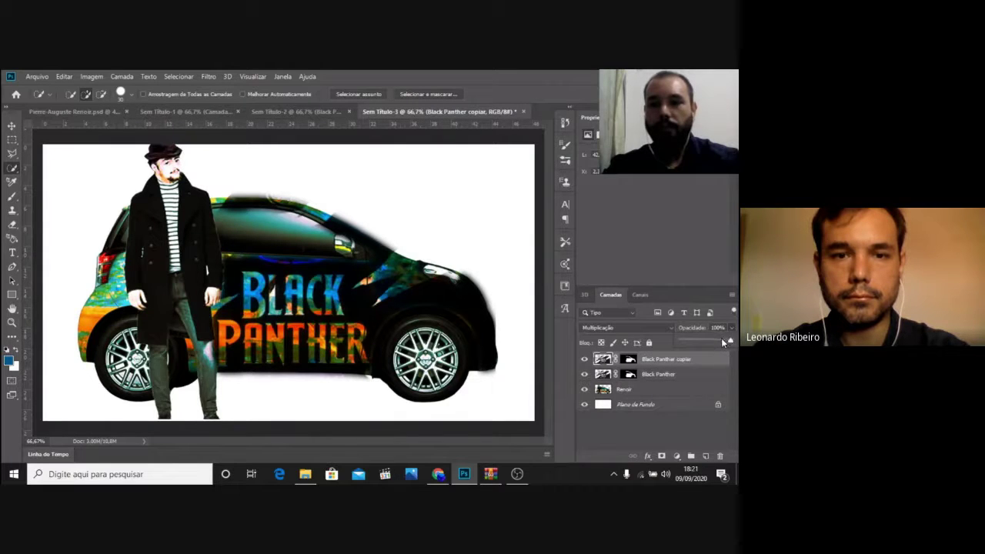
click(708, 342)
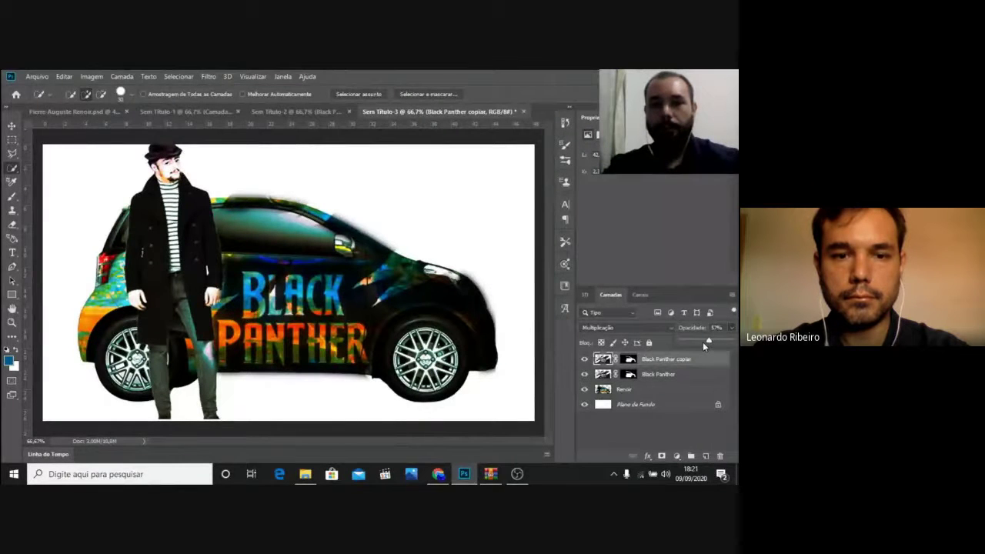
Set the opacity of the original Black Panther layer to about 90%
click(689, 376)
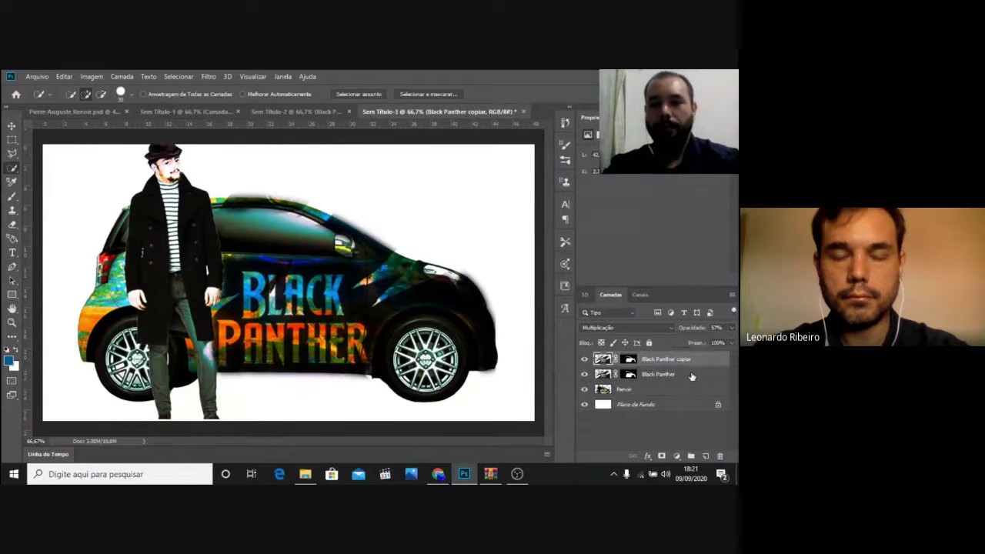
click(731, 330)
click(713, 341)
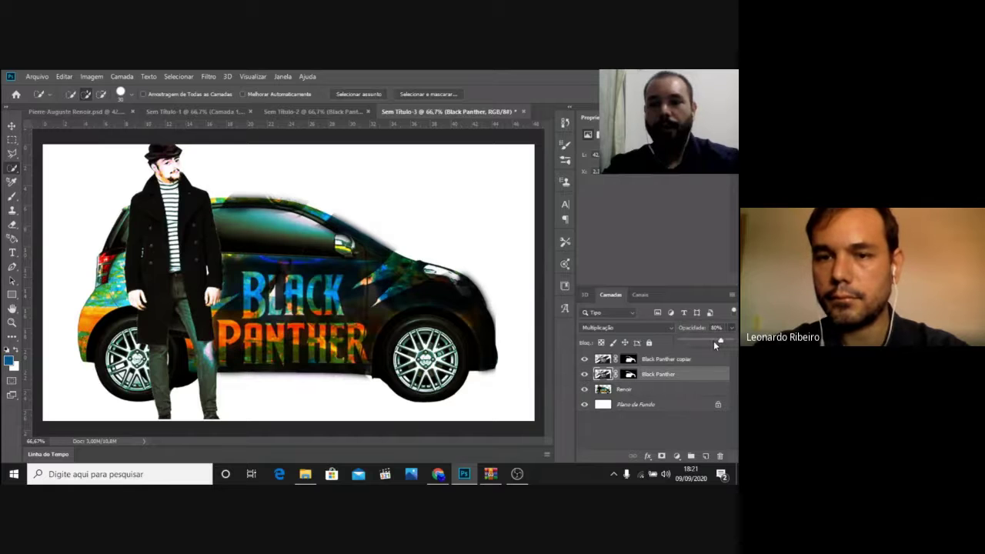
drag(716, 340, 724, 340)
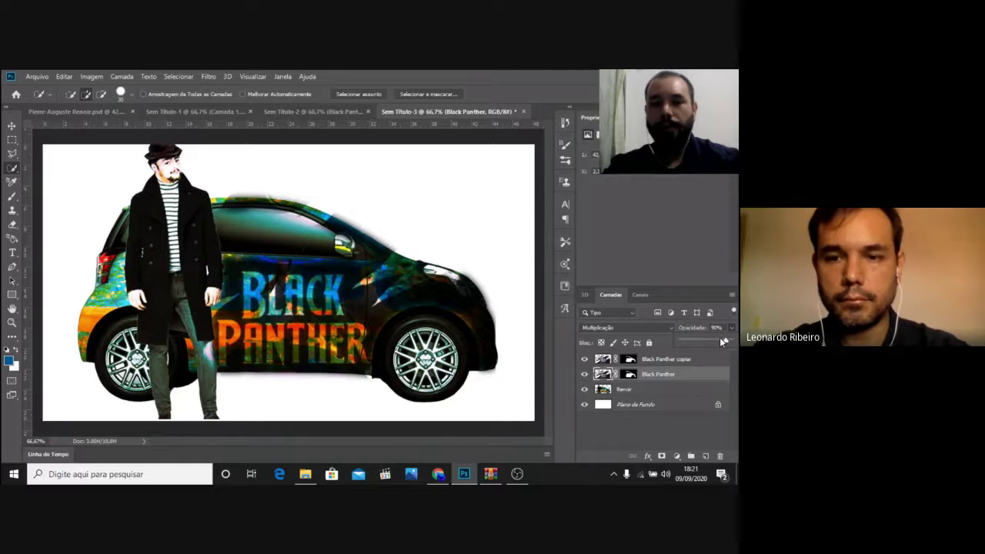
Try shifting the duplicated Black Panther layer slightly with the Move tool to offset it from the original
click(648, 363)
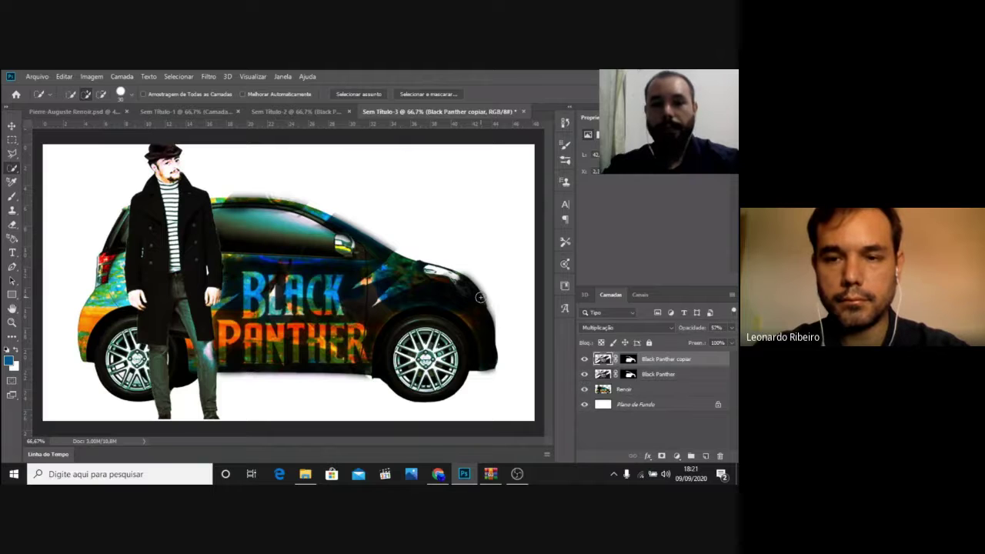
key(v)
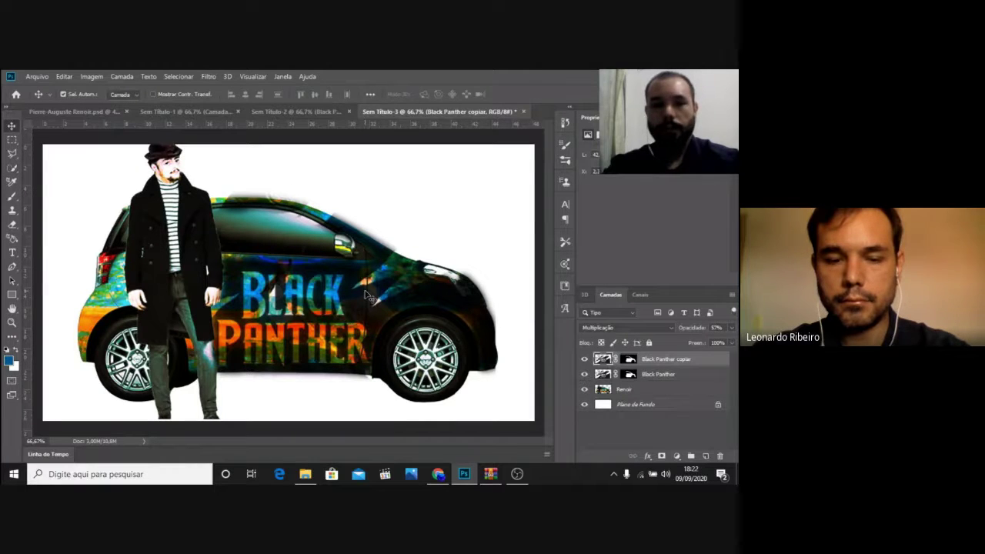
mouse_move(365, 295)
mouse_down()
mouse_move(390, 241)
mouse_move(446, 199)
mouse_move(377, 266)
mouse_move(371, 292)
mouse_up()
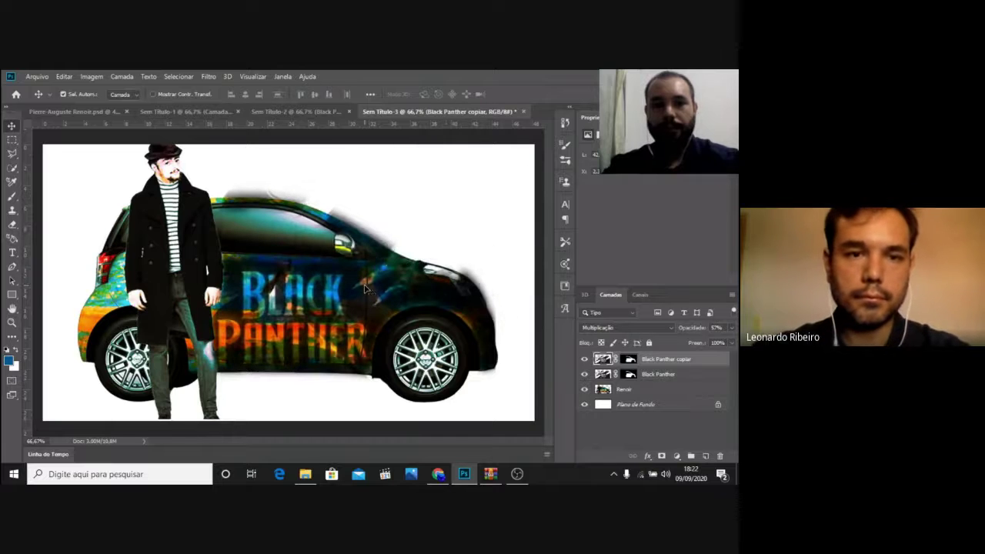
Toggle the visibility of the Renoir layer and the two Black Panther layers to examine what each contributes
click(584, 390)
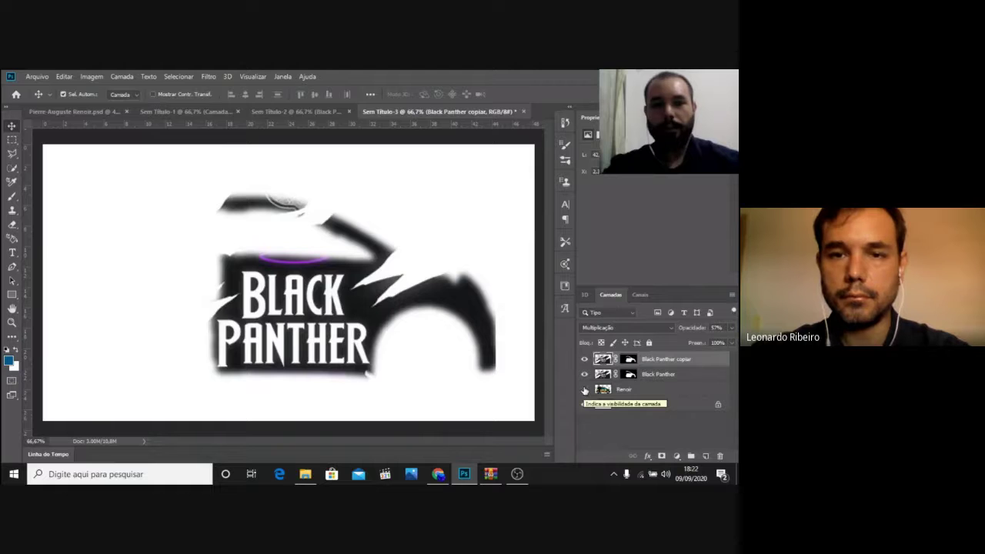
click(583, 359)
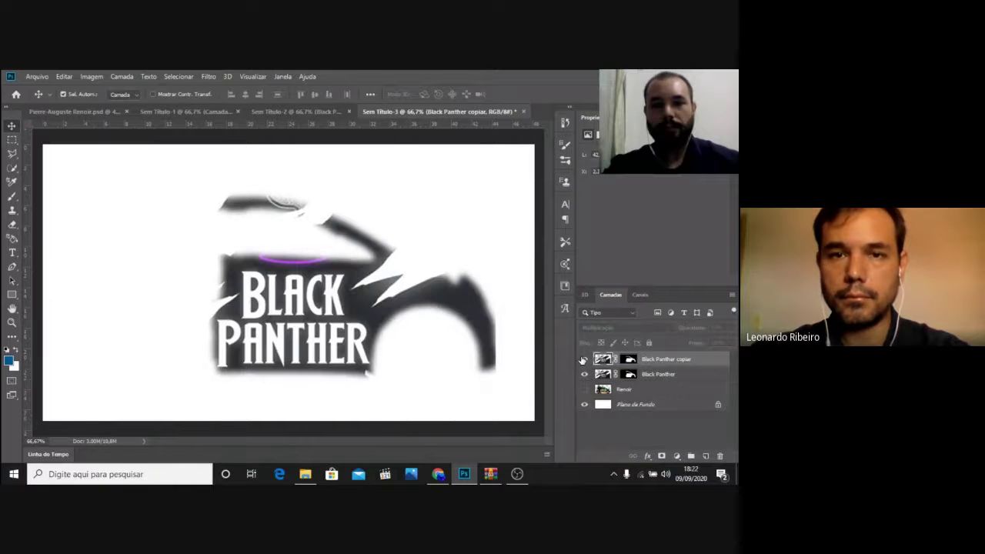
click(584, 360)
click(584, 374)
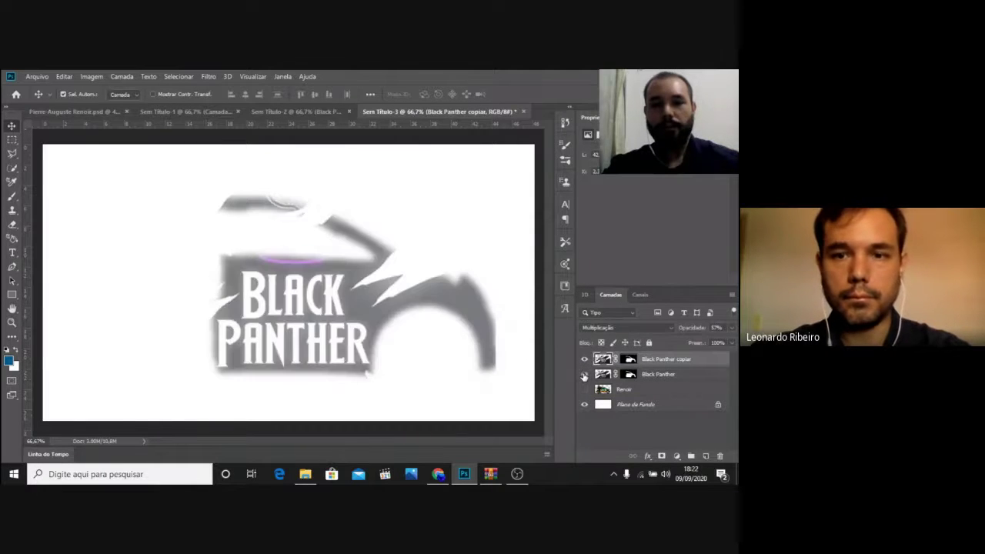
click(584, 374)
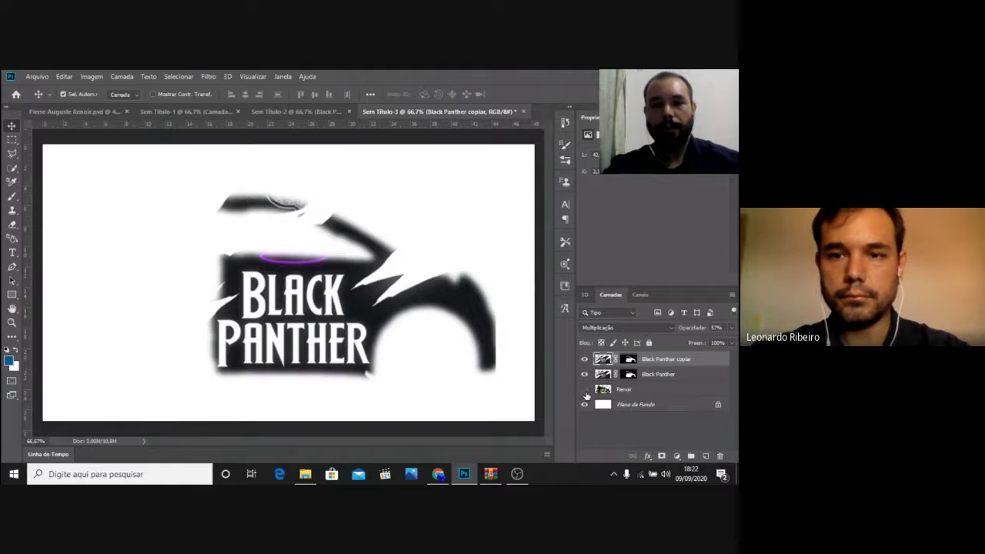
click(585, 391)
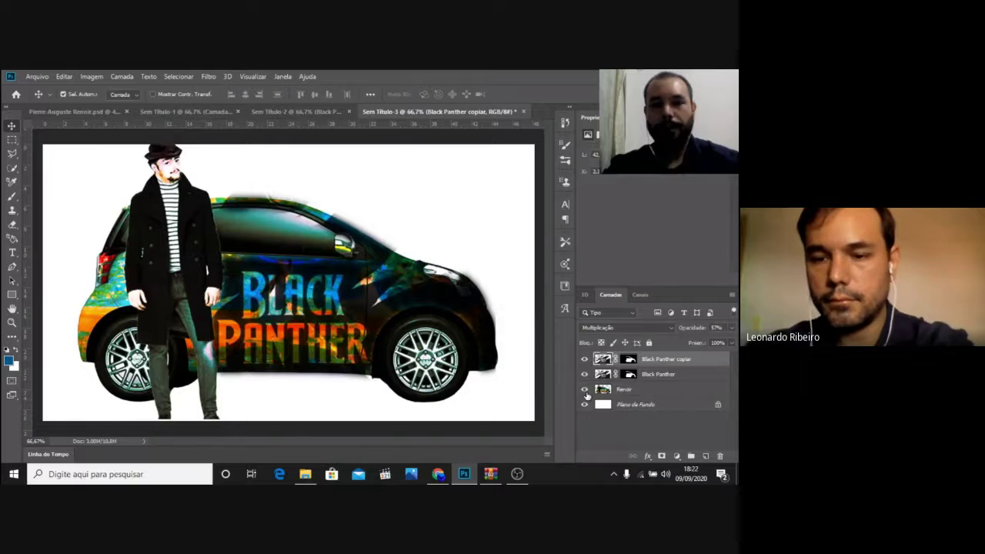
Duplicate the Renoir layer within Sem Título-3, keeping the suggested copy name
click(628, 390)
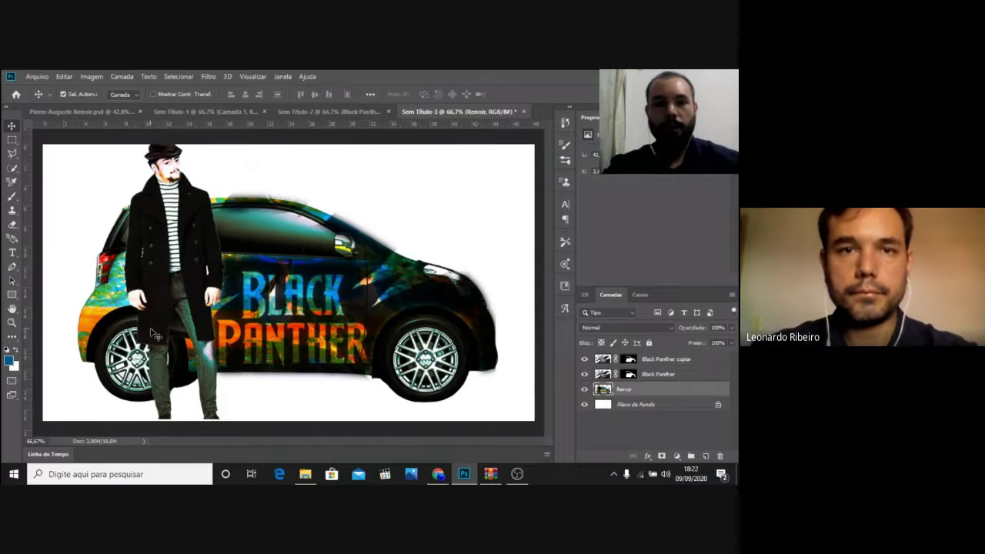
mouse_move(159, 257)
mouse_down()
mouse_move(174, 255)
mouse_move(161, 258)
mouse_up()
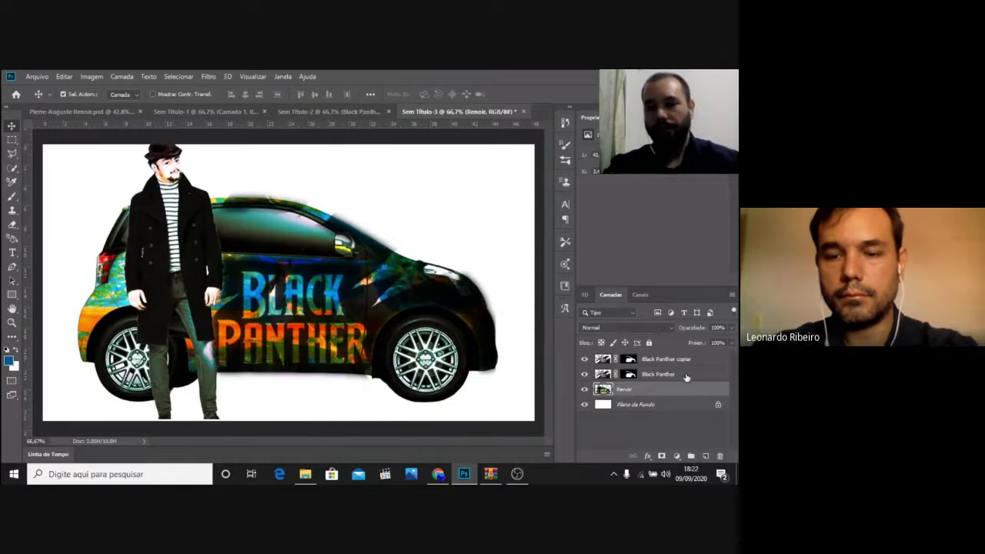
right_click(650, 391)
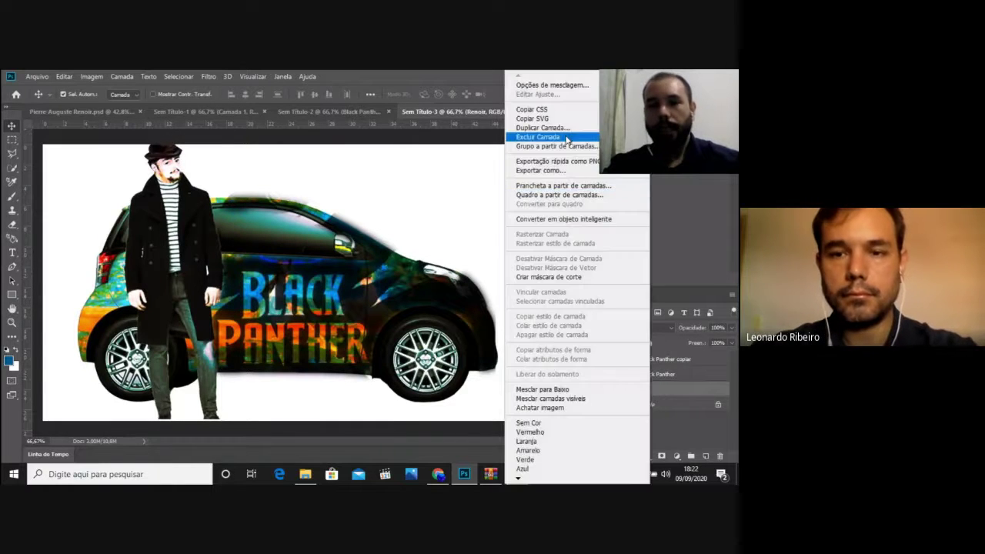
click(570, 130)
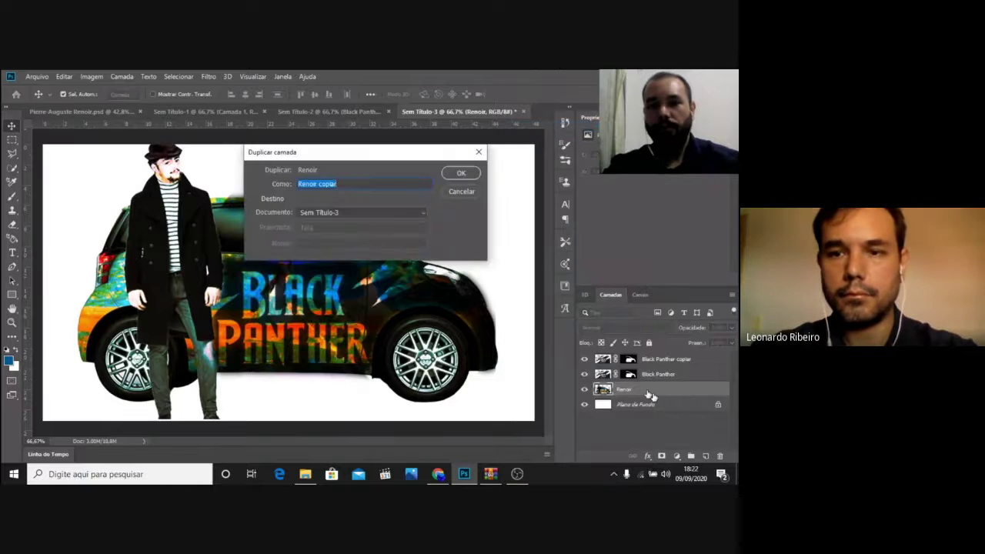
key(Return)
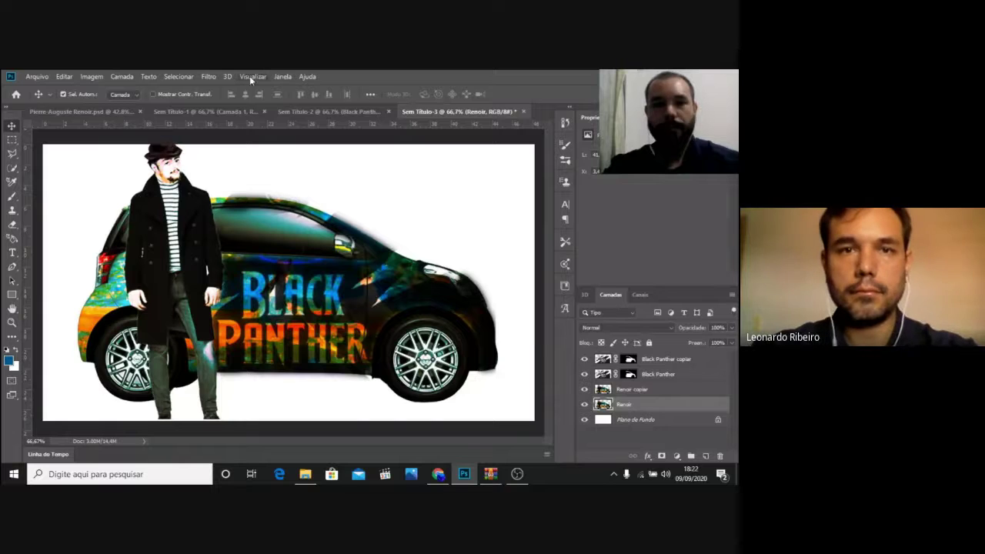
Apply a Gaussian Blur with a radius of 20.8 pixels to the lower Renoir layer
click(208, 76)
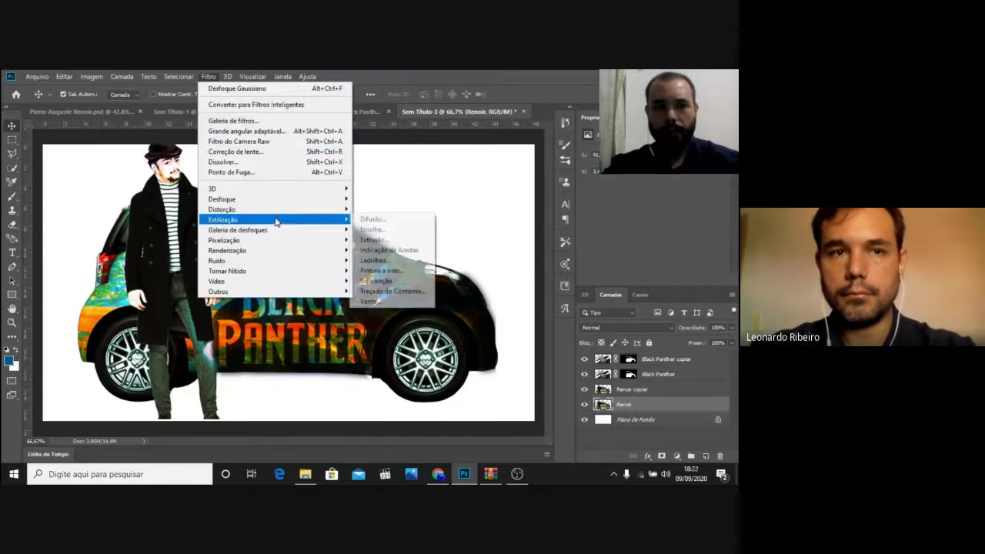
mouse_move(292, 202)
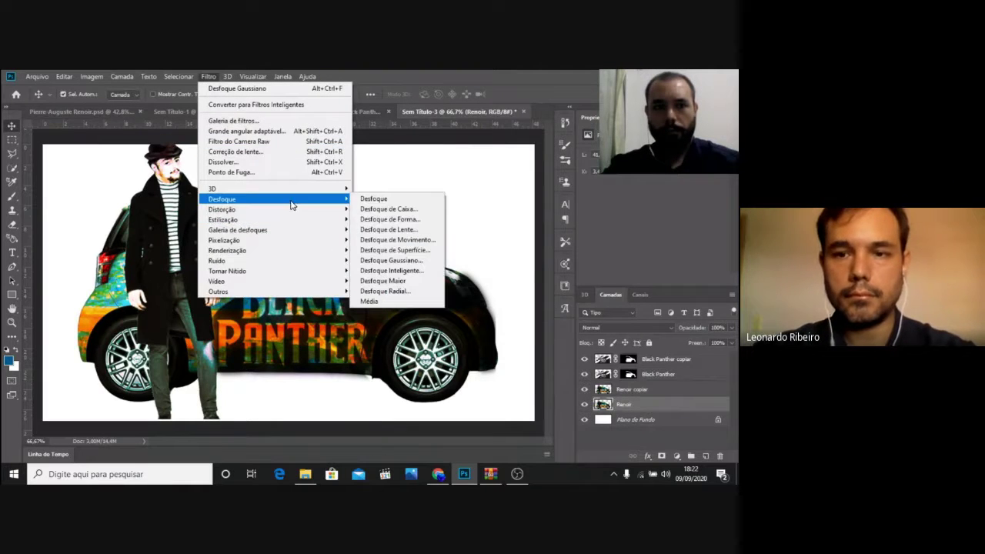
click(391, 260)
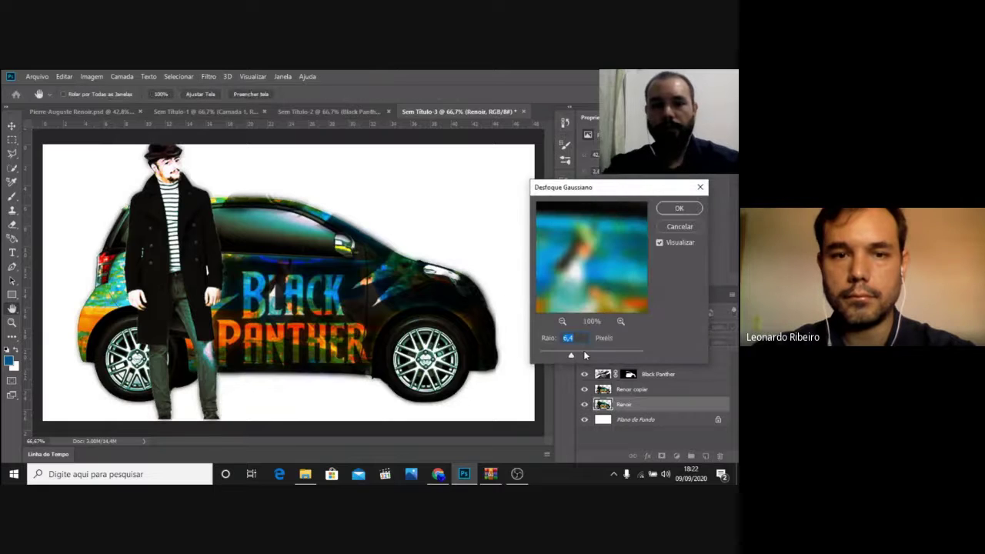
drag(585, 354, 595, 351)
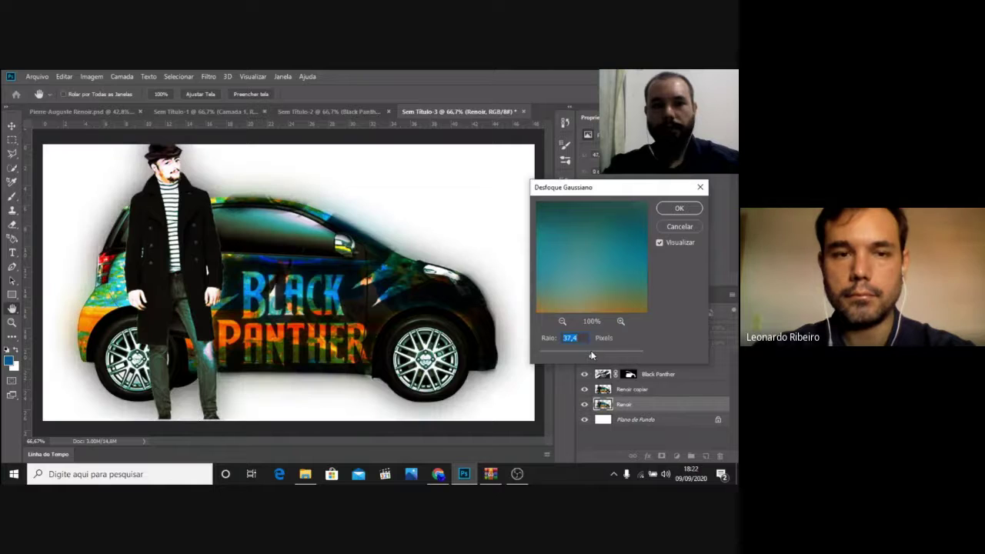
click(679, 208)
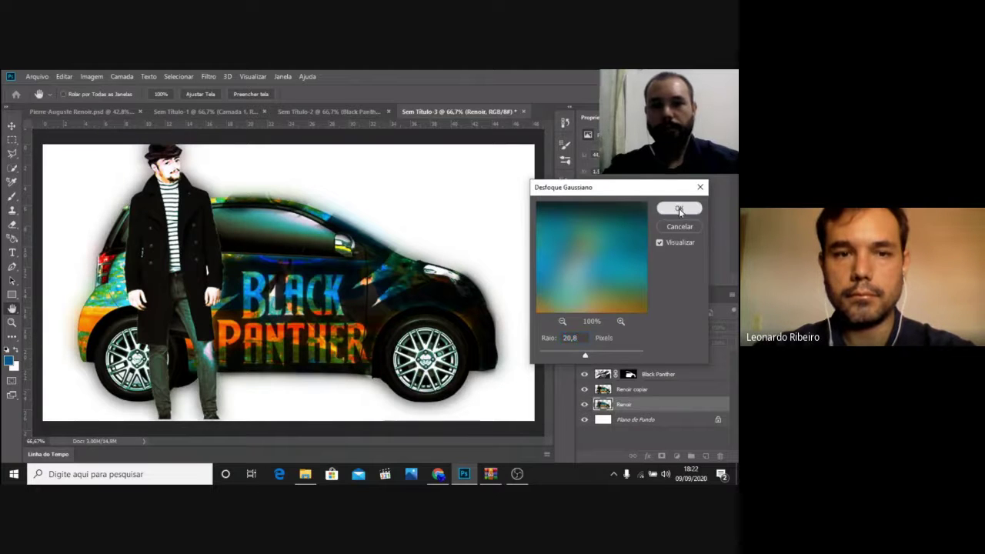
Reduce the opacity of the blurred Renoir layer to 62% to soften its glow, and deselect the layers
click(621, 394)
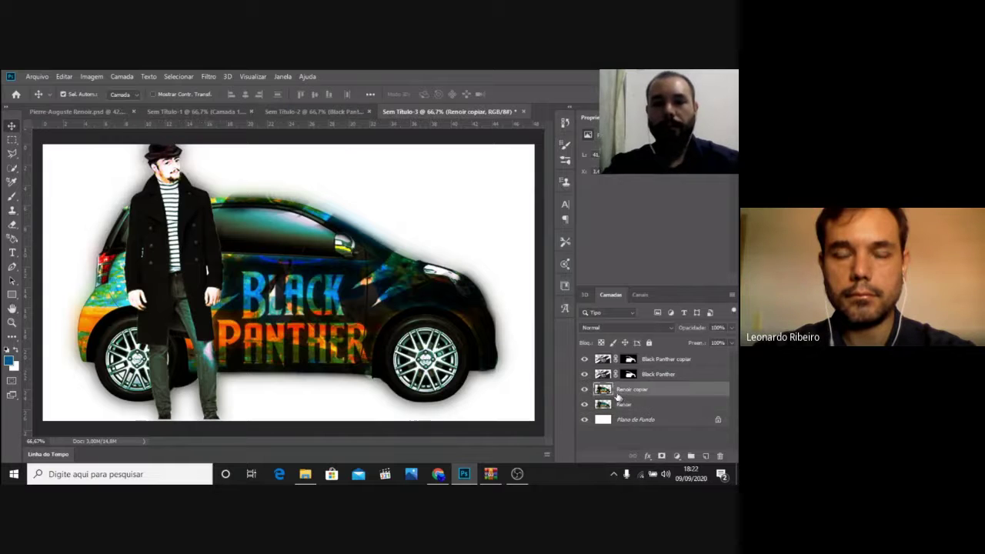
click(624, 405)
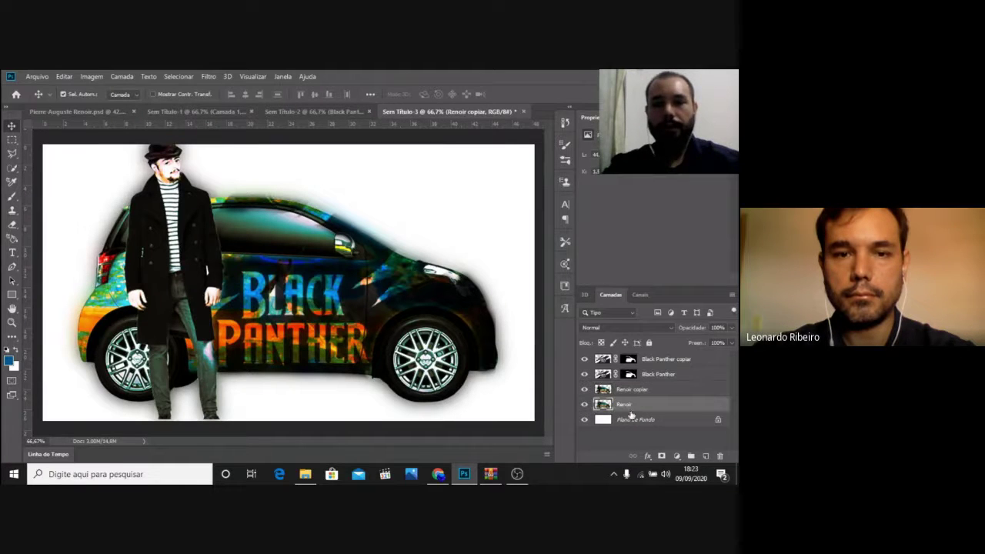
mouse_move(724, 357)
mouse_down()
mouse_move(708, 357)
mouse_move(714, 339)
mouse_up()
click(731, 327)
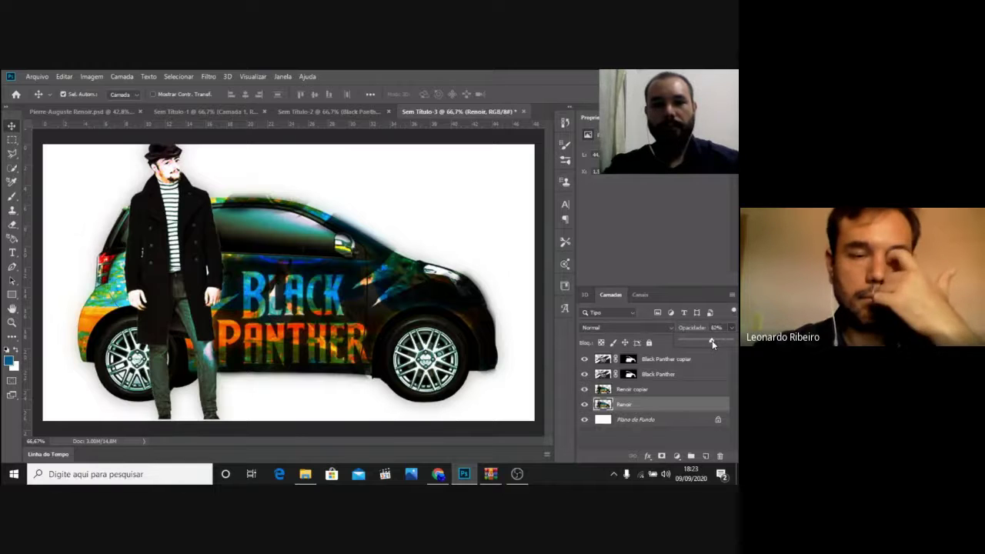
drag(713, 341, 708, 341)
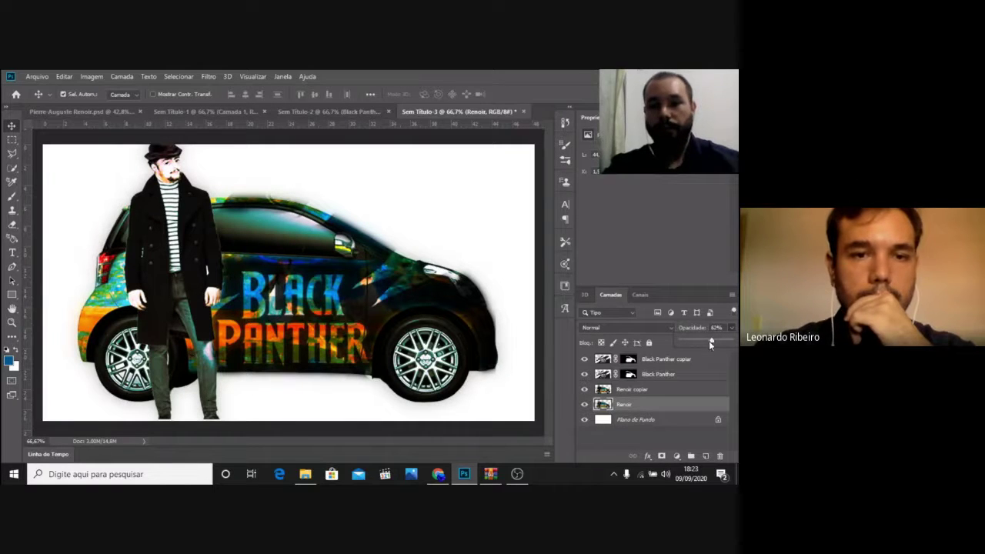
click(674, 454)
click(674, 439)
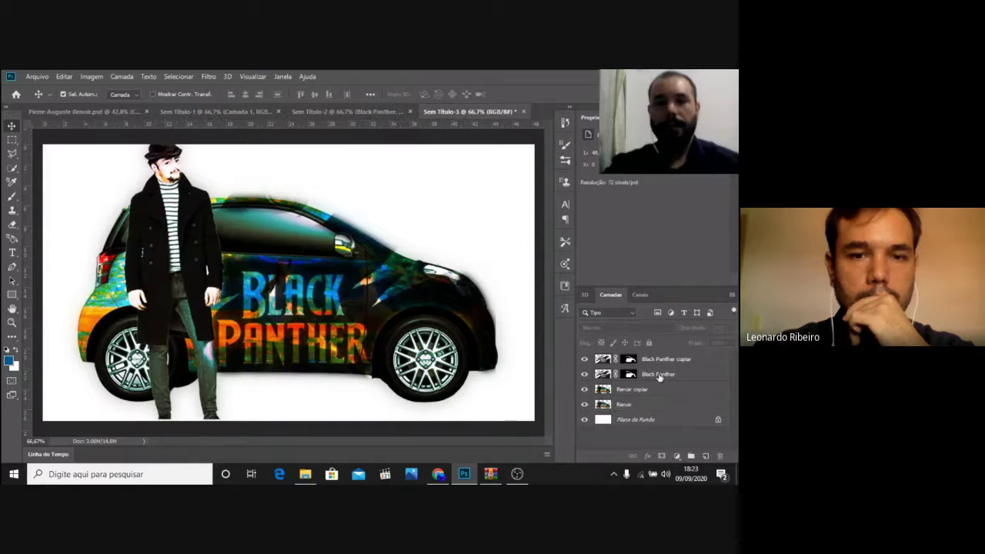
Bring the poster collage layer Camada 1 from the Sem Título-2 document into Sem Título-3
click(672, 360)
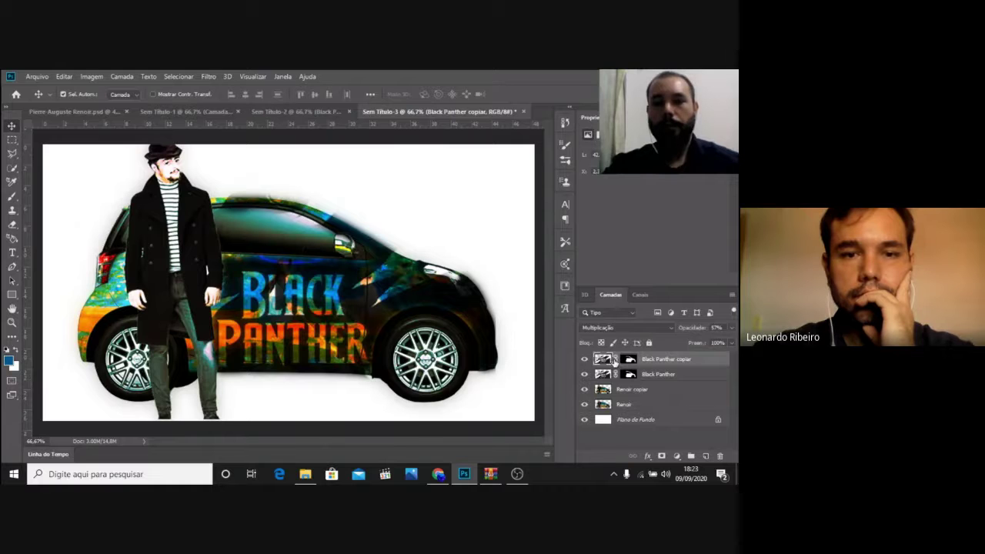
click(316, 112)
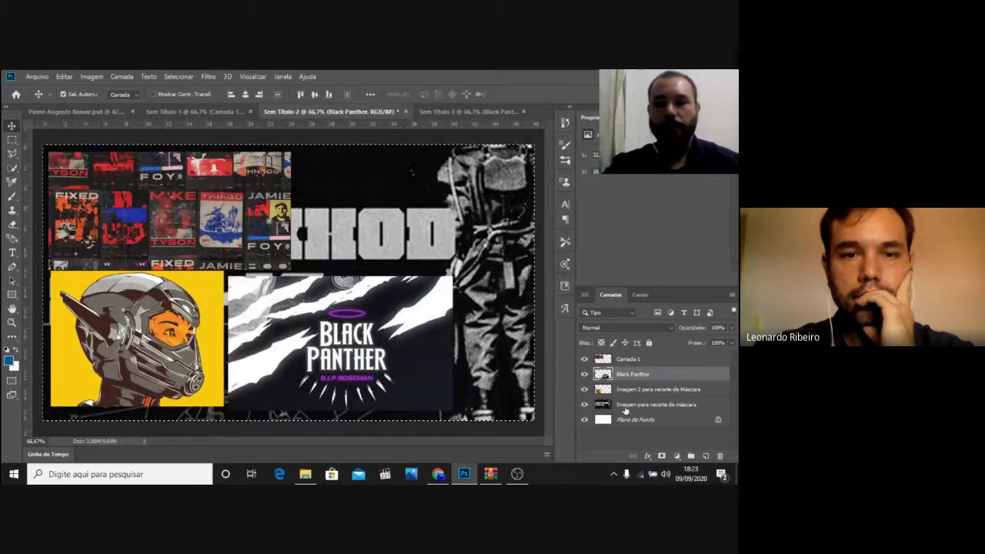
click(625, 408)
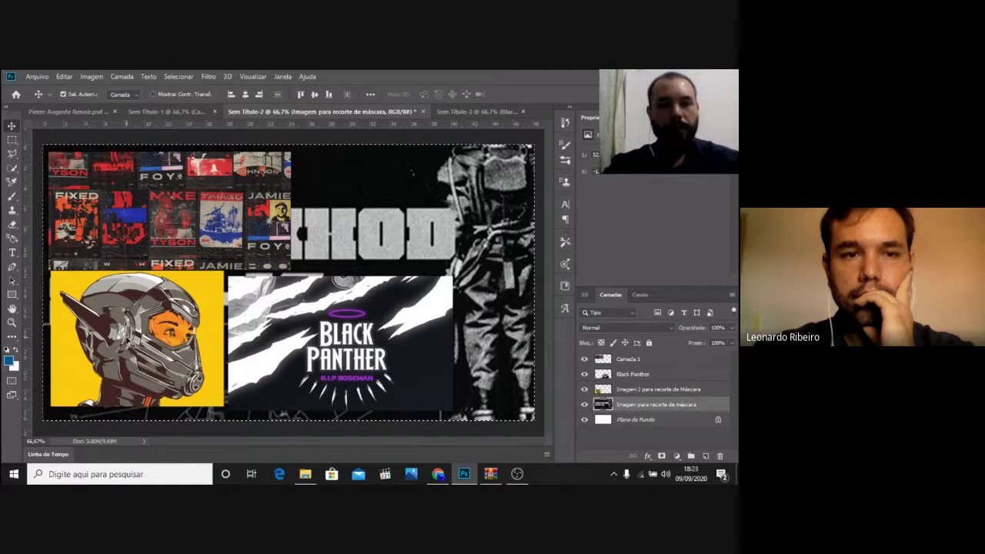
click(634, 360)
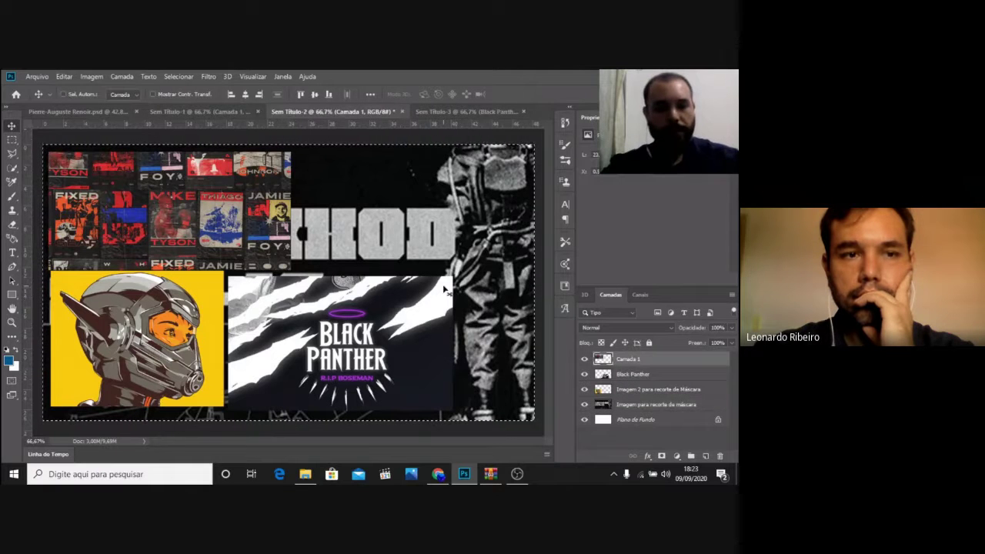
click(466, 111)
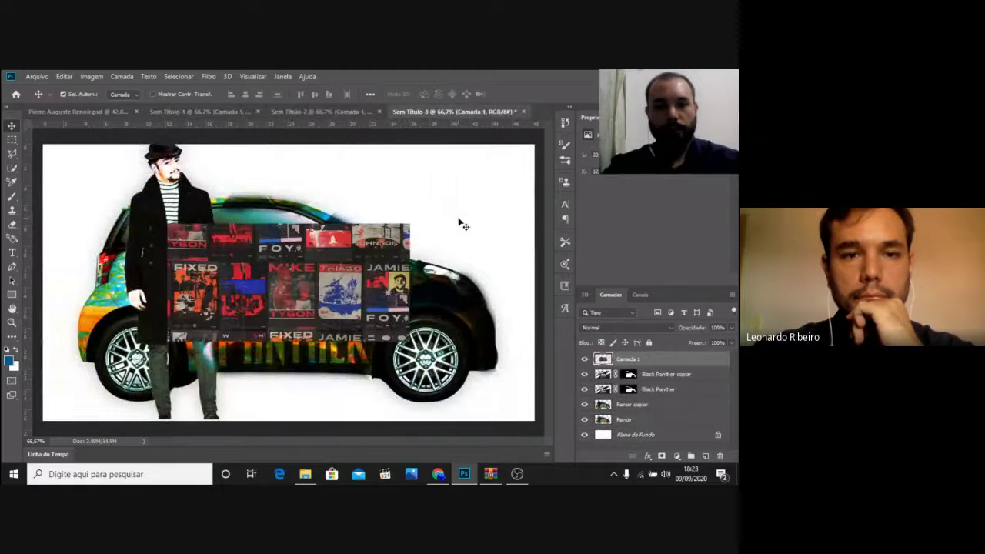
Scale the poster collage to about 277% to cover the canvas and place its layer beneath both Renoir layers
key(ctrl+t)
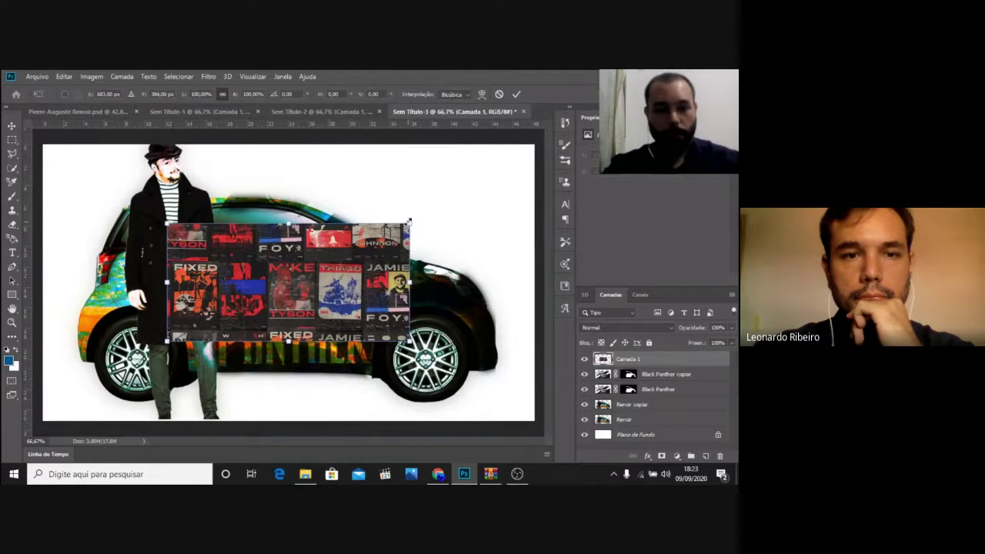
drag(410, 225, 625, 124)
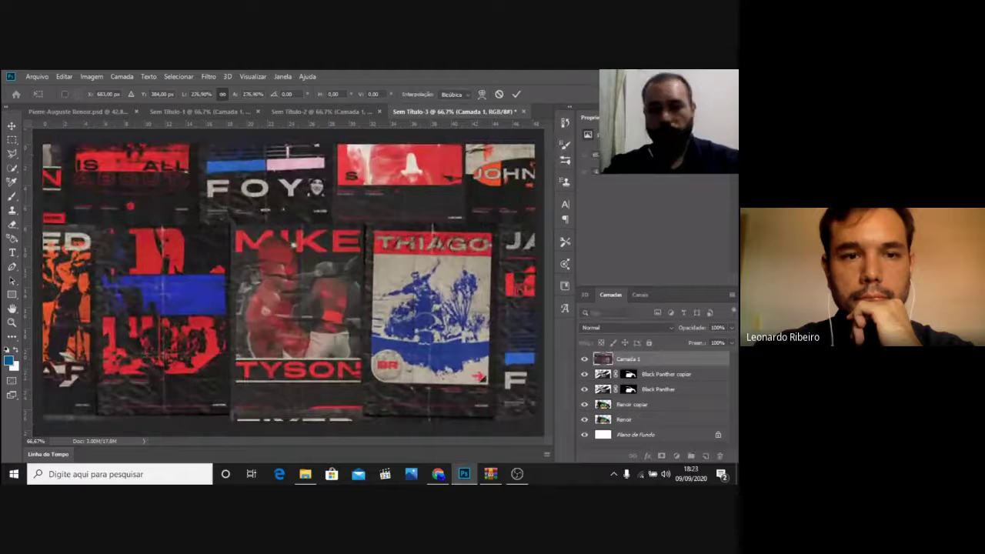
key(Return)
drag(643, 355, 648, 424)
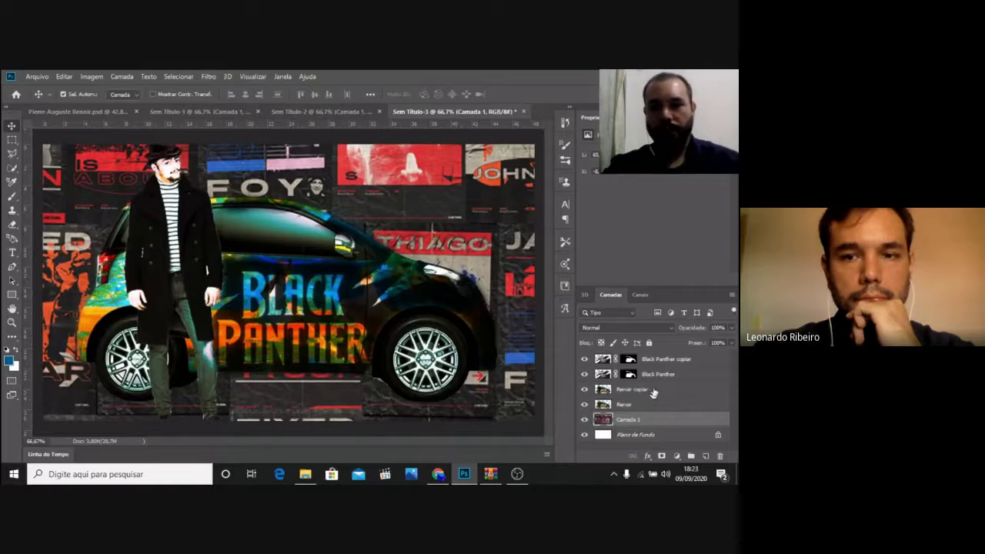
Shift the poster collage slightly downward behind the car
click(662, 359)
shift+click(657, 374)
shift+click(639, 390)
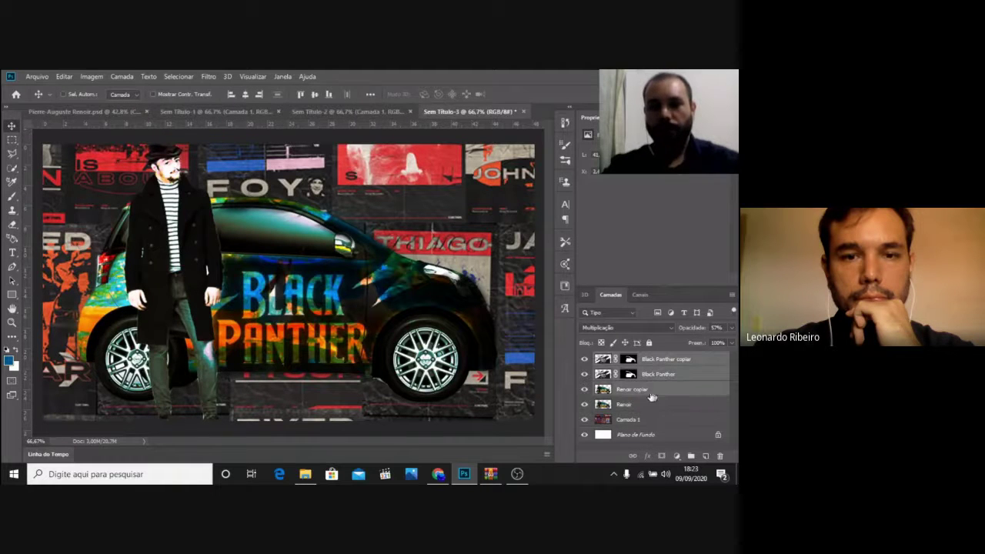
drag(453, 198, 453, 209)
Select the poster, Renoir and Black Panther layers together and move them slightly downward on the canvas
click(639, 404)
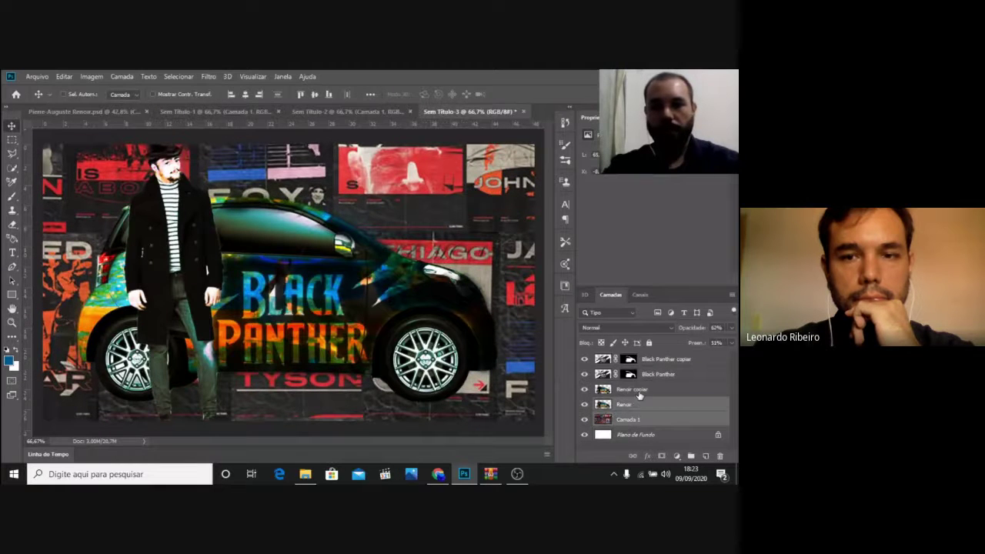
shift+click(639, 389)
shift+click(652, 376)
shift+click(658, 361)
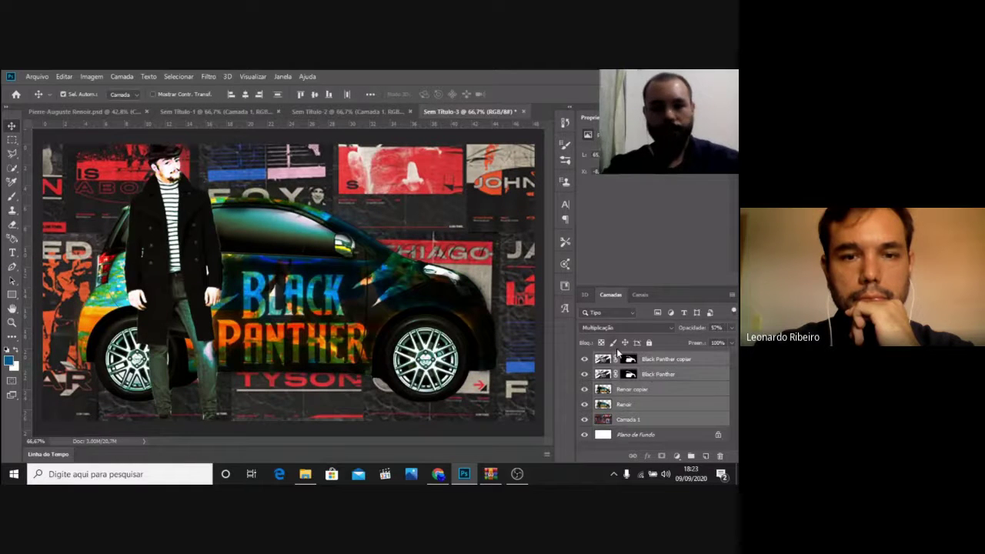
key(ctrl+t)
drag(445, 197, 448, 210)
key(Return)
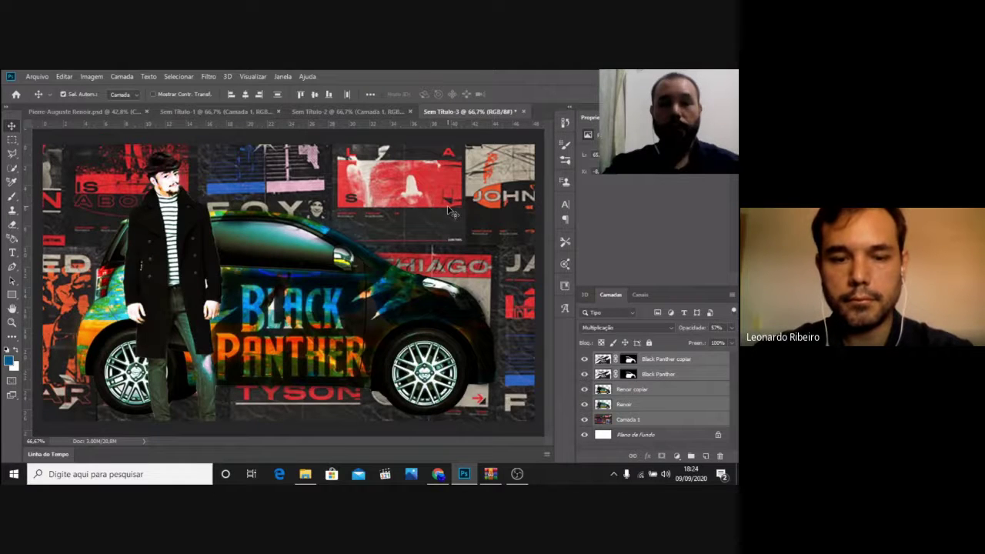
Keep the poster layer Camada 1 in Normal blend mode and add a new empty layer directly above it
click(653, 425)
click(671, 329)
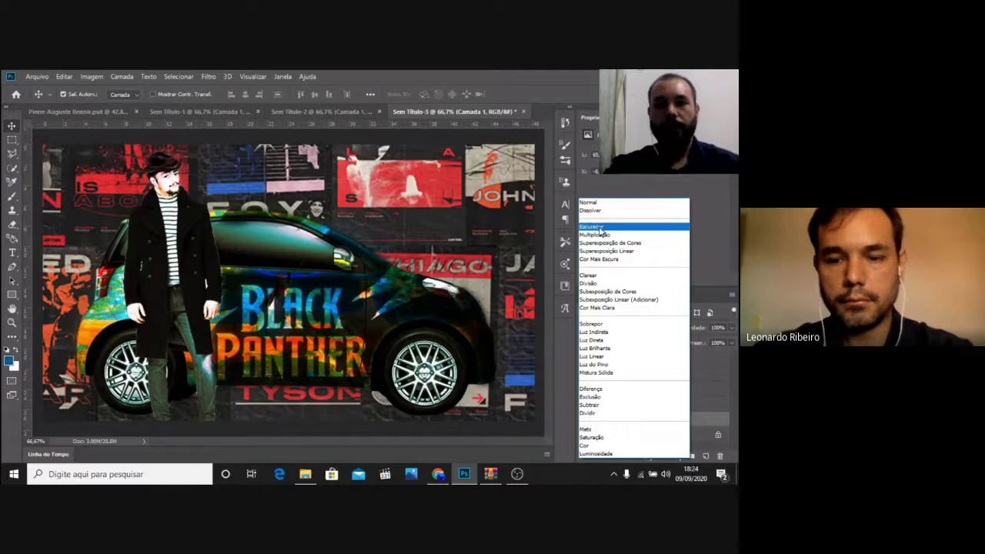
click(592, 202)
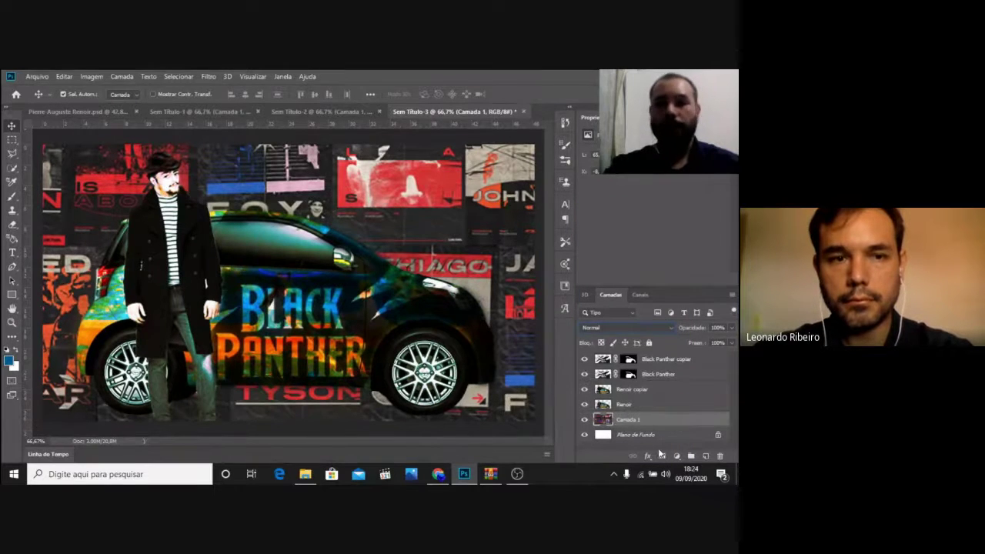
click(706, 457)
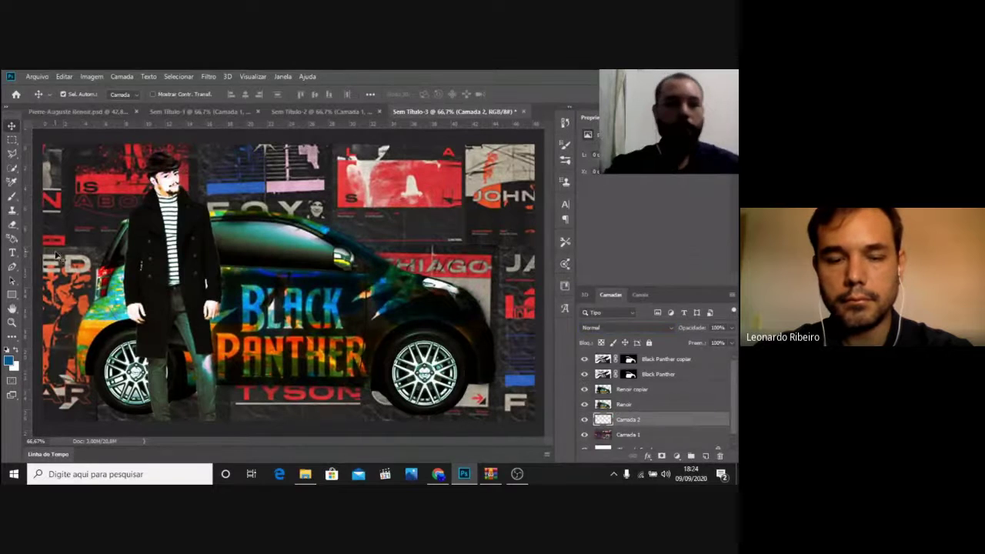
Set up a soft round brush with 0% hardness and a size of 1642 px for painting on Camada 2
click(12, 195)
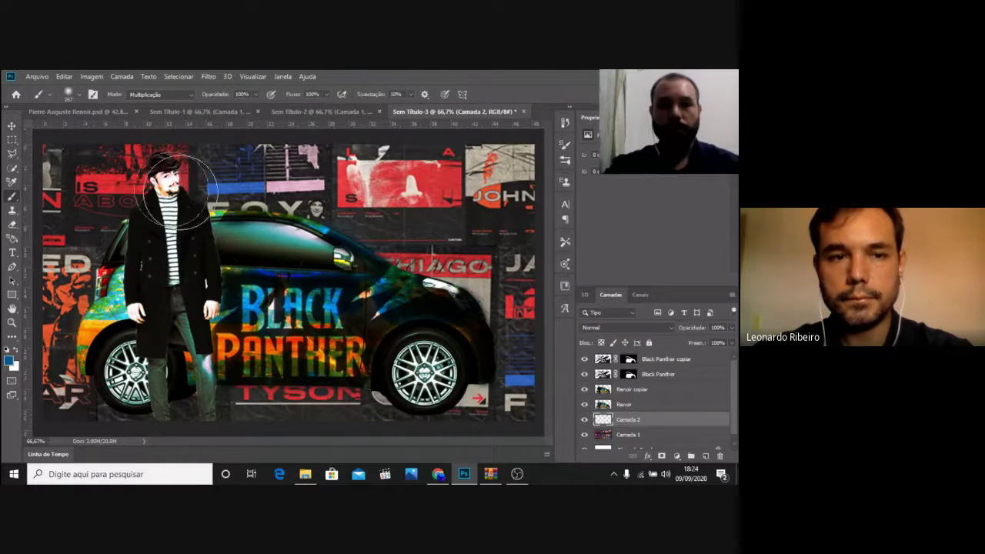
click(80, 94)
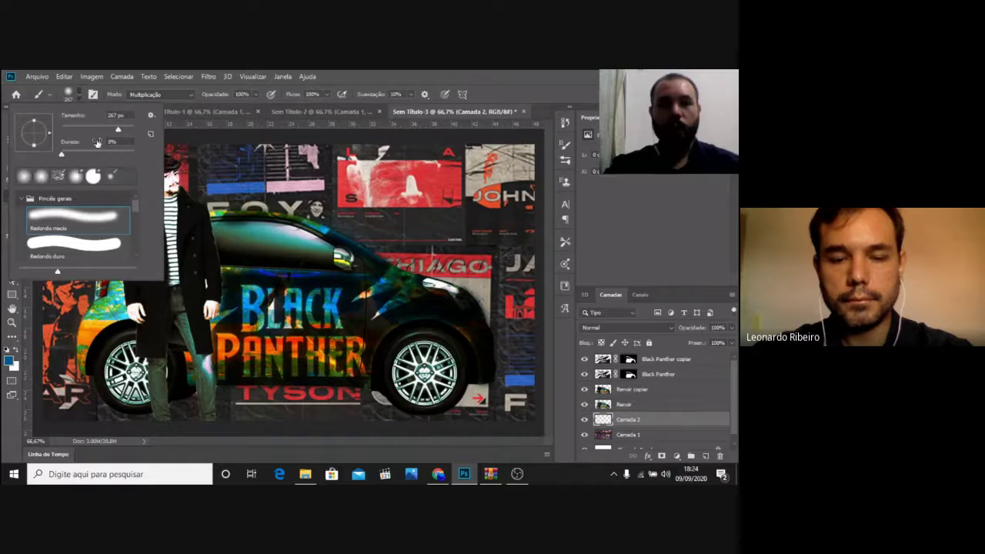
drag(119, 129, 124, 129)
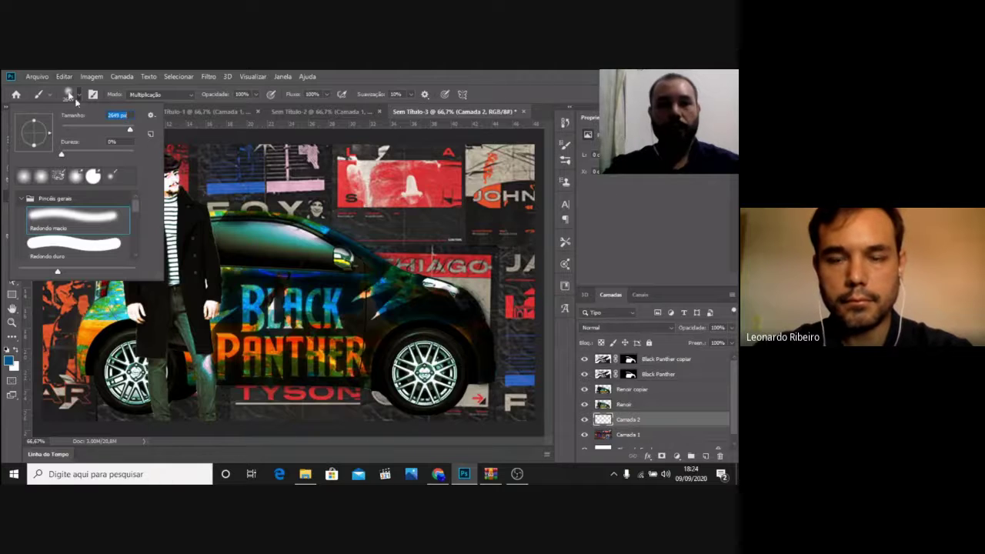
drag(126, 133, 127, 131)
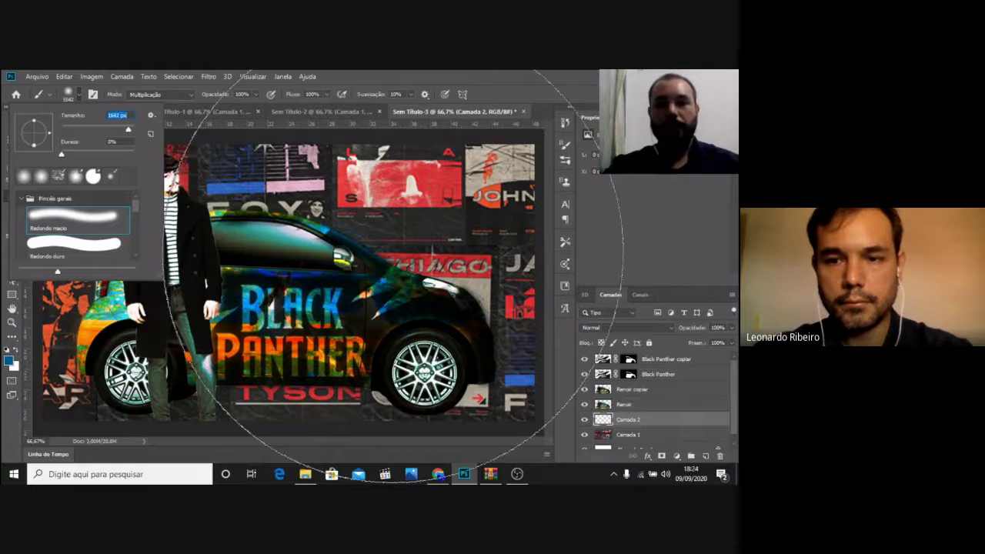
Swap the foreground and background colours and change the foreground colour from the colour picker to a saturated magenta-purple
click(16, 351)
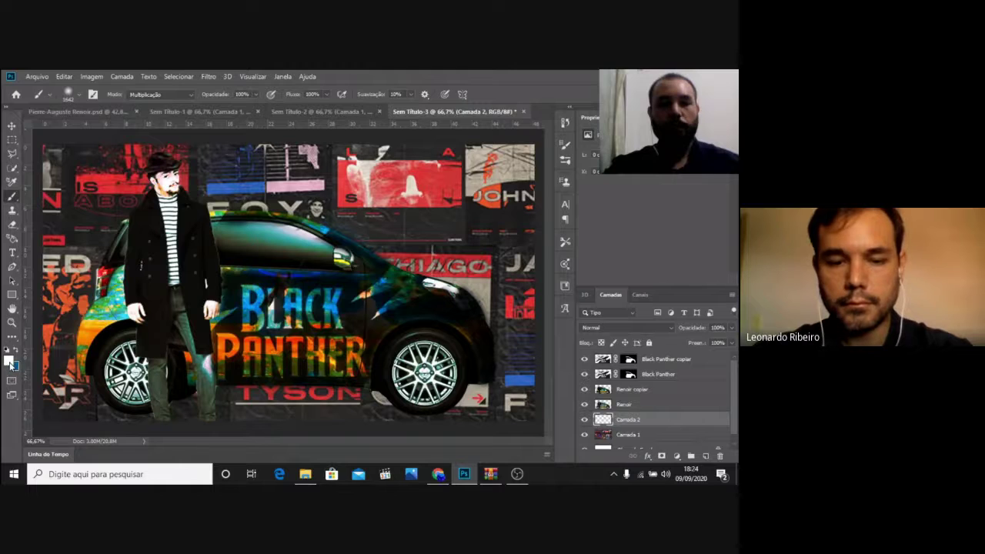
click(11, 362)
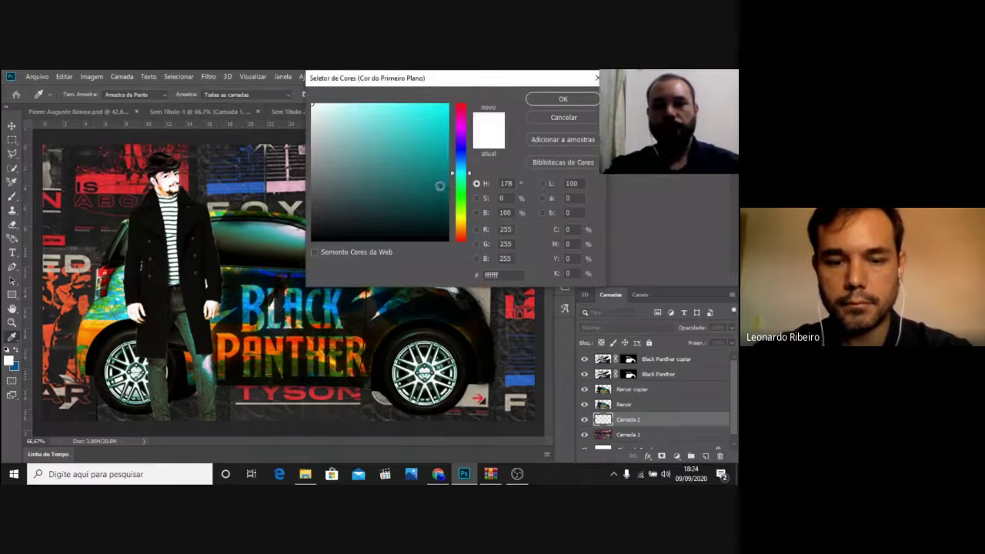
drag(465, 172, 439, 152)
click(547, 100)
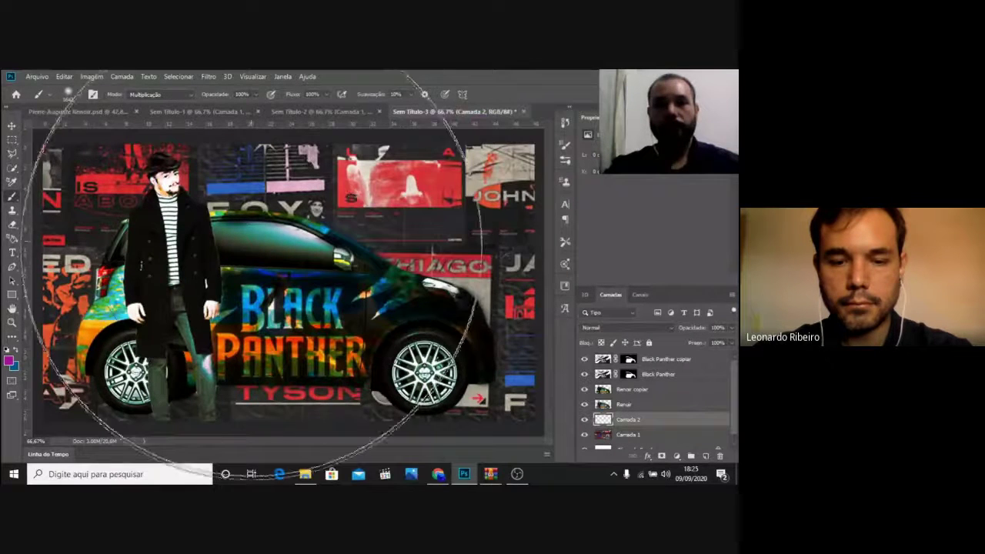
Paint a large magenta dab over the centre of the canvas on Camada 2, undoing the second dab
click(295, 277)
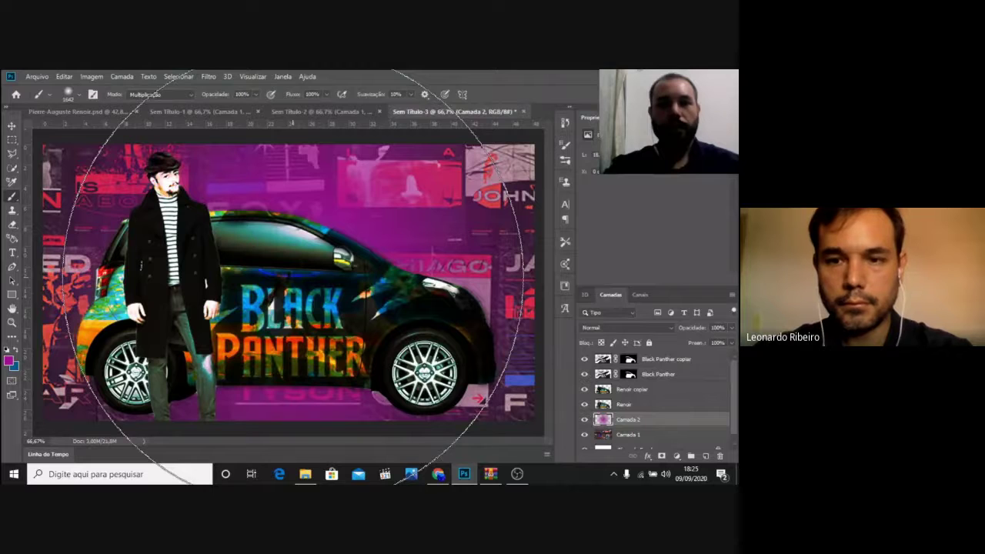
click(285, 277)
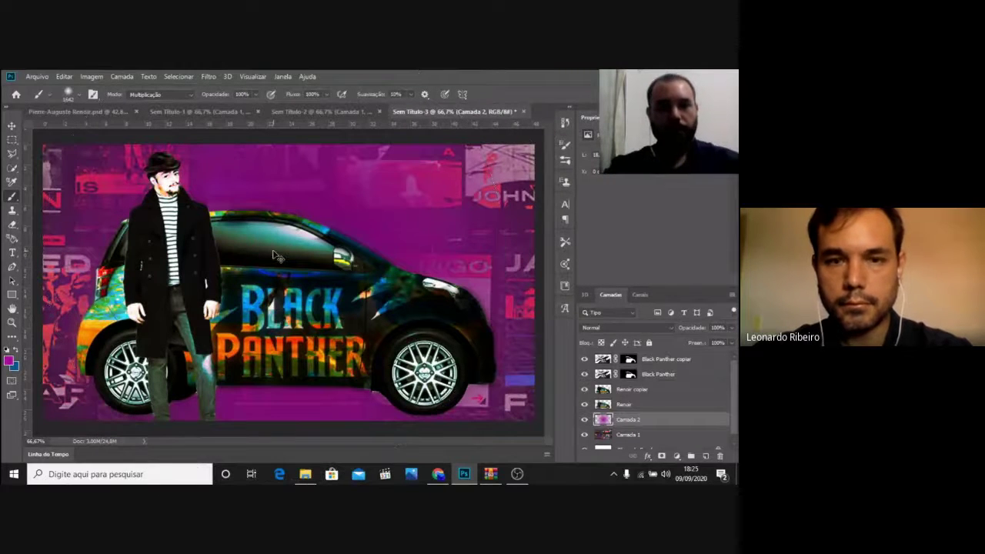
key(ctrl+z)
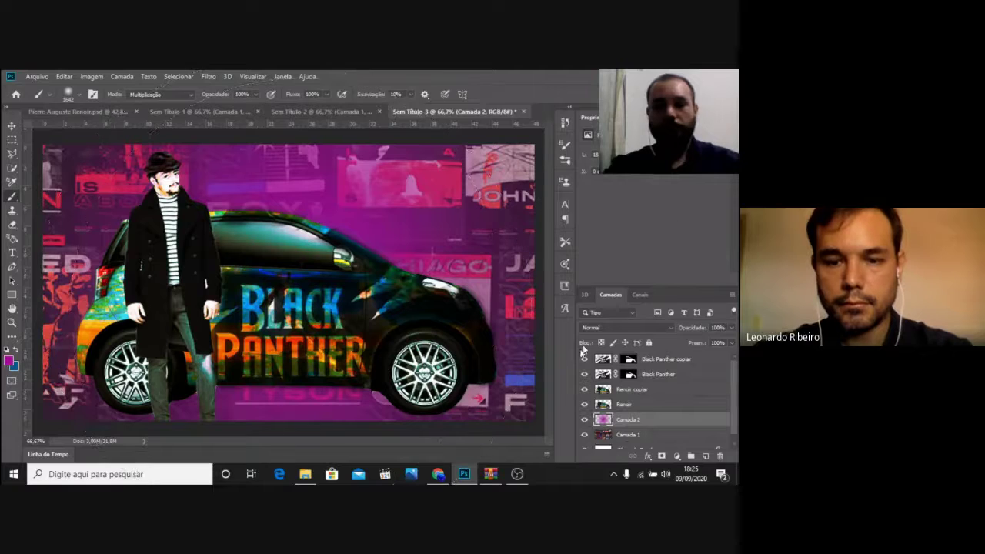
Hide Camada 2 and, on a new layer above it, paint magenta dabs around the upper corners and lower edge, undoing the last lower-left dab
click(705, 457)
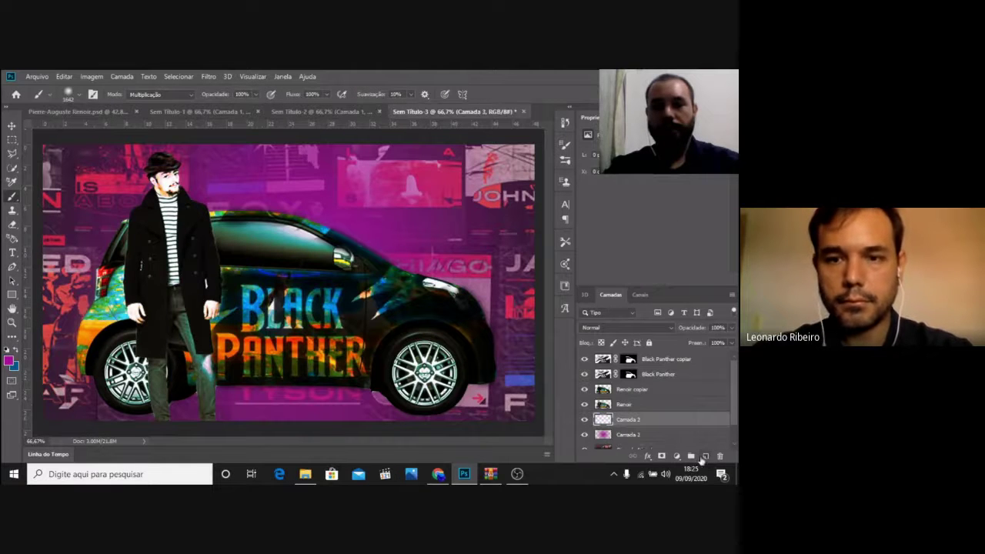
click(585, 434)
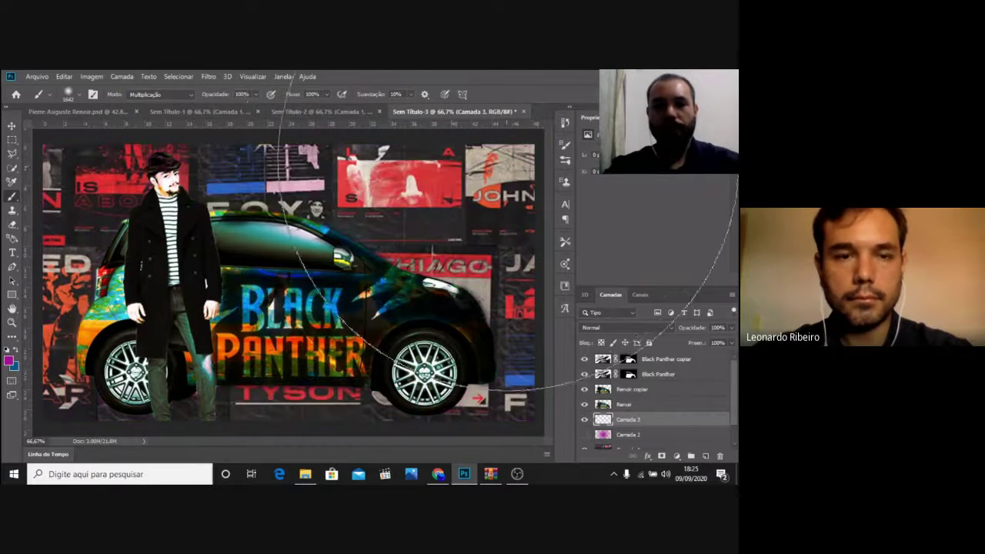
click(439, 241)
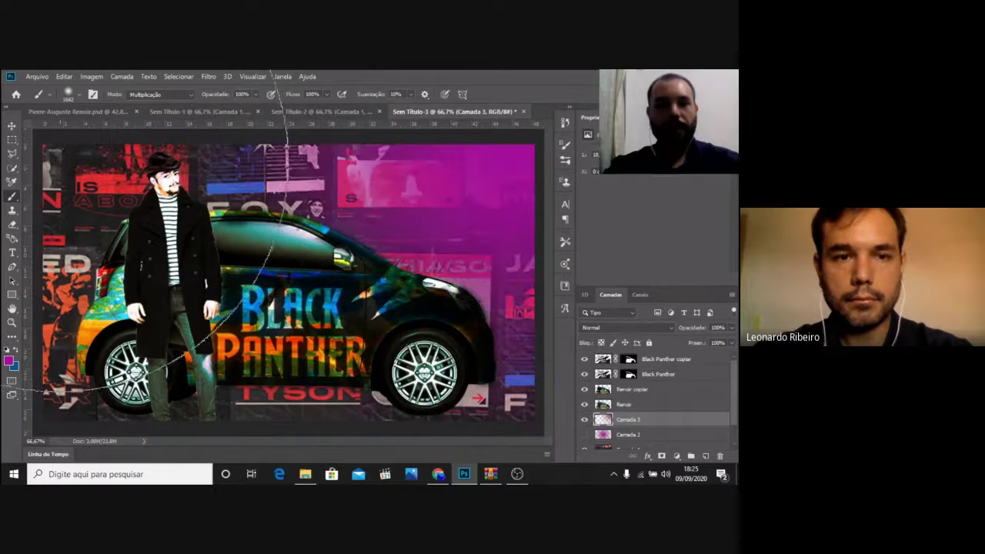
click(47, 132)
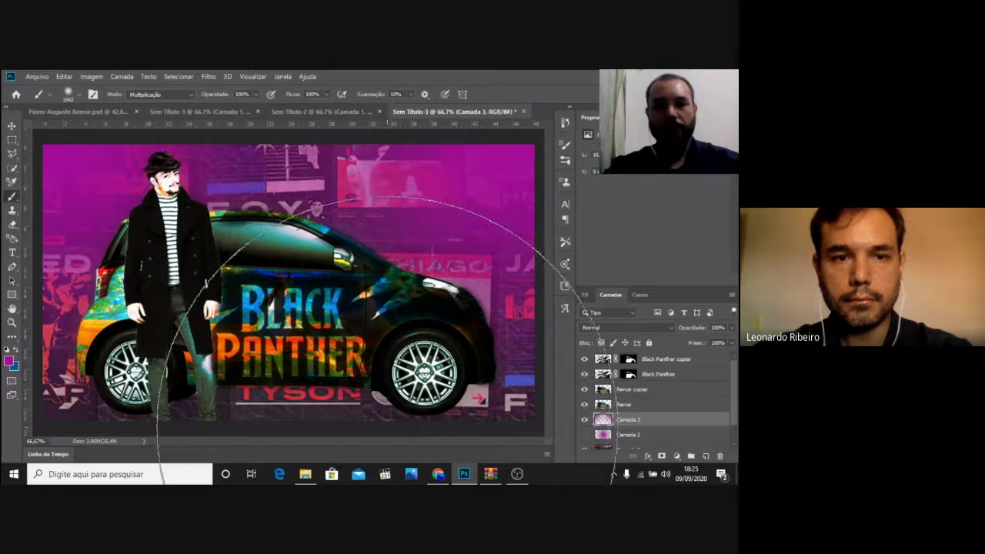
click(377, 416)
click(139, 418)
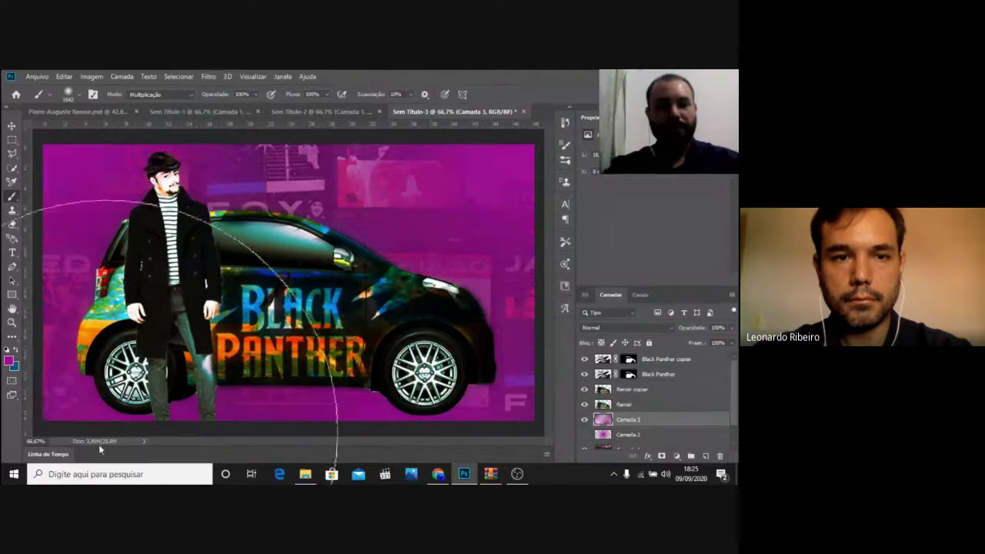
key(ctrl+z)
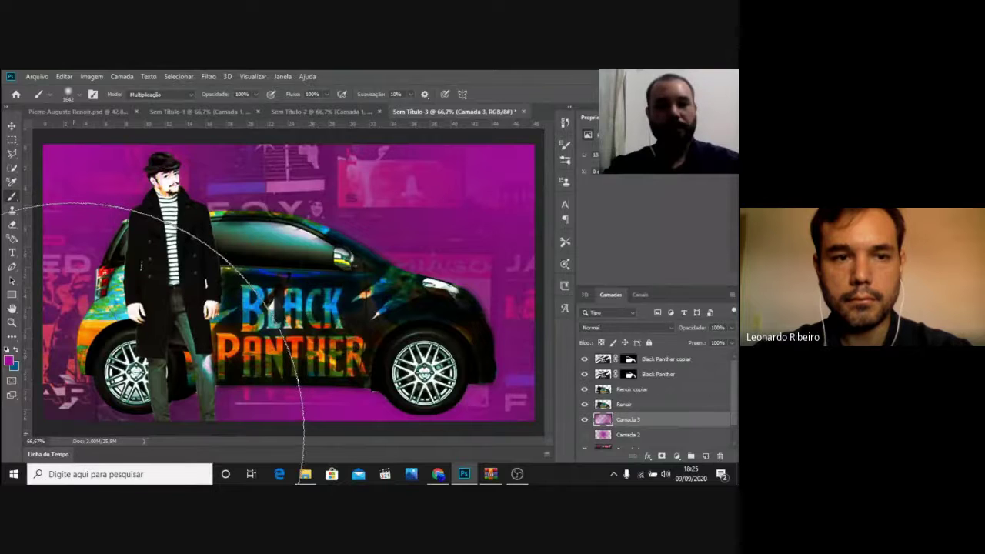
Compare the painted colour with Camada 2 shown and hidden, and reduce the opacity of Camada 3 to 76%
key(z)
drag(213, 326, 177, 326)
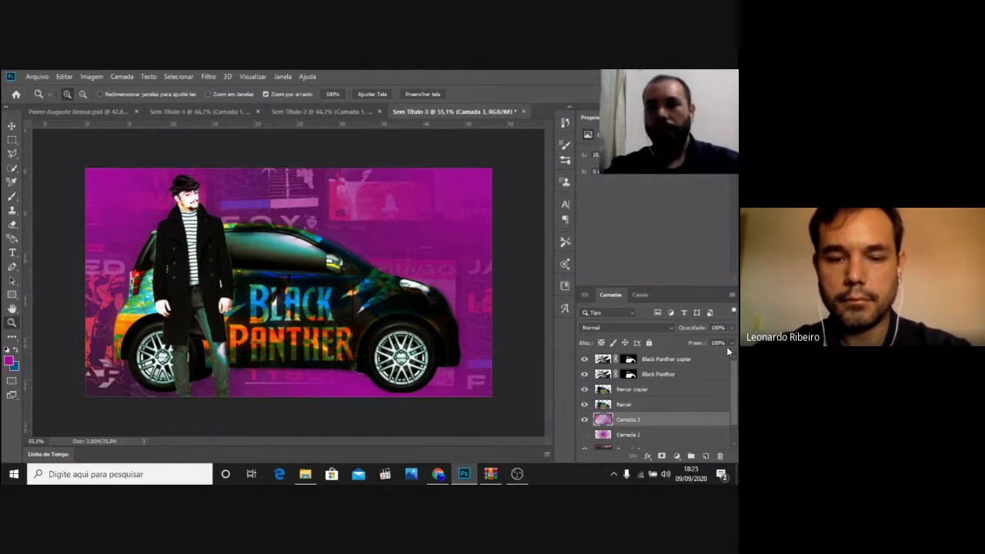
click(584, 435)
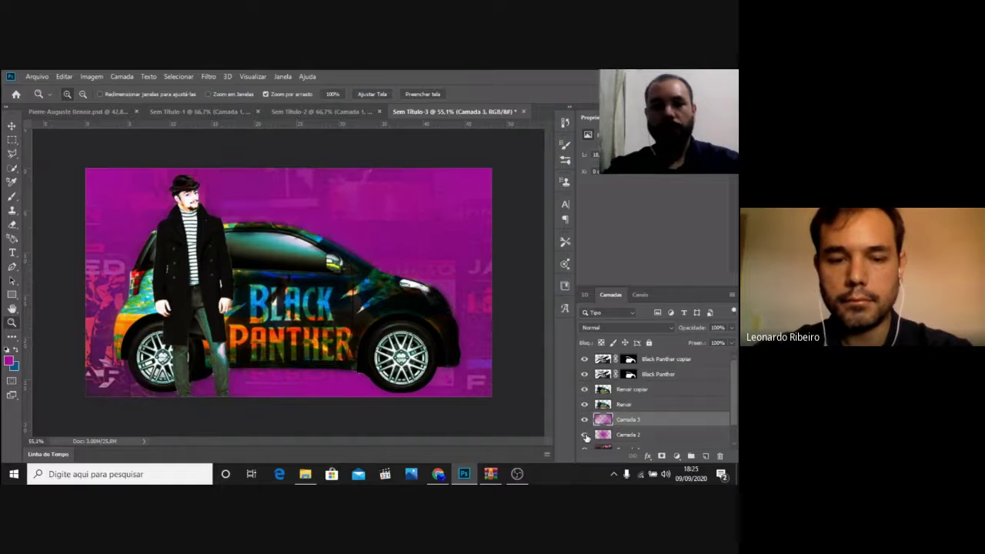
click(584, 434)
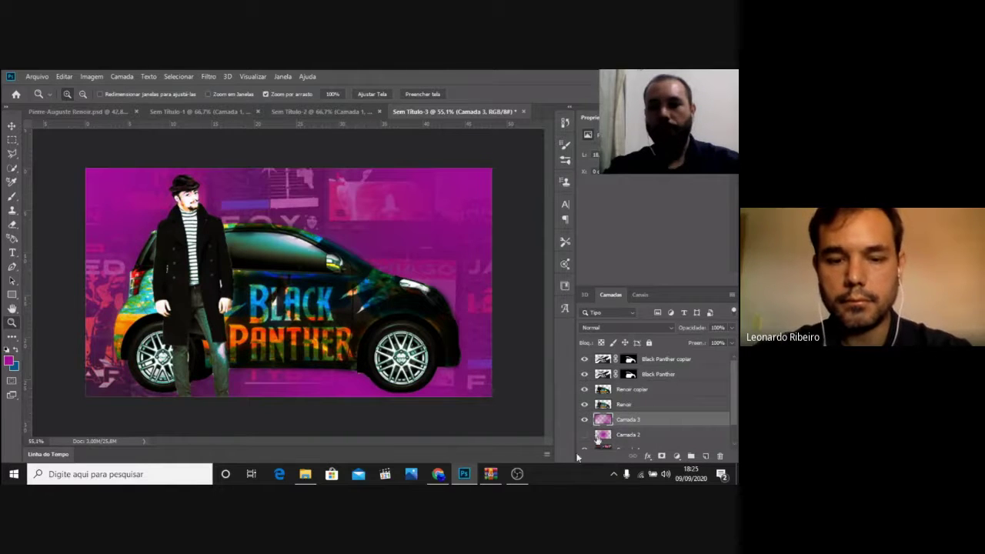
click(730, 343)
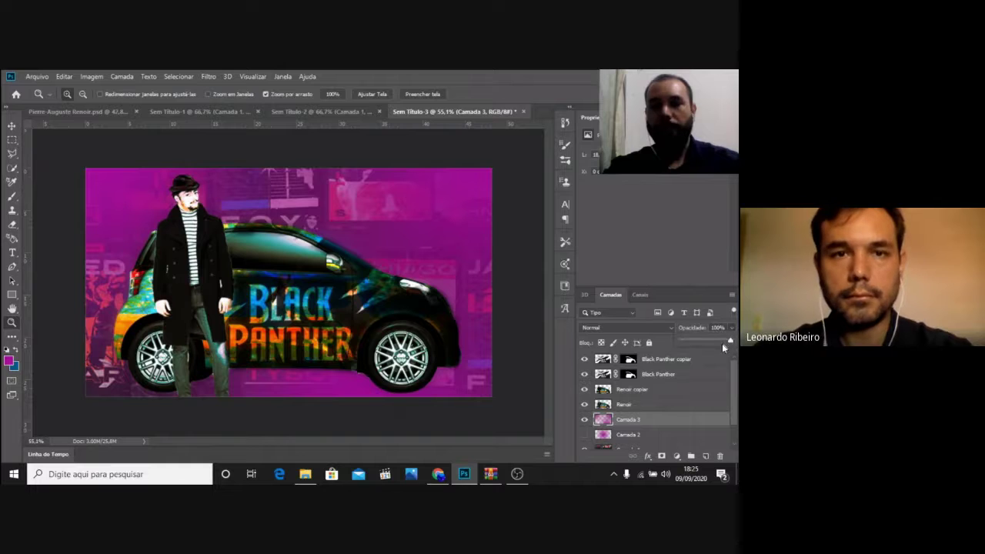
drag(720, 344, 708, 341)
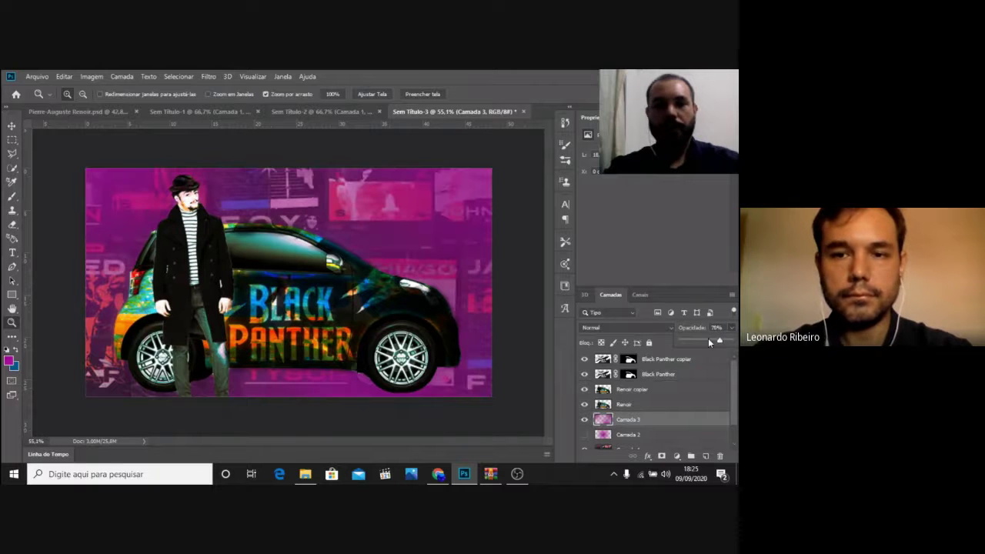
click(719, 340)
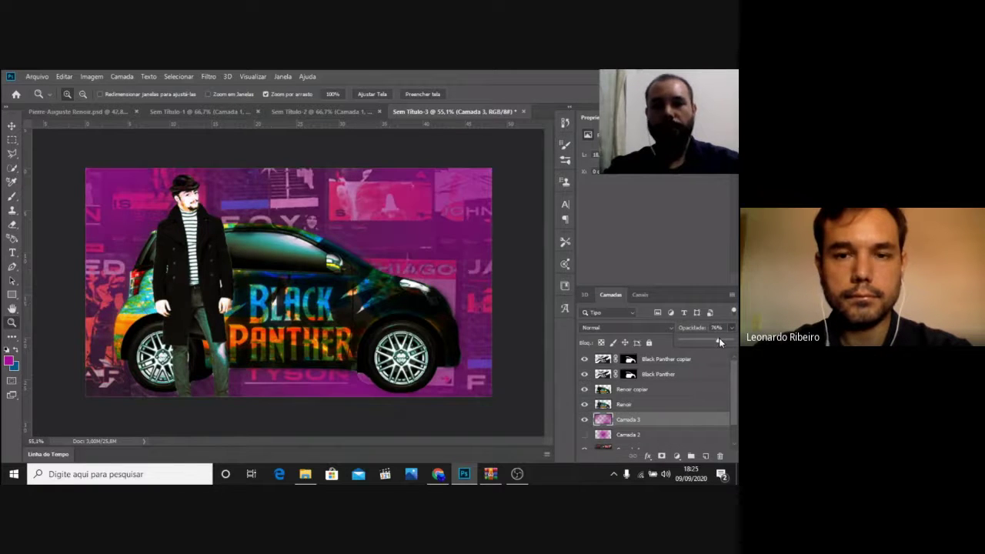
Make Camada 2 visible and set its opacity to 77% and its fill to 64%
click(642, 436)
click(585, 435)
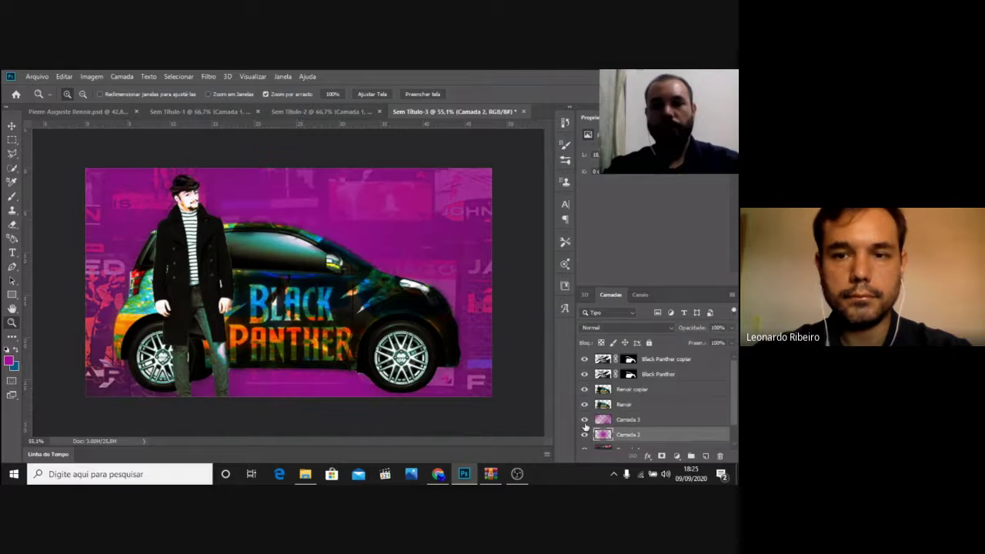
click(728, 328)
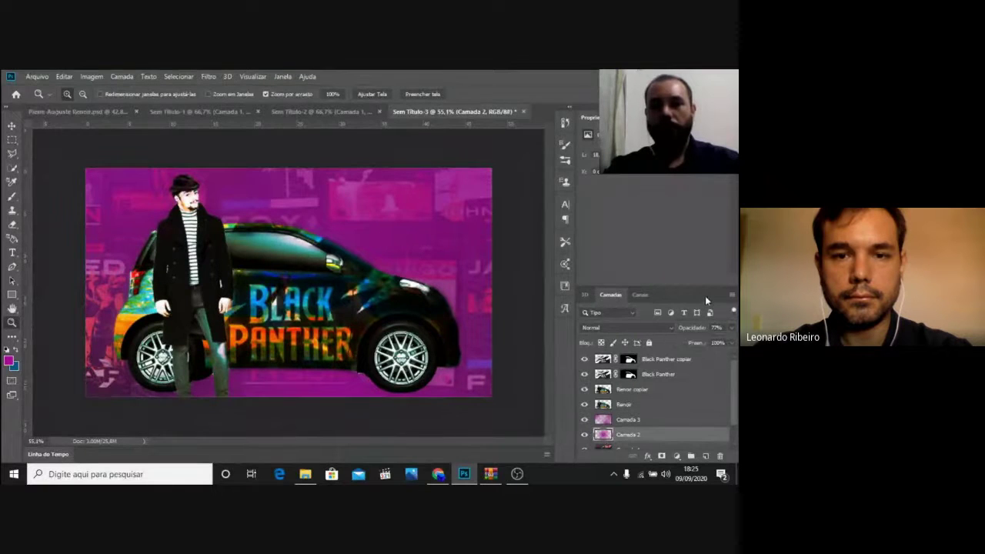
click(731, 343)
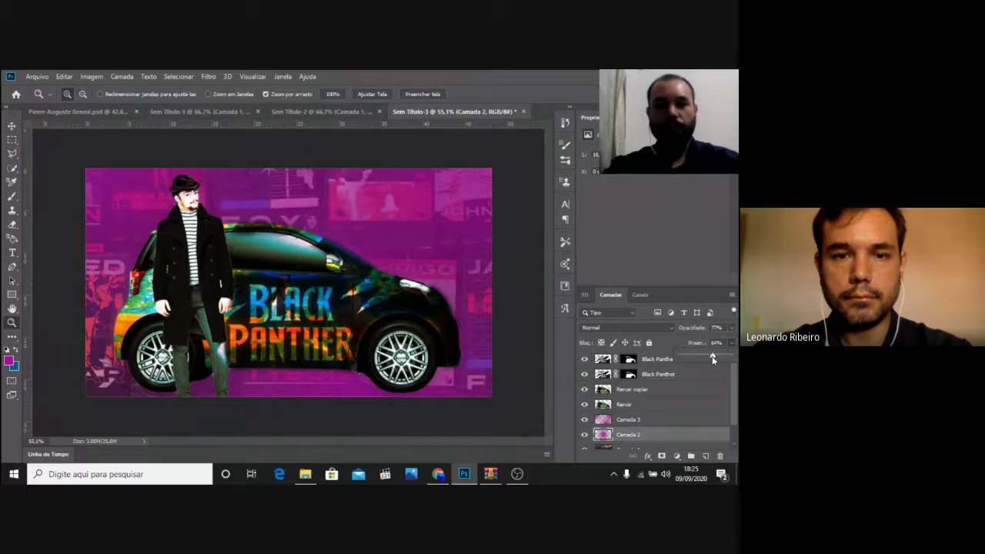
Move the poster layer Camada 1 above Camada 3 and set its blend mode to Superexposição de Cores
scroll(675, 442, down, 2)
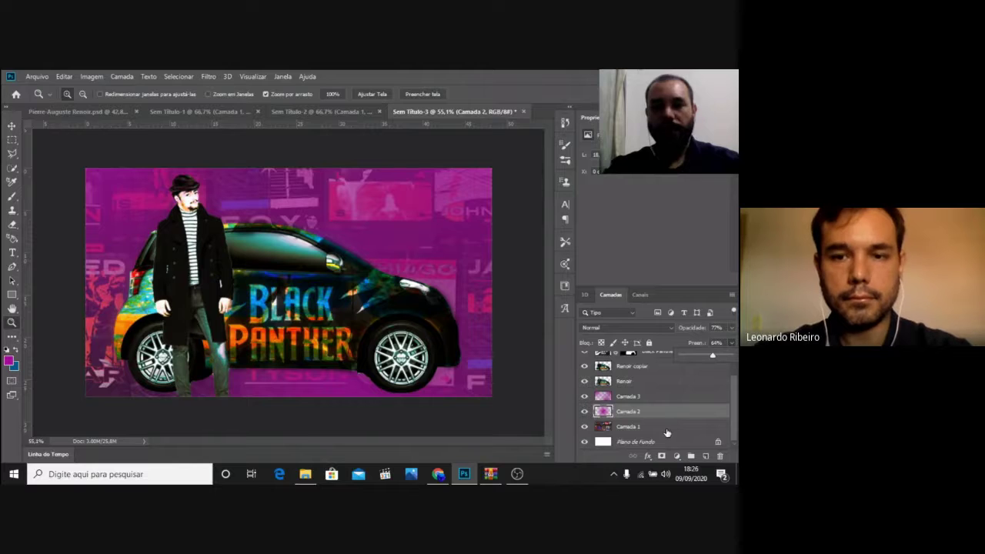
drag(666, 429, 670, 388)
click(670, 329)
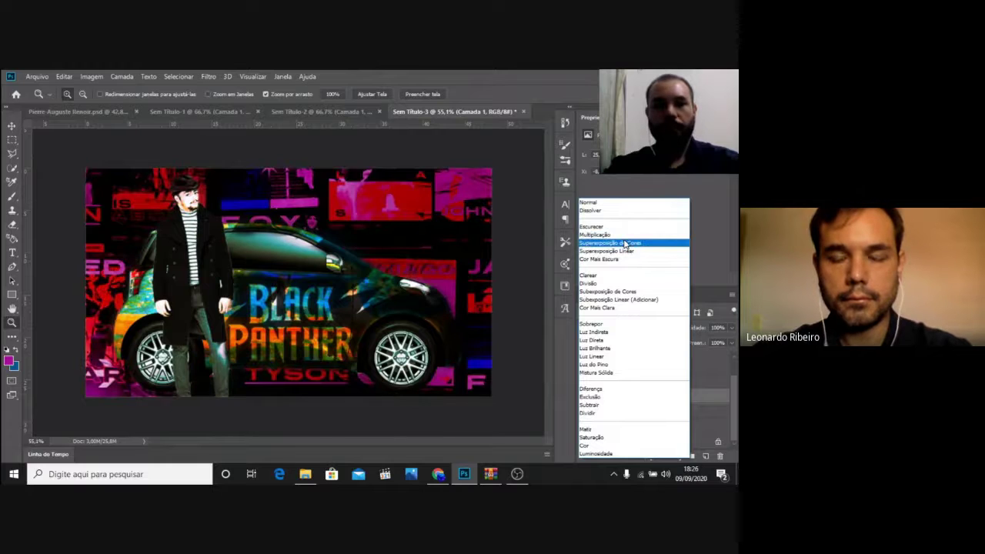
click(626, 243)
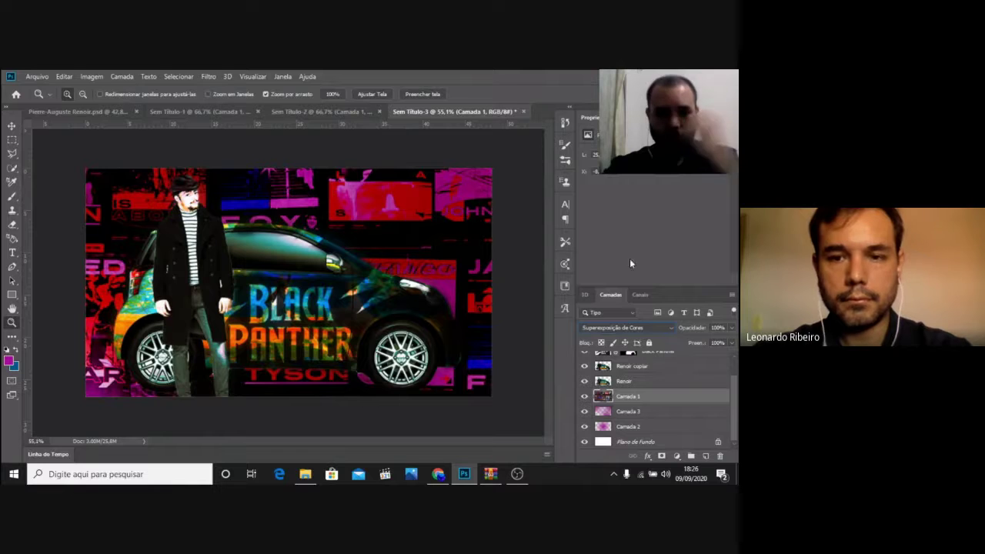
Rename the painted layers, Camada 2 as Pincel 1 and Camada 3 as Pincel 2
double_click(627, 429)
text(p)
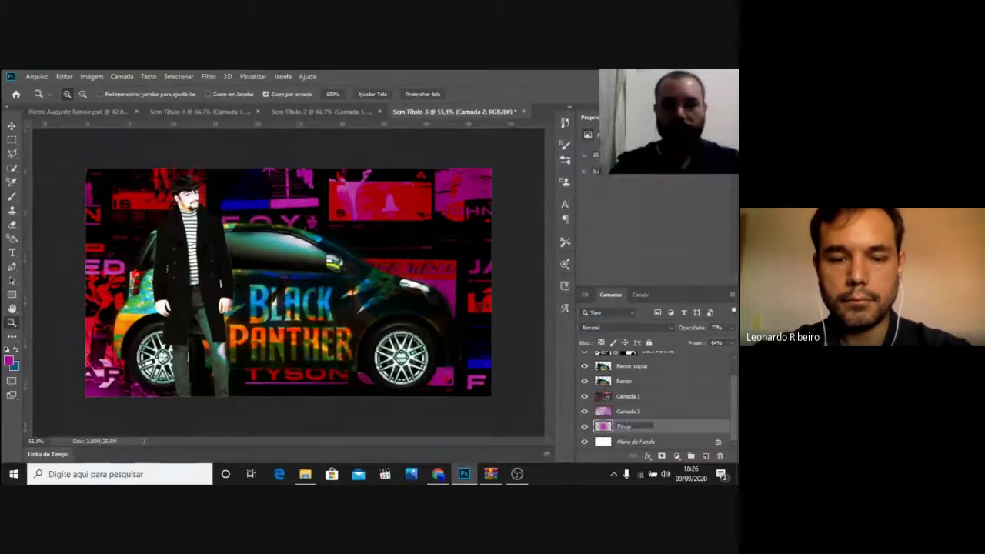
key(Return)
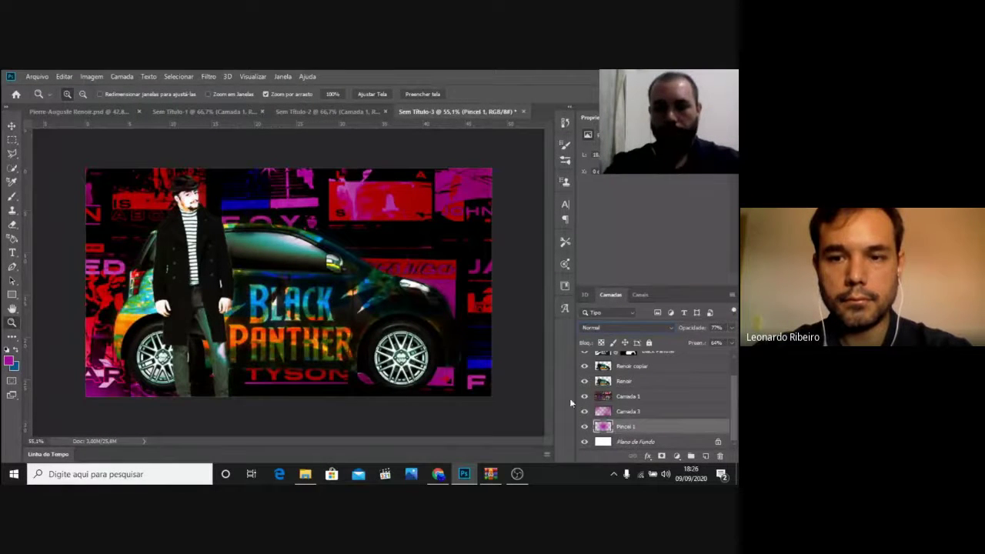
double_click(626, 412)
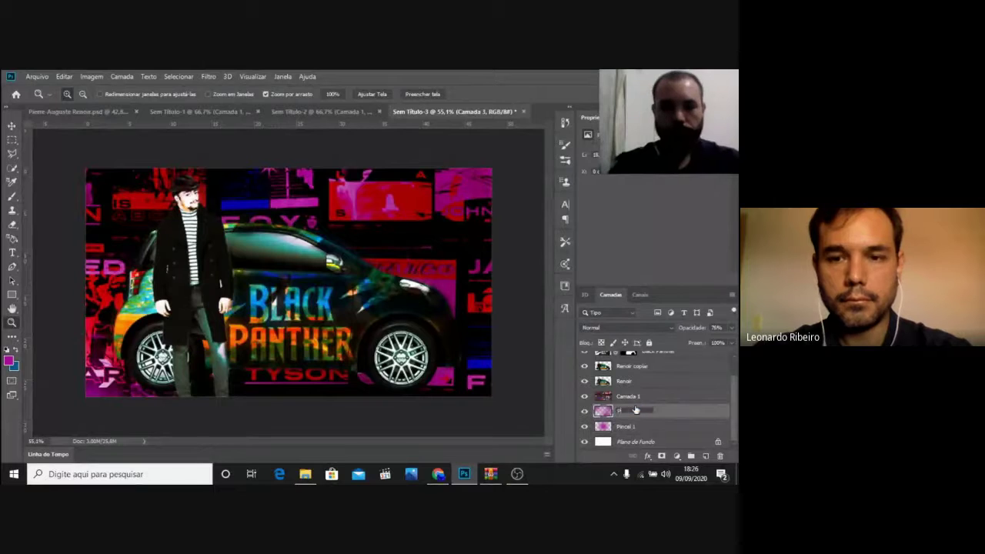
text(Pincel 2)
key(Return)
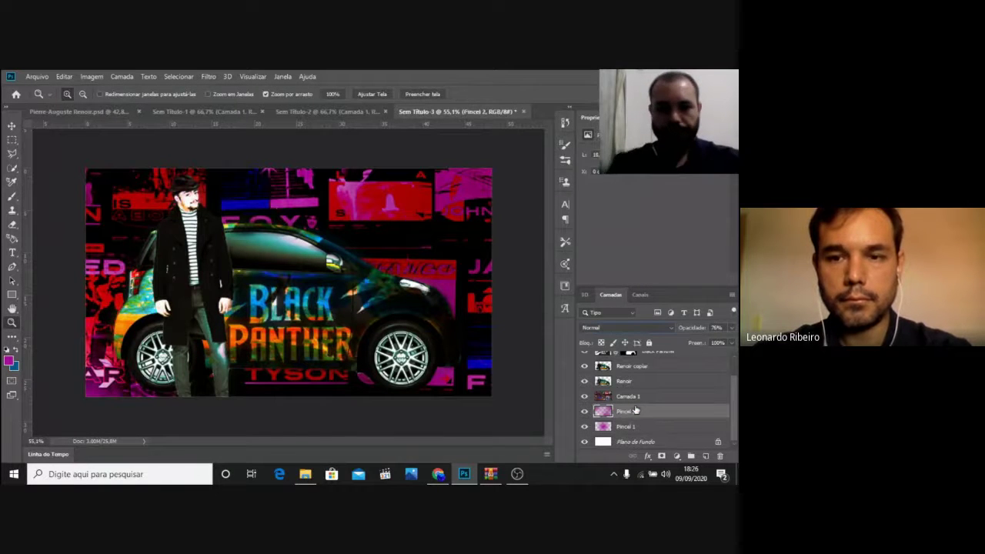
Set the blend mode of the poster layer Camada 1 to Luz Brilhante
scroll(645, 408, up, 1)
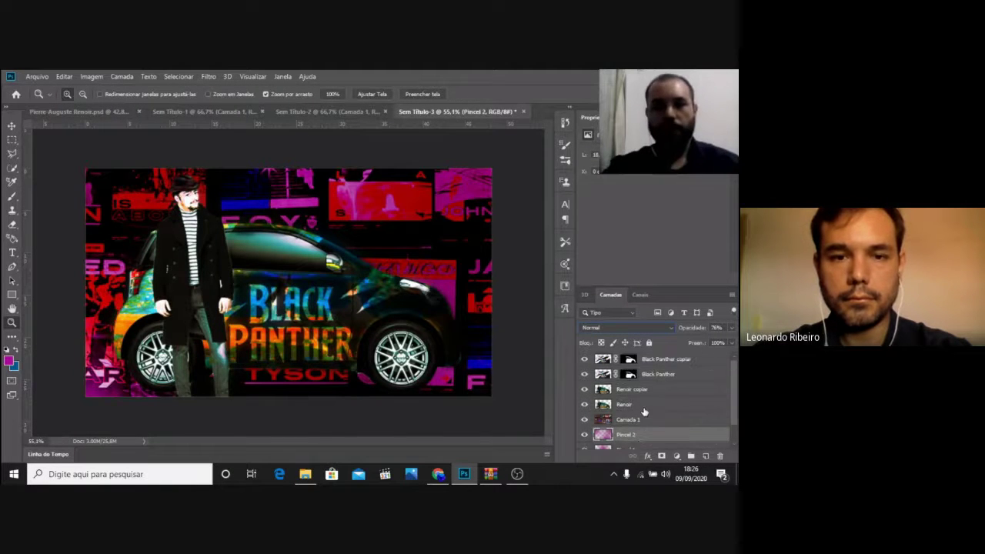
scroll(654, 403, down, 1)
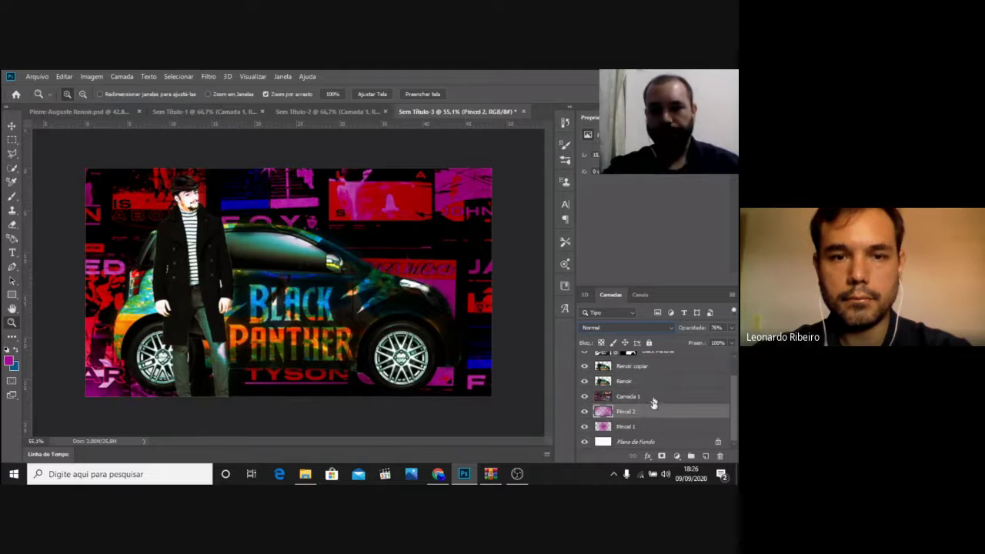
click(644, 397)
click(659, 329)
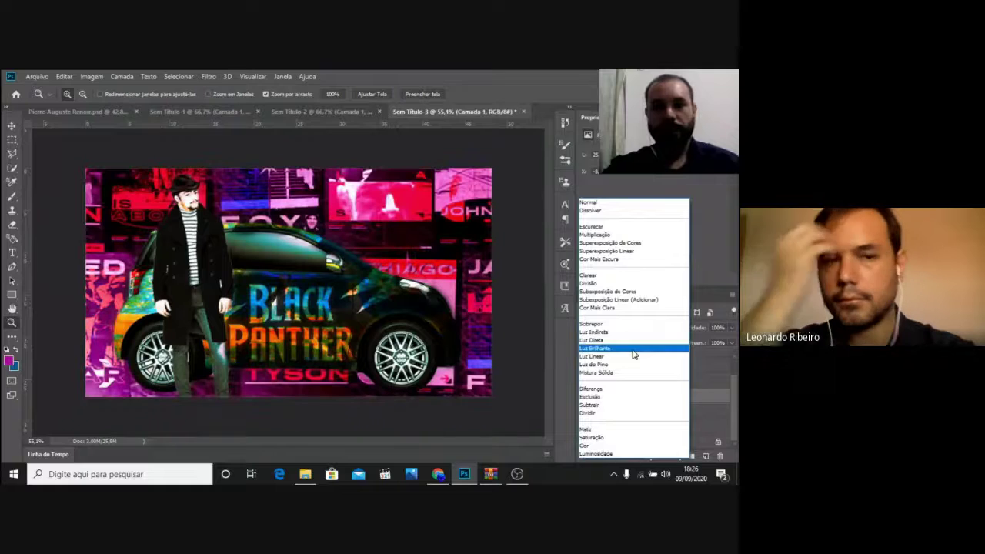
click(633, 351)
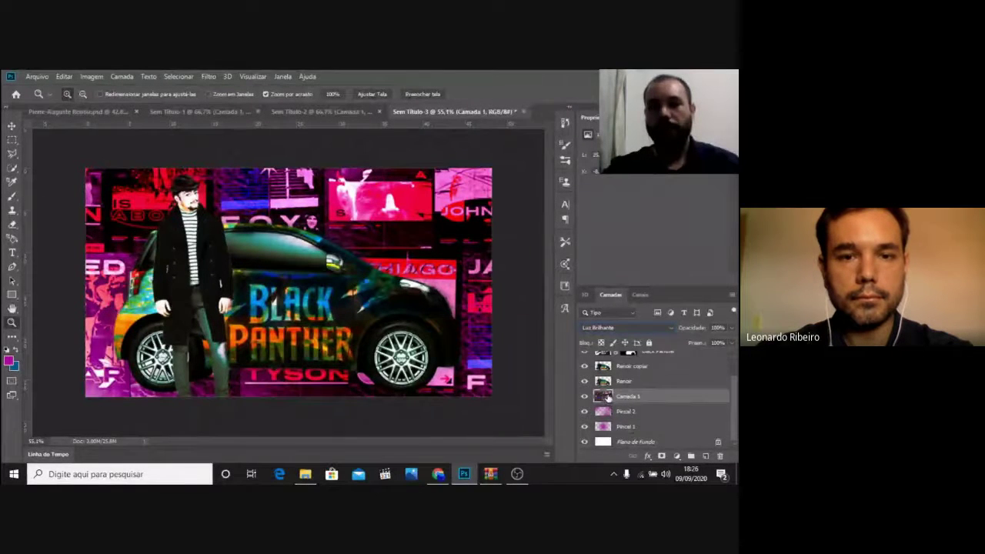
Try the poster layer Camada 1 below Pincel 1 with its blend mode set to Normal
drag(608, 397, 608, 434)
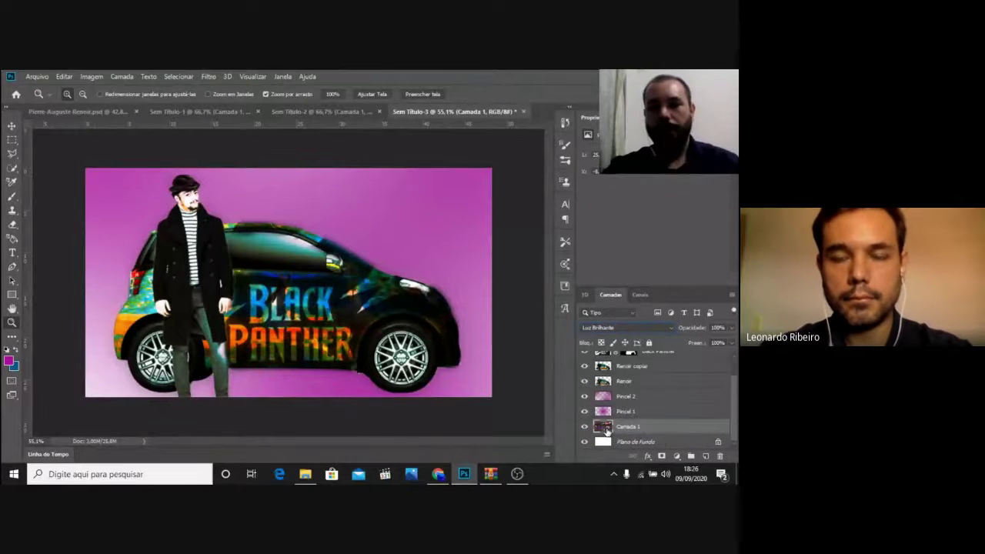
click(639, 327)
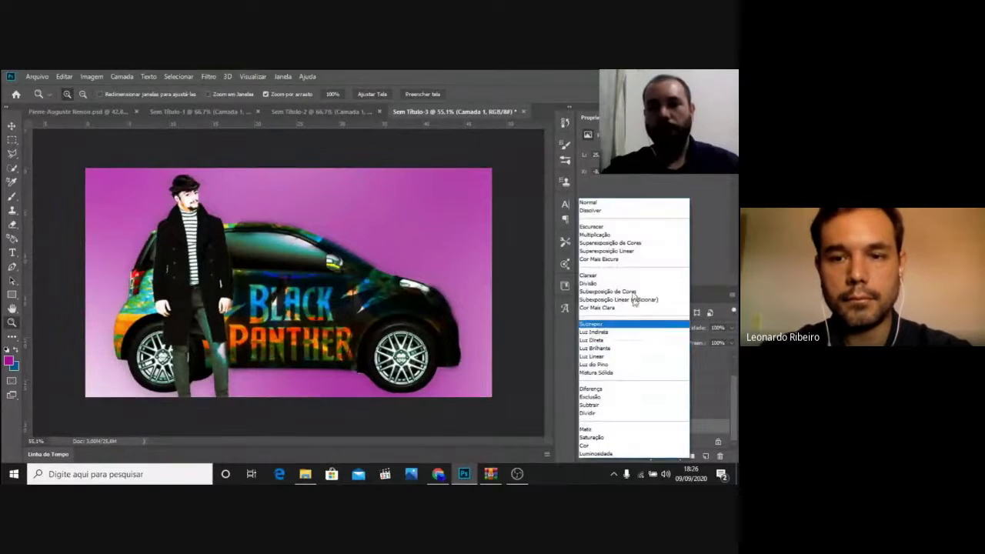
click(609, 203)
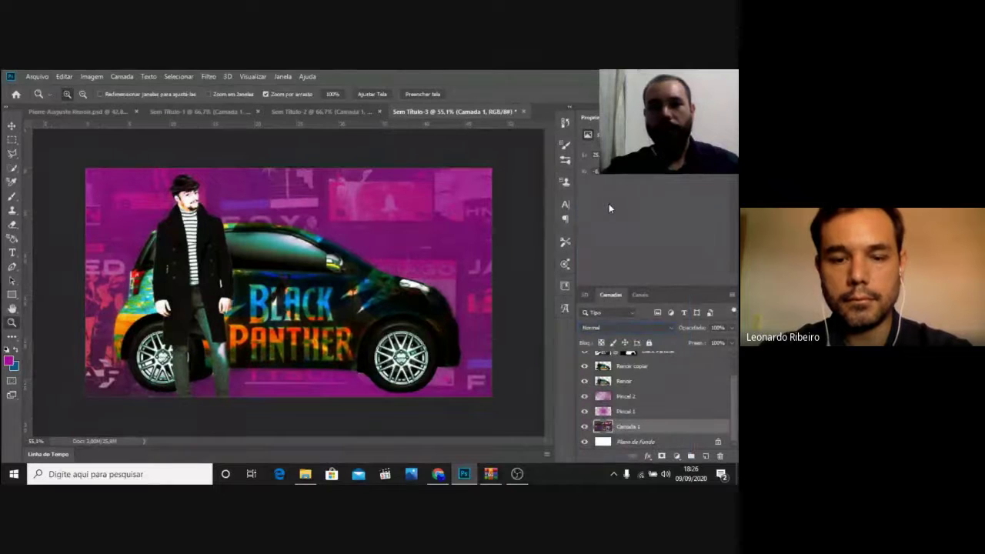
Move Camada 1 back above Pincel 2 and set its blend mode to Luz Brilhante
drag(607, 431, 608, 389)
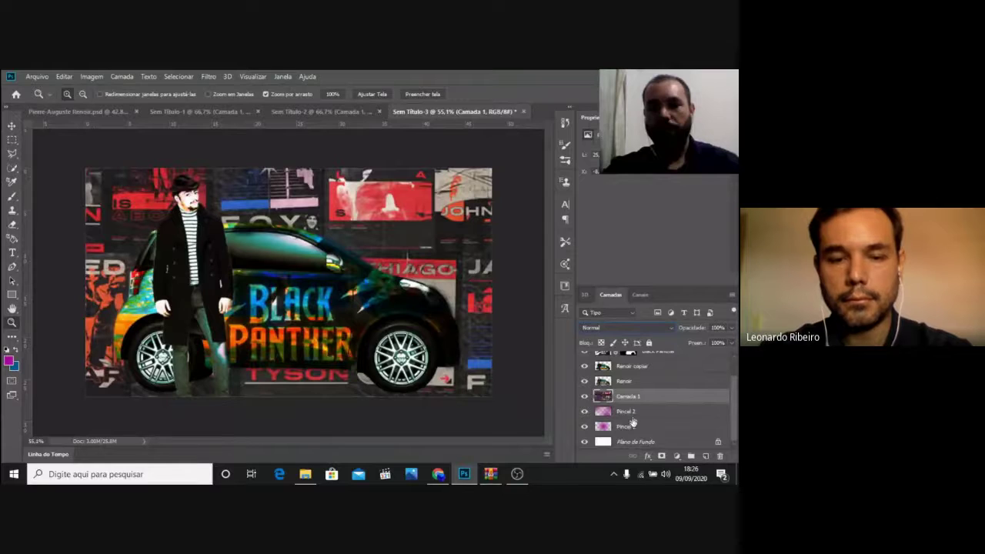
click(639, 328)
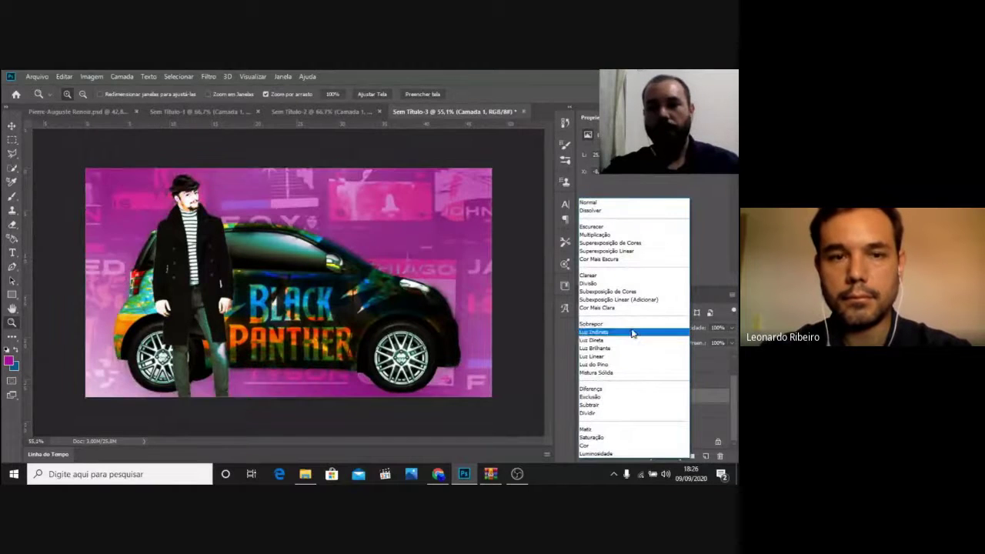
click(615, 350)
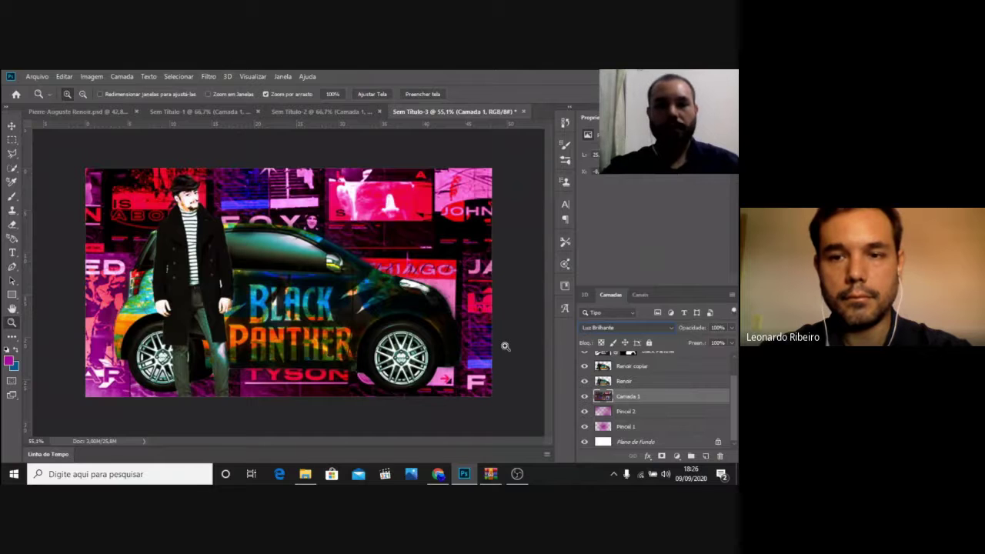
Zoom in on the car, hide the panels and fit the whole composition on screen
key(alt)
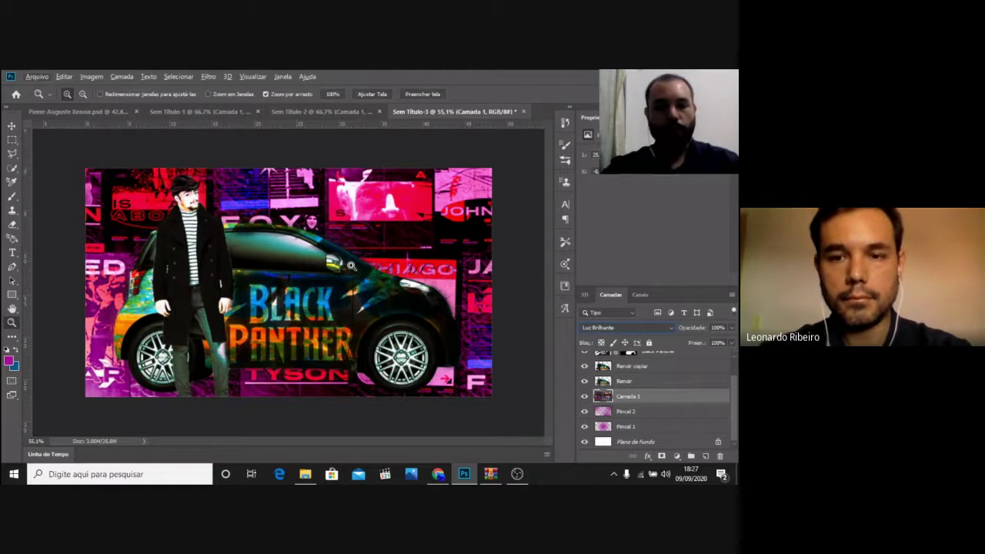
key(alt)
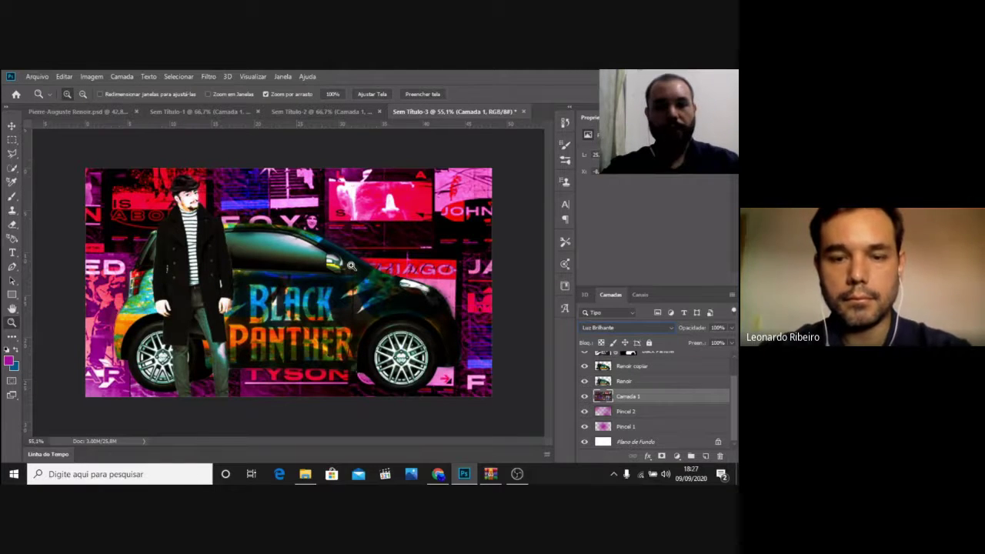
click(351, 265)
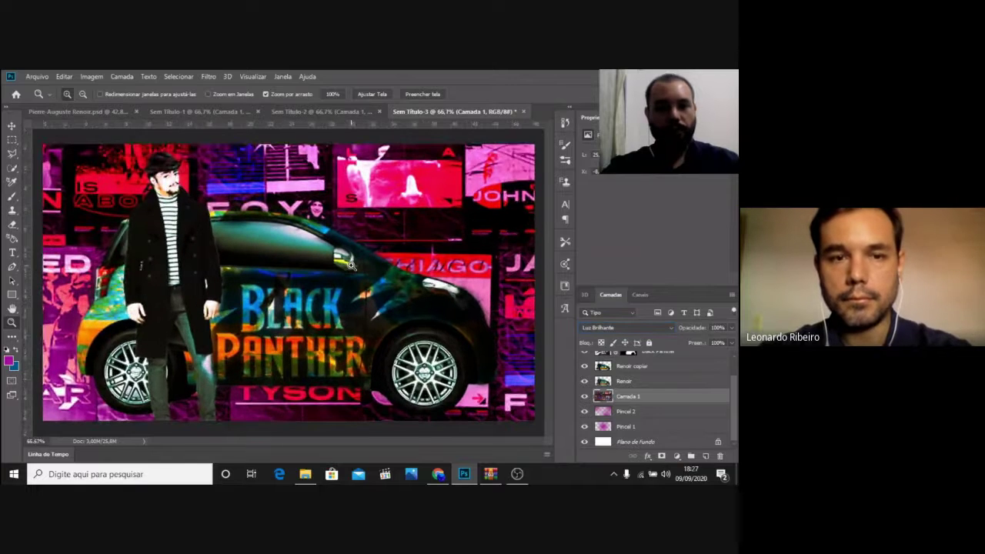
click(350, 266)
key(Tab)
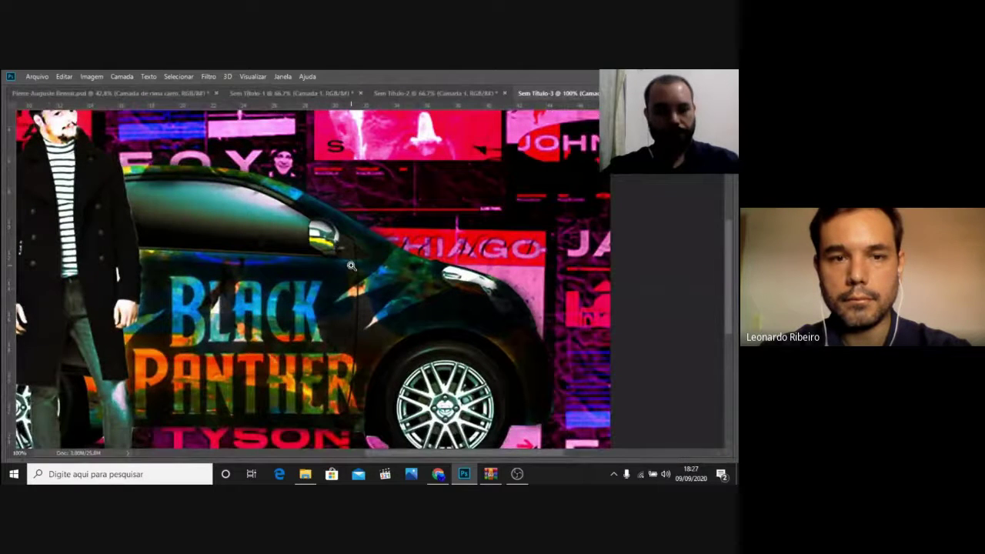
key(ctrl+0)
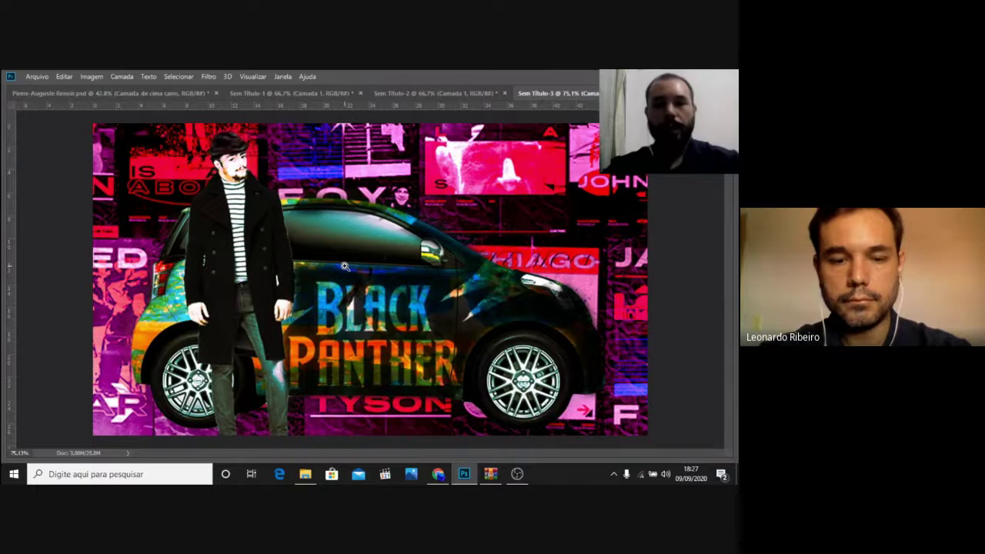
View the source documents Sem Título-2 and Sem Título-1, and return to the composition in Sem Título-3
click(426, 96)
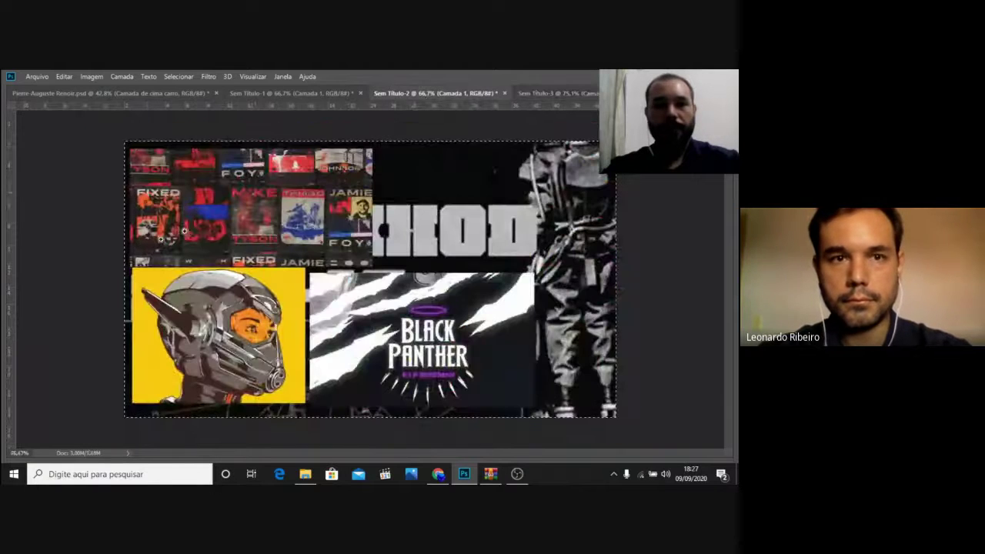
click(266, 89)
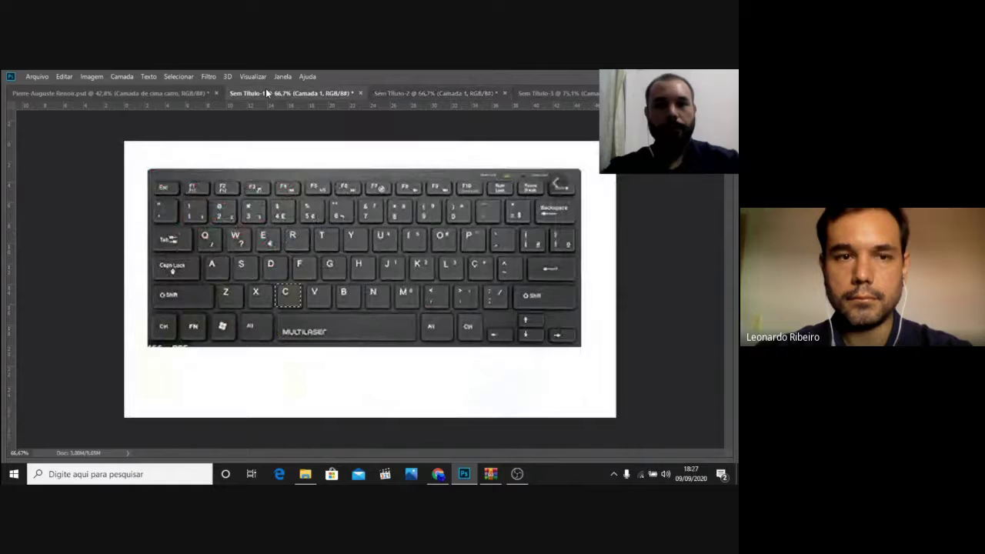
click(550, 94)
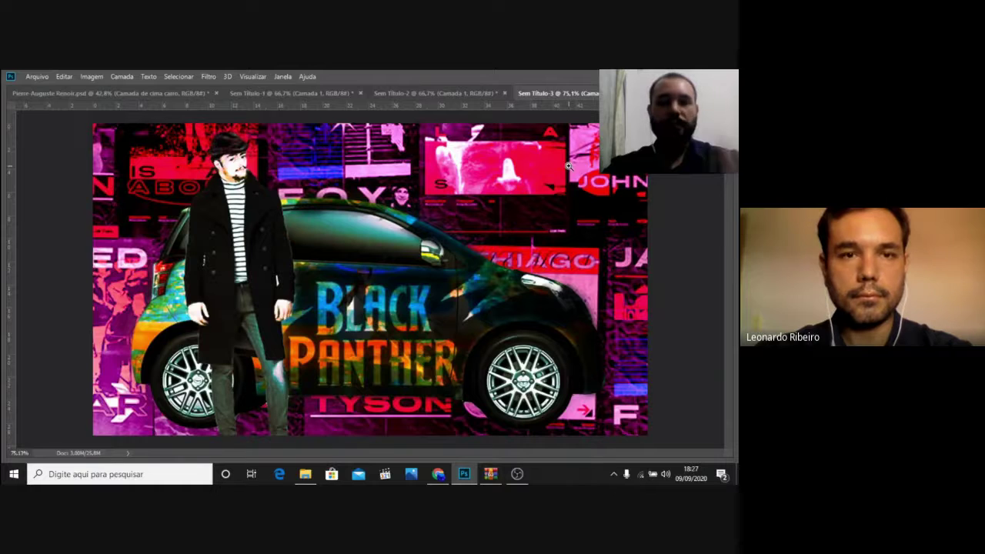
Leave the full-screen video and close its player to return to the Design class activities in Google Classroom
mouse_move(342, 288)
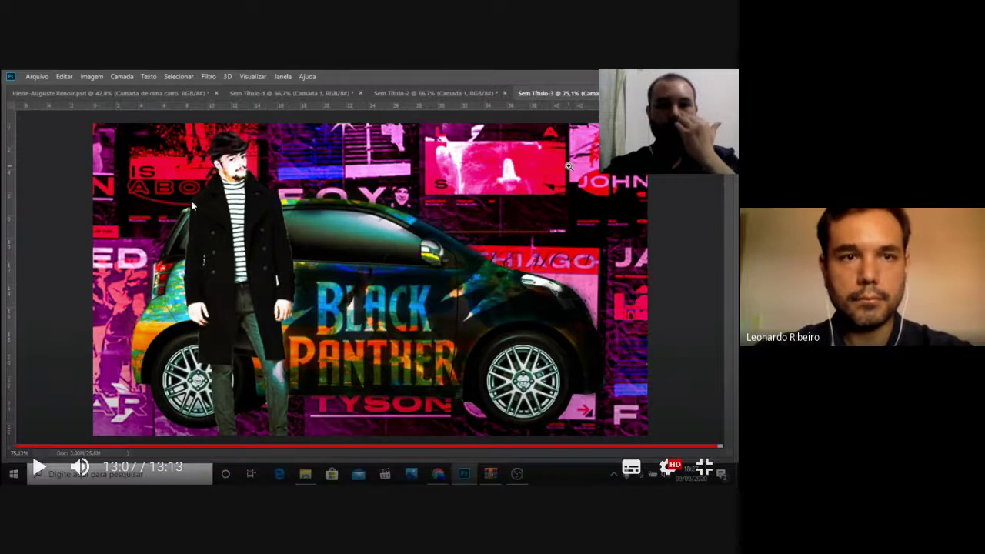
key(Escape)
click(631, 165)
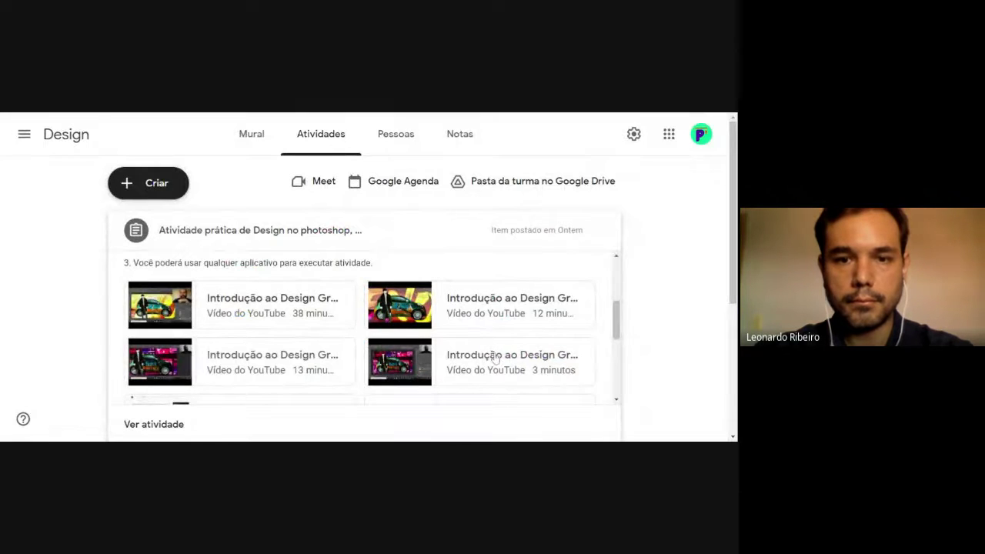
Open the 25-minute Introdução ao Design video attachment in full screen, play it from the beginning and pause it
scroll(496, 352, down, 3)
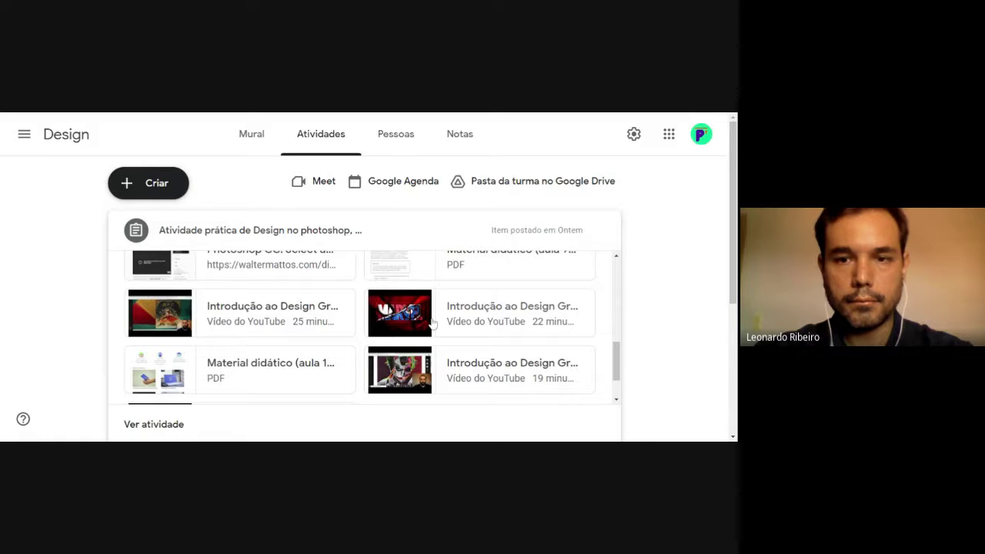
scroll(433, 323, down, 1)
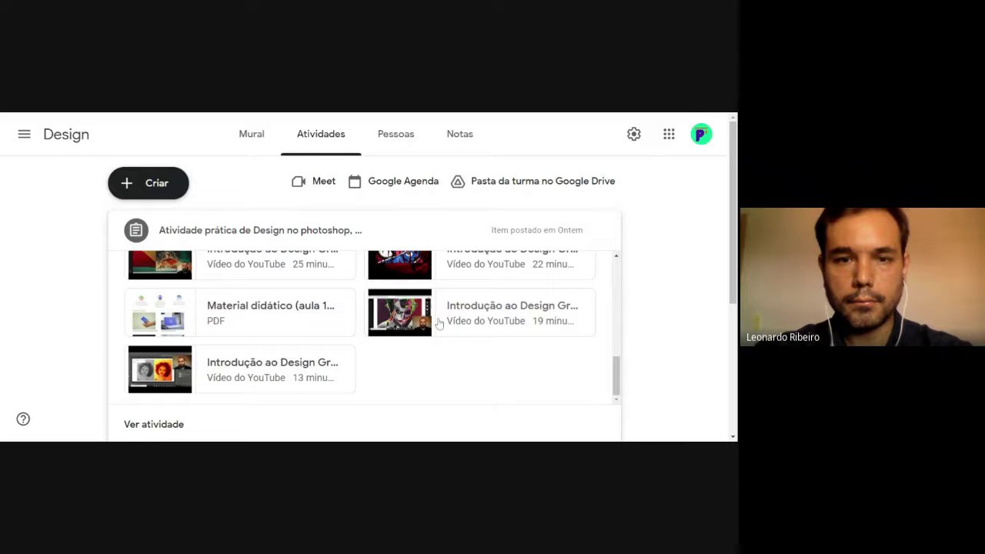
click(268, 271)
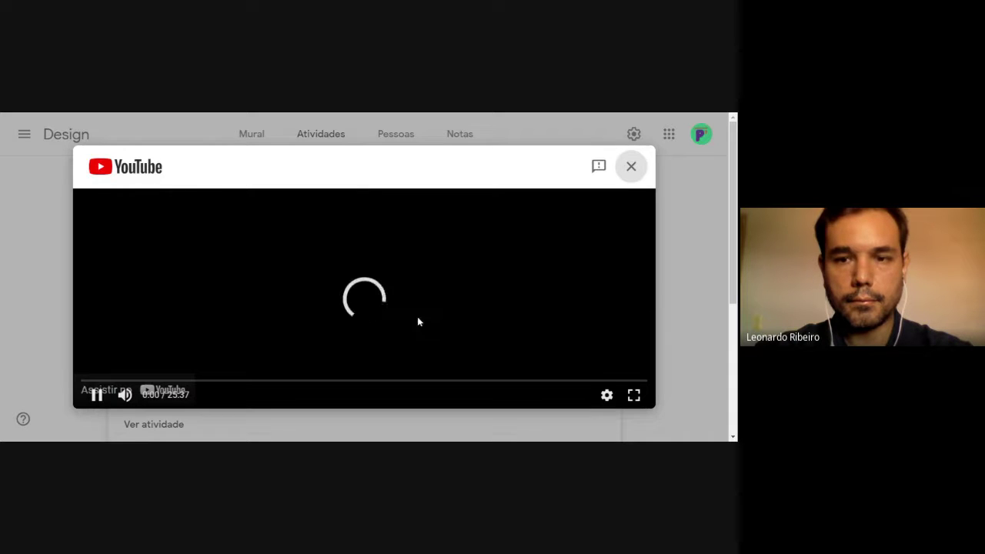
click(634, 396)
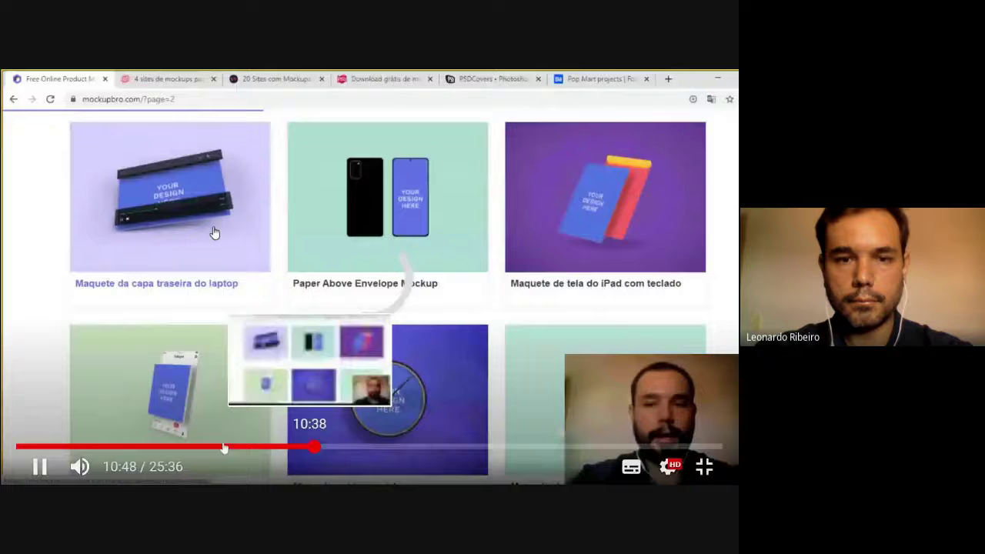
click(17, 446)
click(39, 466)
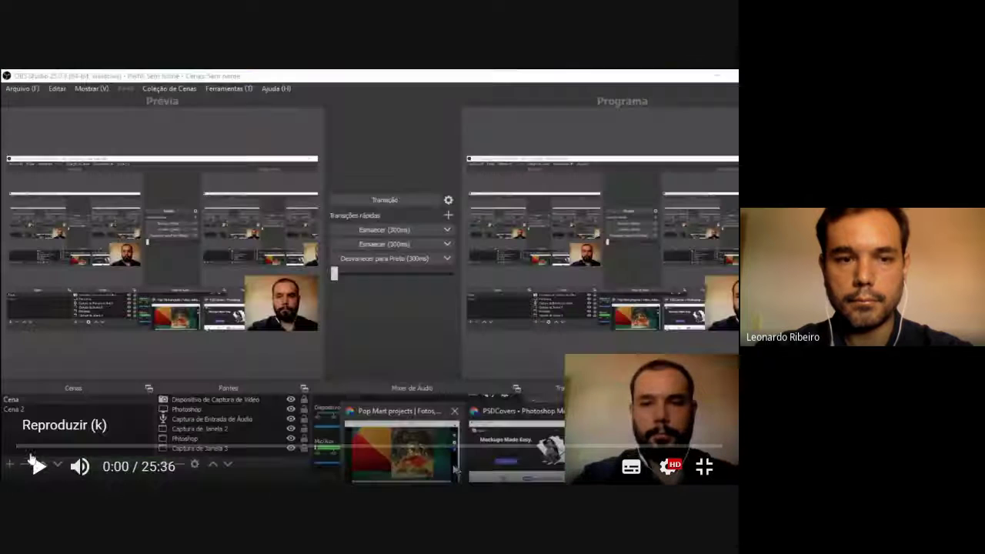
click(39, 467)
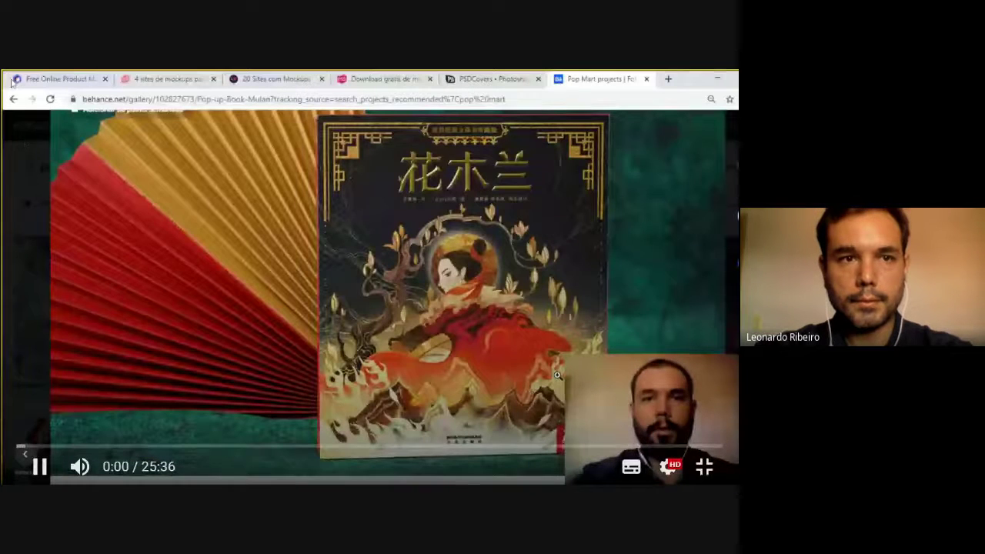
click(84, 372)
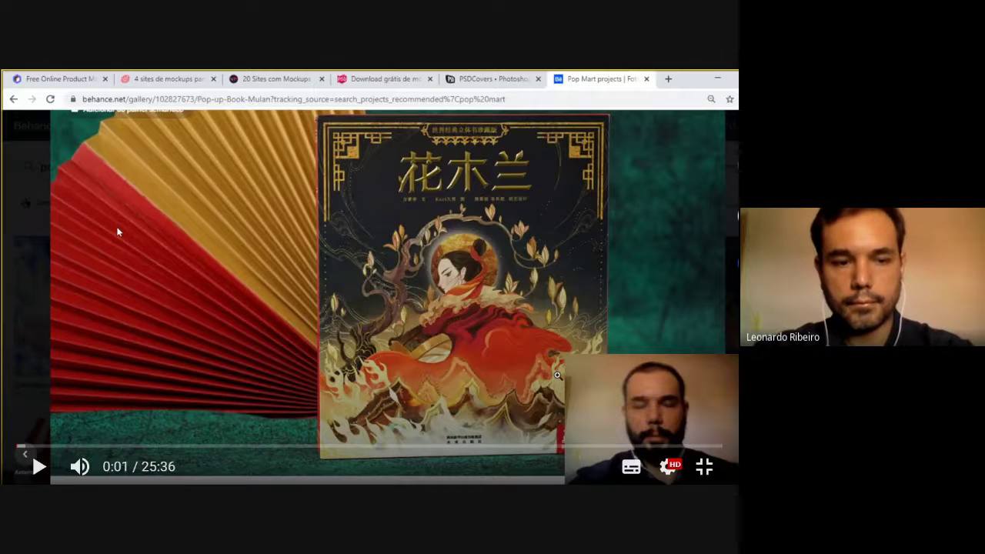
Close the video player and expand the activity about making a film poster, Confecção de pôster de filme
key(Escape)
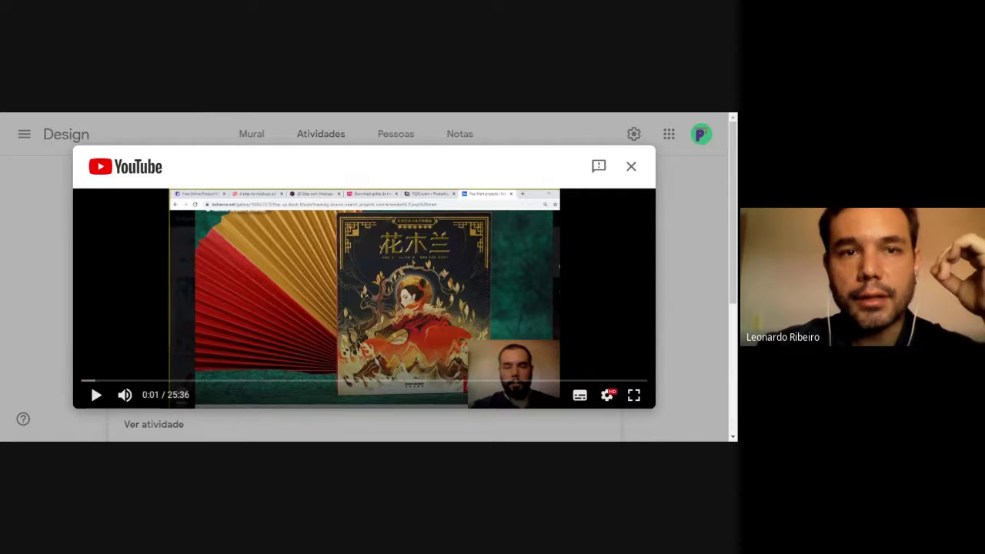
click(631, 166)
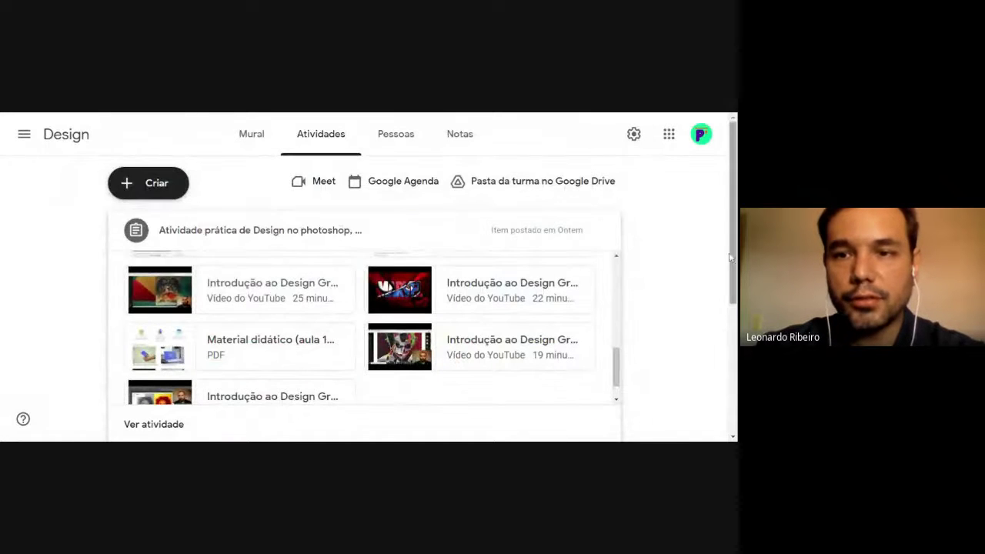
scroll(501, 321, down, 3)
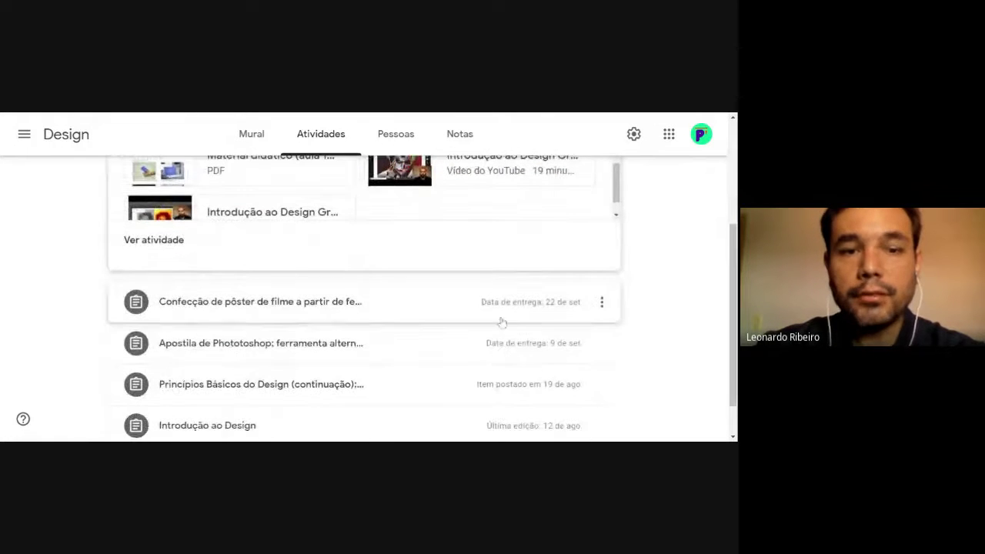
click(372, 319)
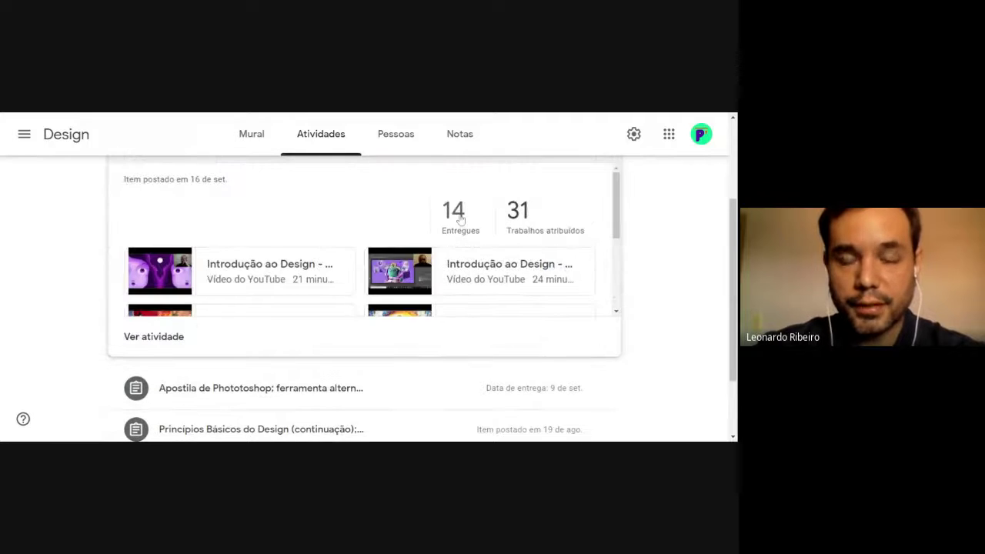